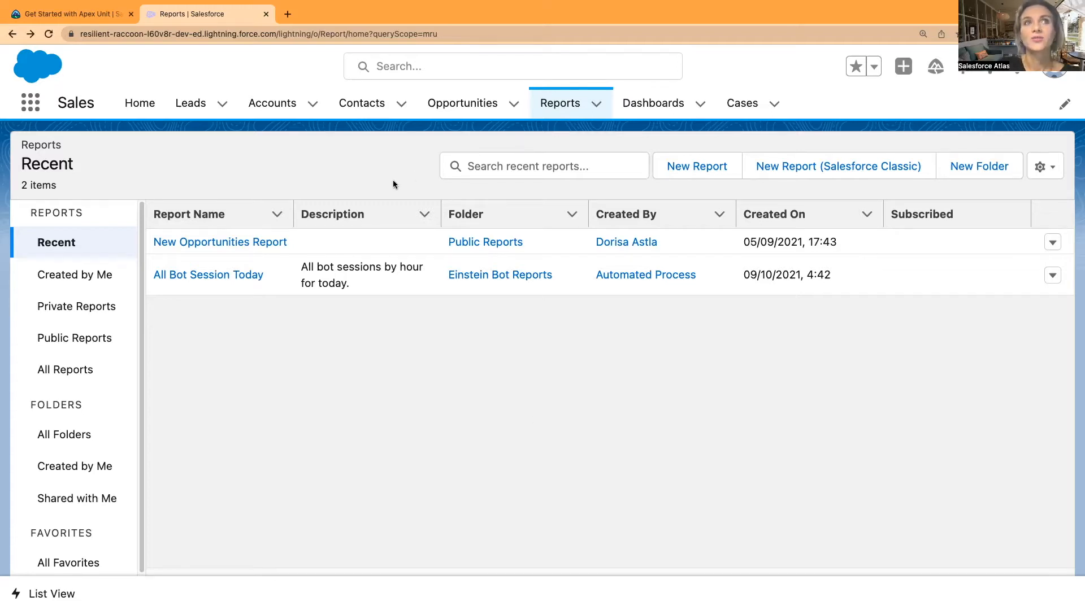
# Step: Show the All Opportunities list view and check the filters applied to it
pyautogui.click(466, 109)
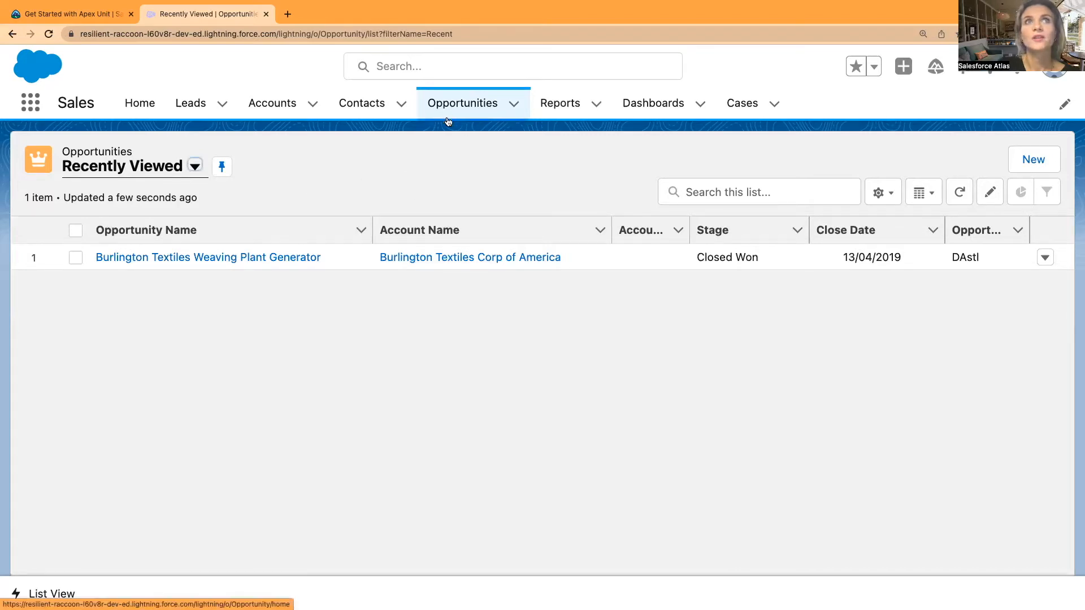
pyautogui.click(195, 166)
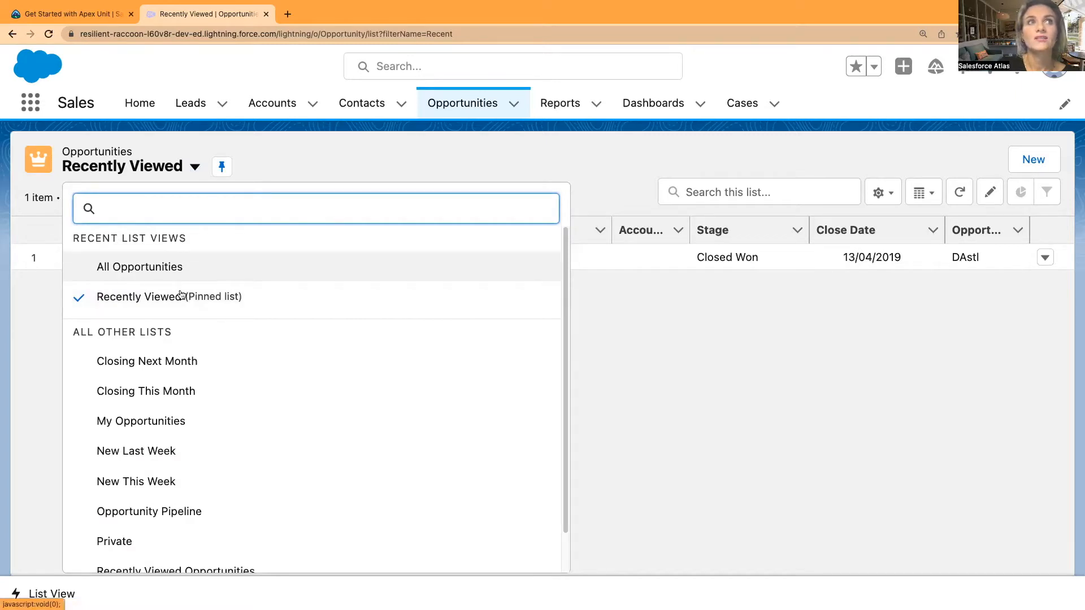
pyautogui.click(144, 268)
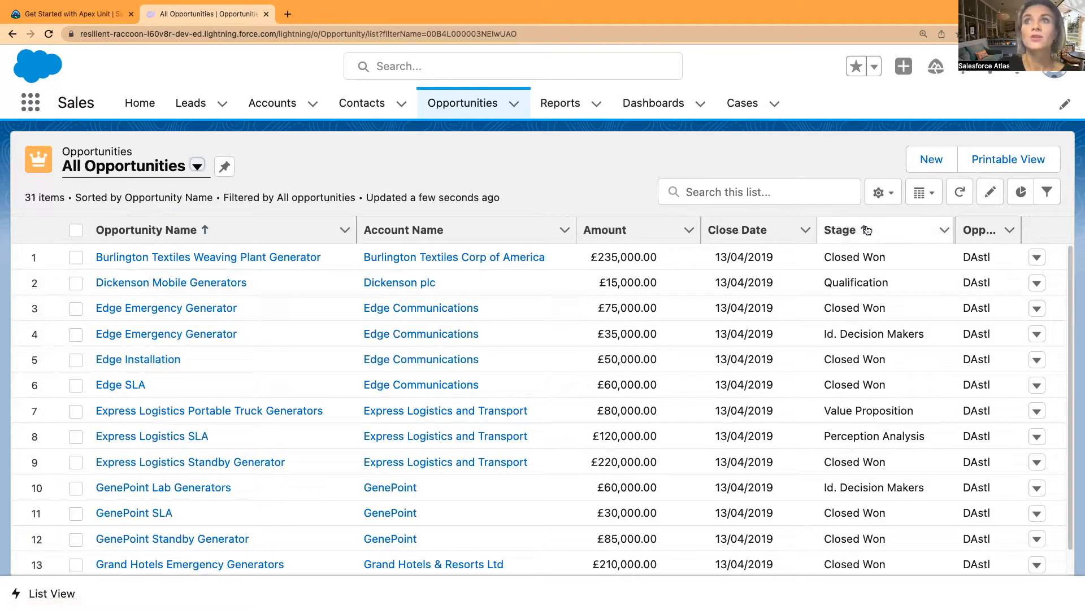
pyautogui.click(1039, 195)
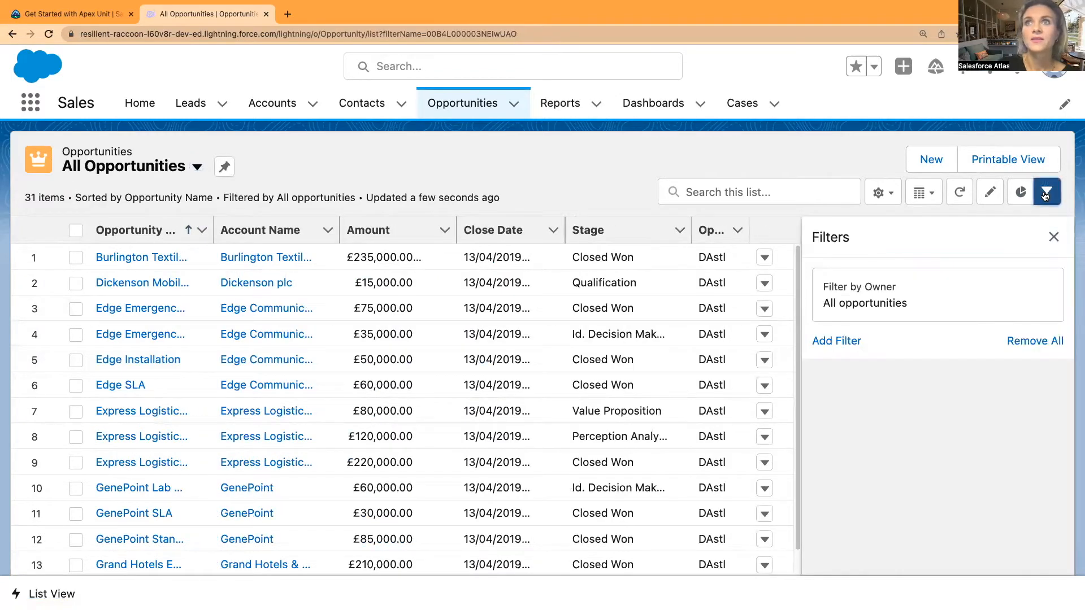
pyautogui.click(1045, 193)
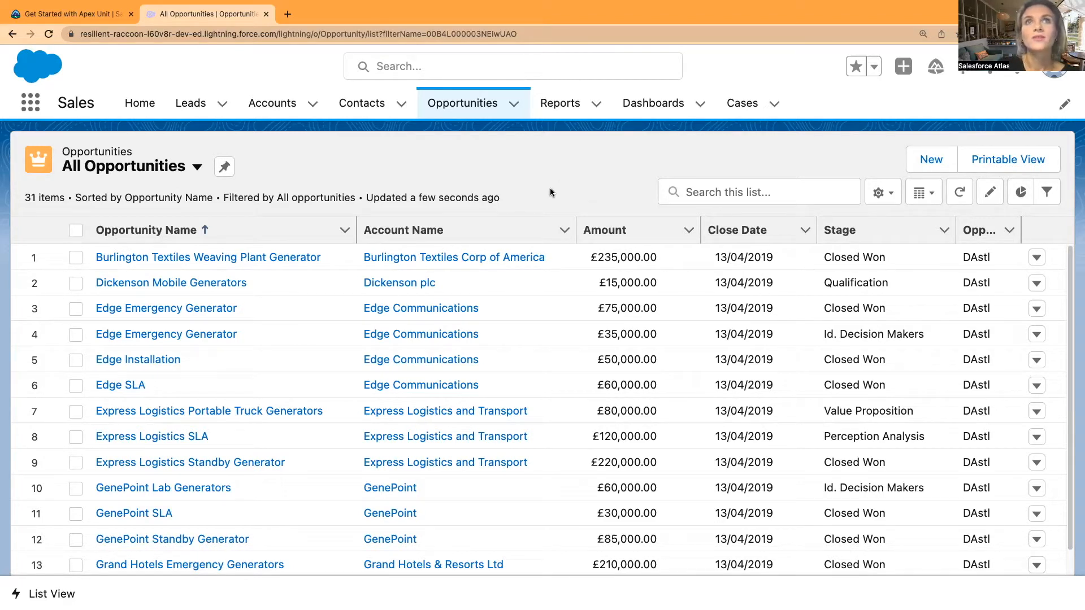
# Step: Start a new report based on the standard Opportunities report type
pyautogui.click(556, 107)
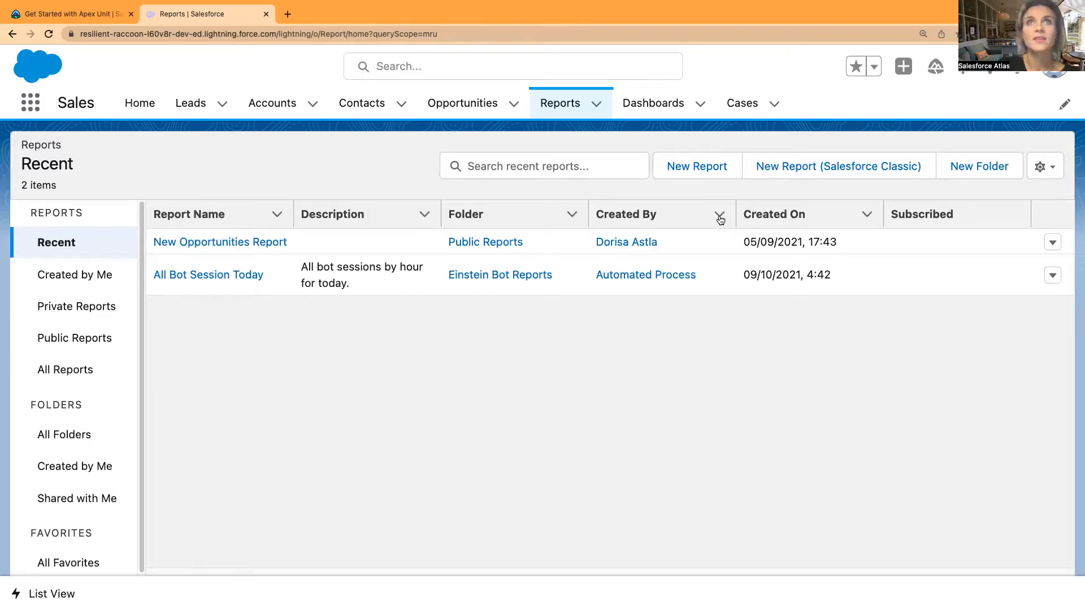
pyautogui.click(700, 172)
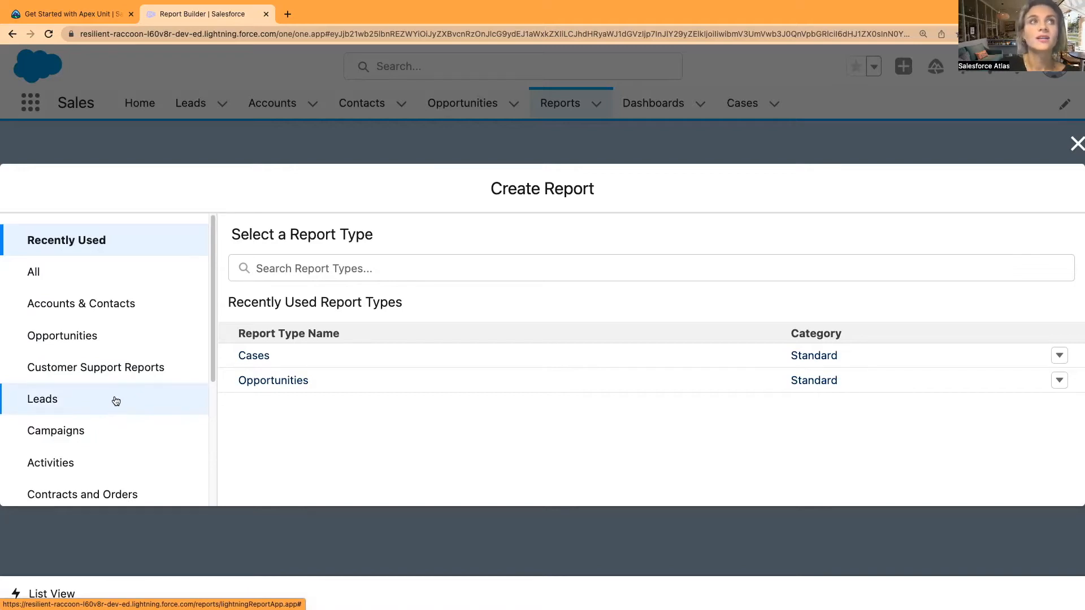
pyautogui.click(62, 338)
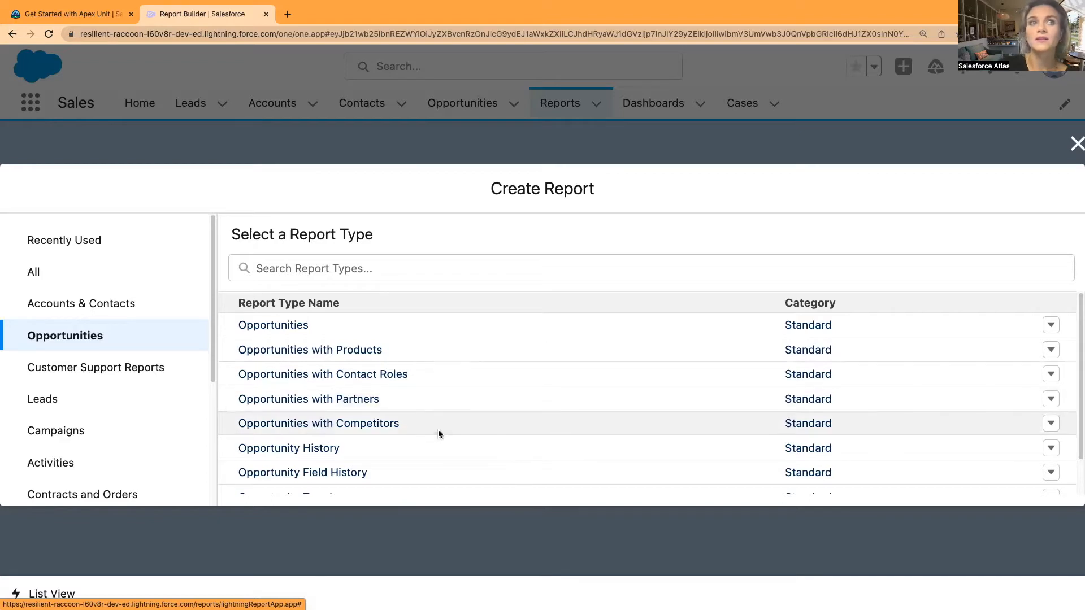
pyautogui.scroll(-1, 439, 430)
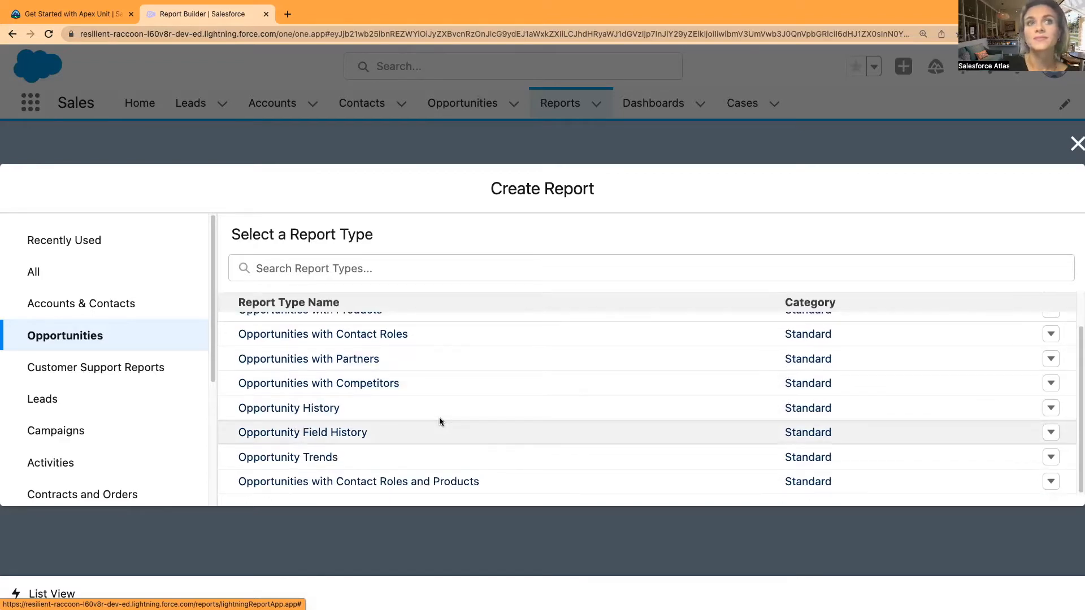
pyautogui.scroll(1, 441, 419)
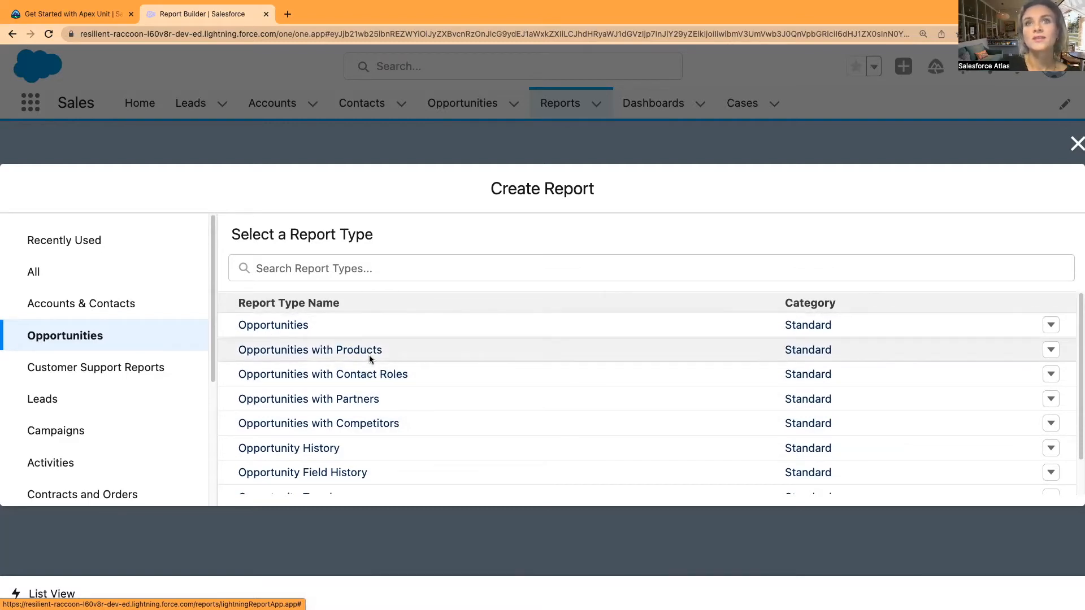
pyautogui.click(268, 328)
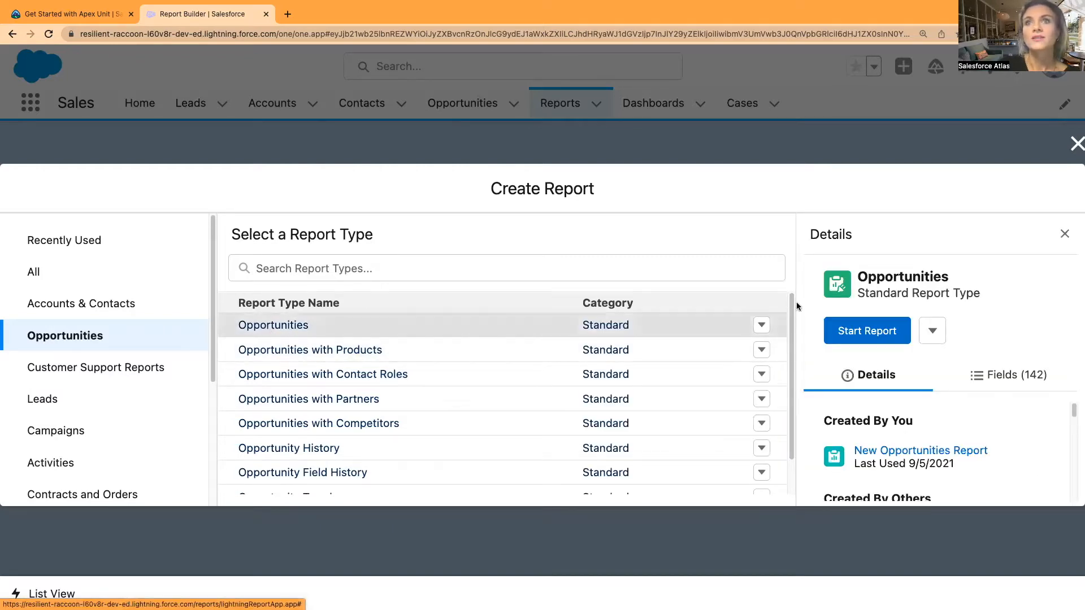
pyautogui.click(870, 333)
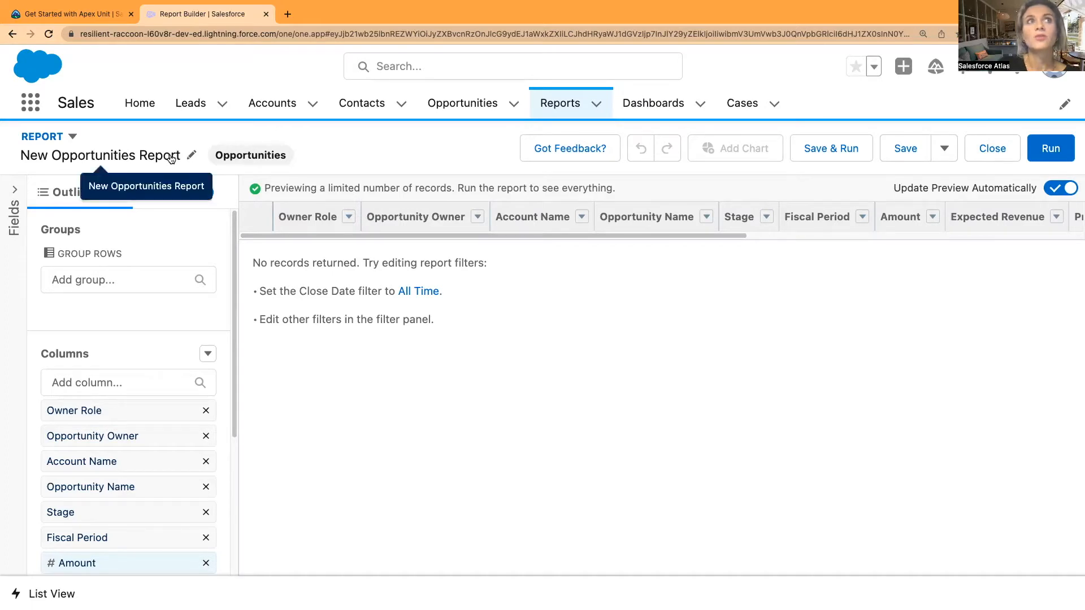
# Step: Set the report's Show Me filter to My opportunities
pyautogui.click(176, 194)
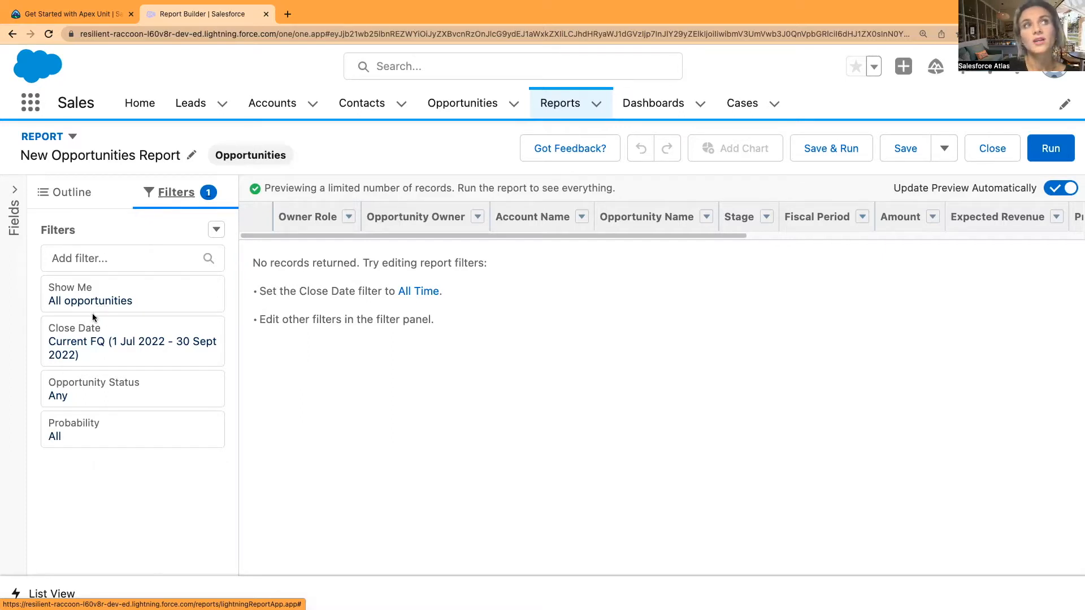
pyautogui.click(166, 293)
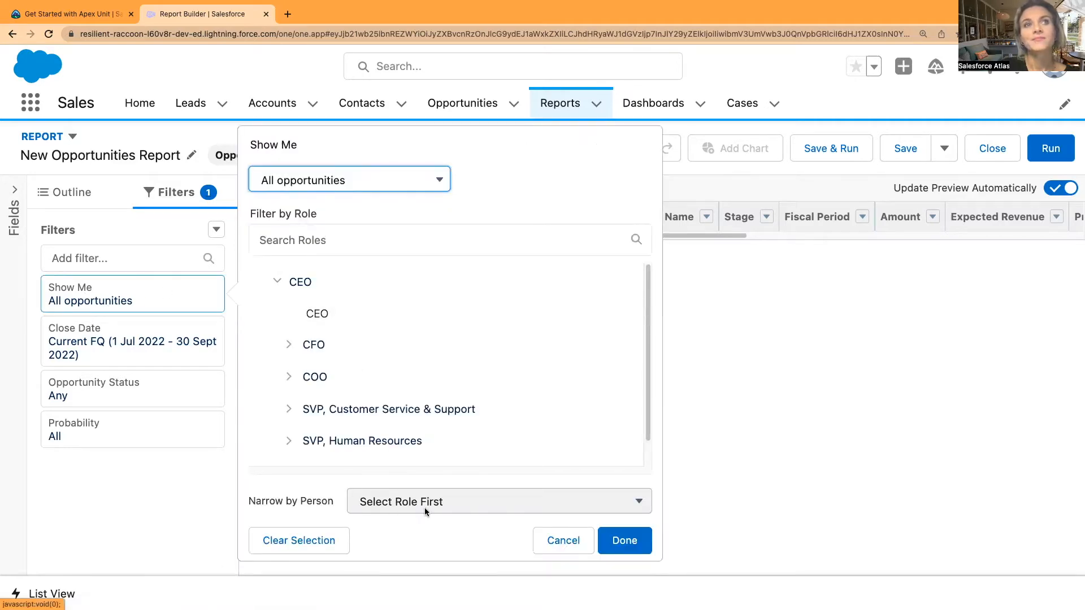
pyautogui.click(378, 182)
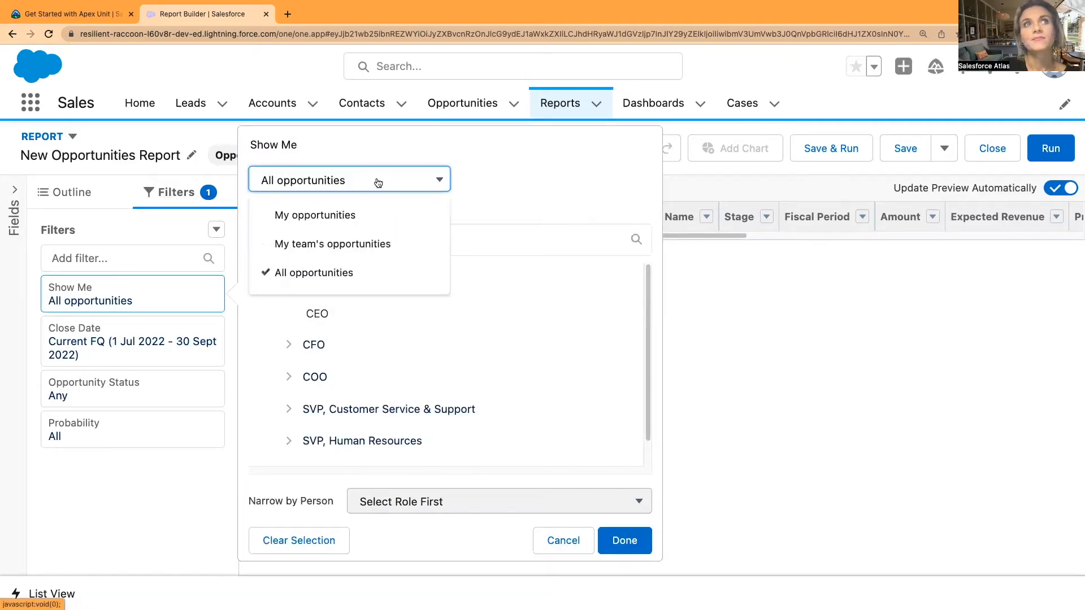
pyautogui.click(313, 215)
pyautogui.click(472, 336)
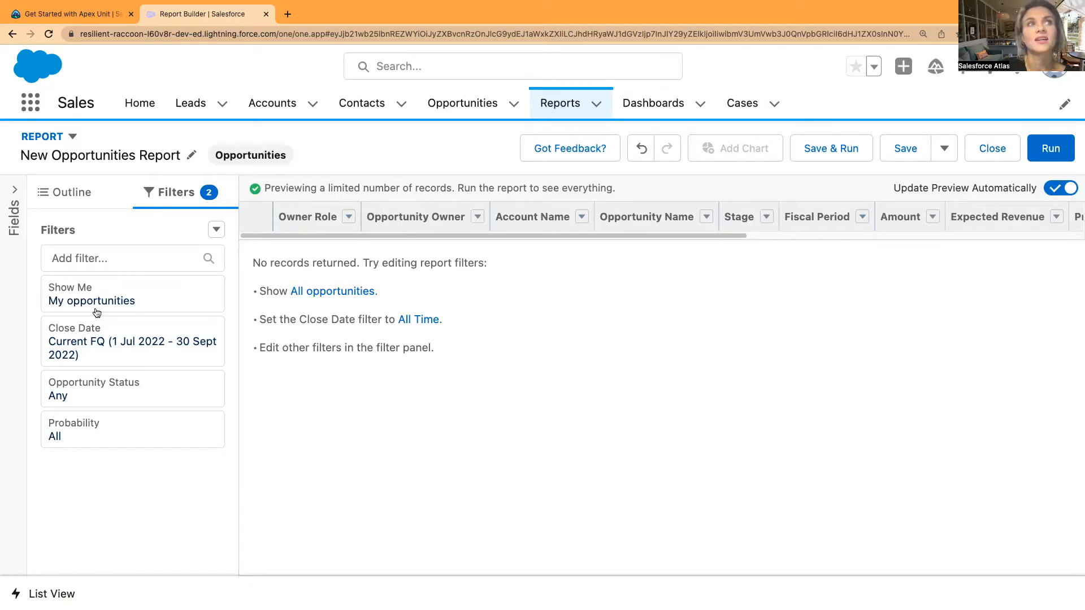
# Step: Return the report's Show Me filter to All opportunities
pyautogui.click(158, 300)
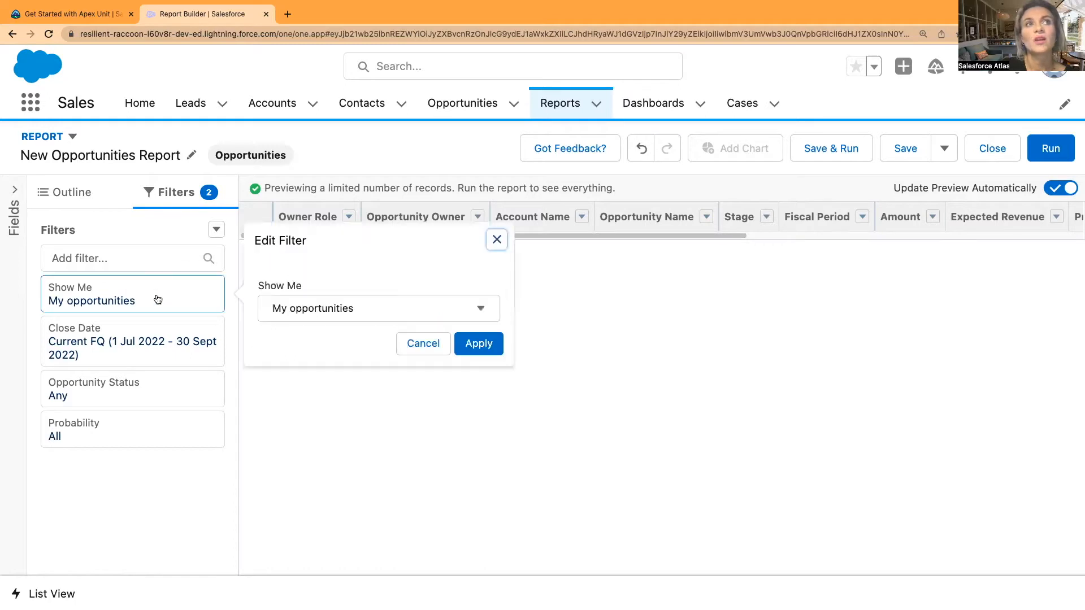
pyautogui.click(372, 308)
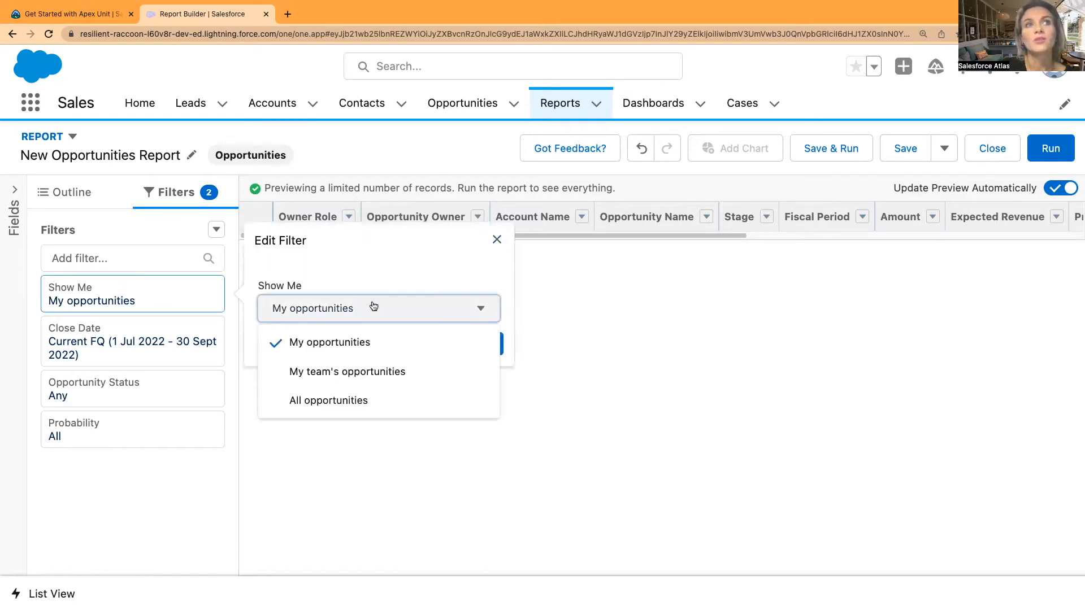
pyautogui.click(345, 401)
pyautogui.click(476, 344)
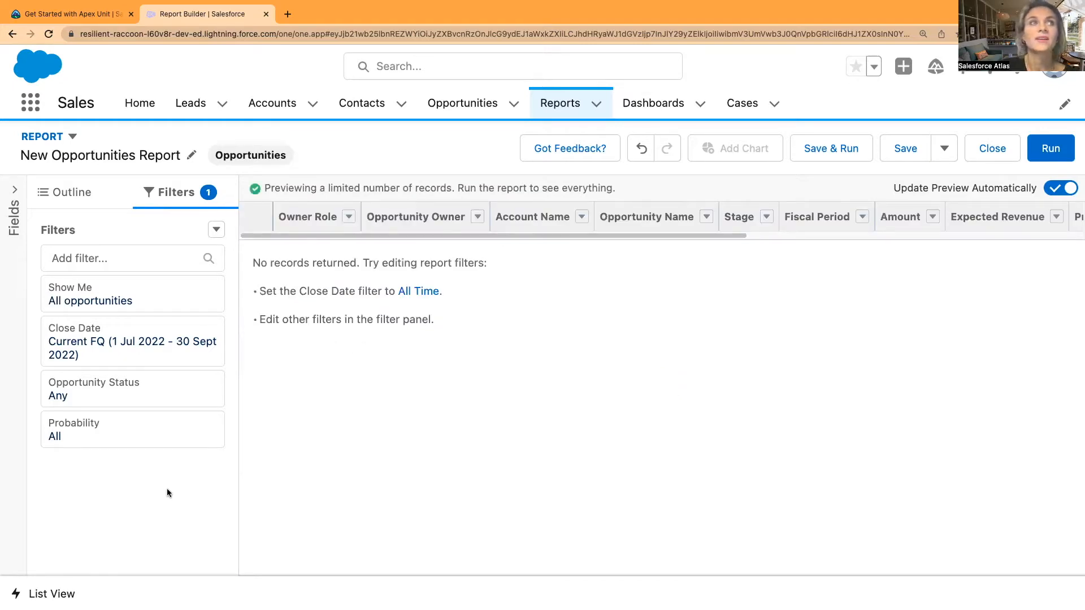
# Step: Change the report's date filter to Created Date with the range All Time
pyautogui.click(86, 339)
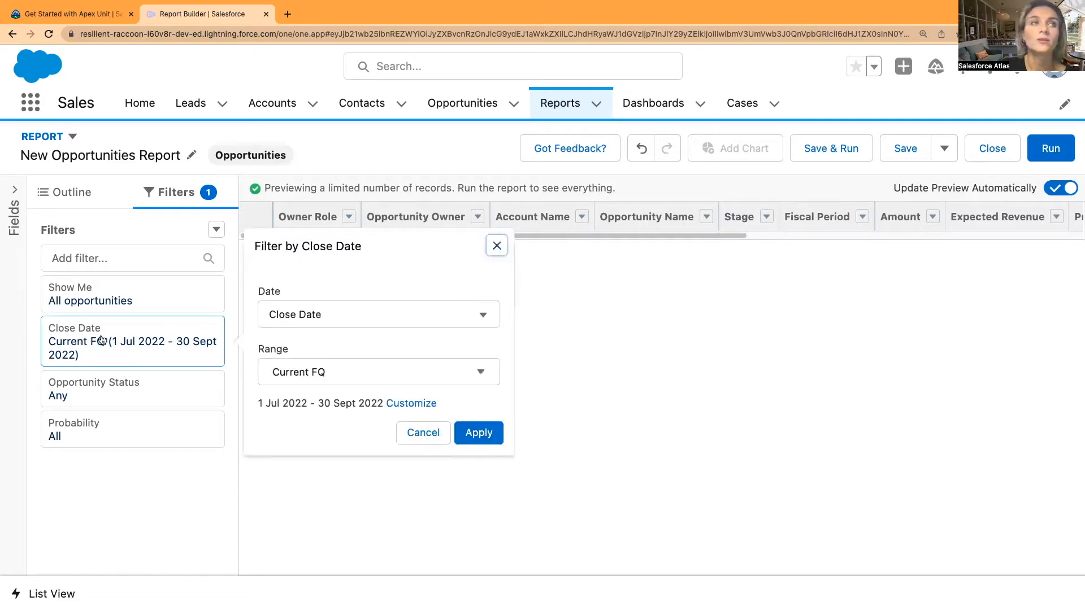
pyautogui.click(360, 320)
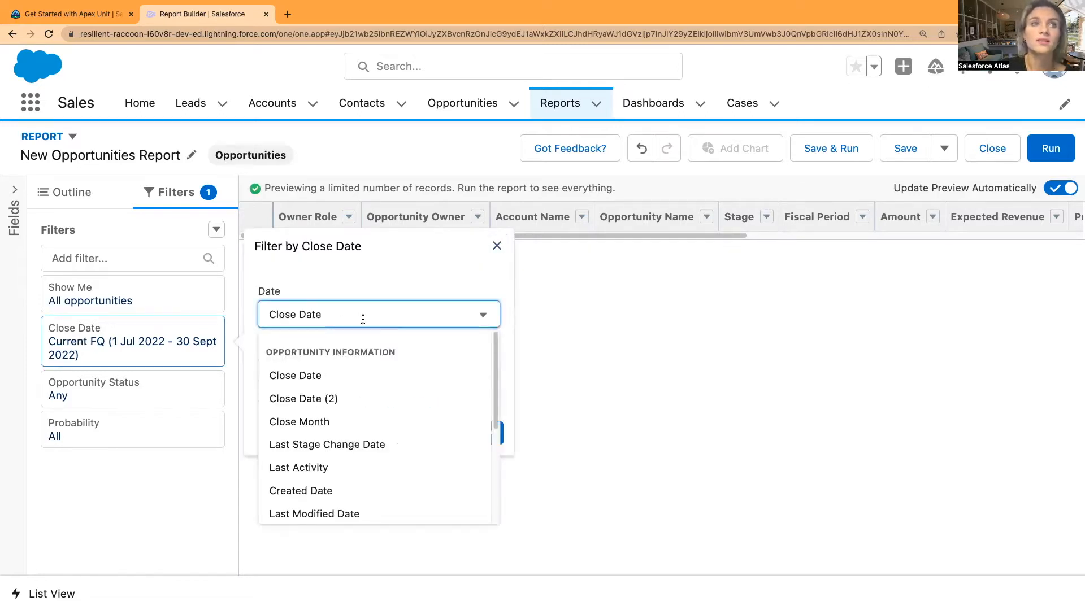
pyautogui.click(319, 491)
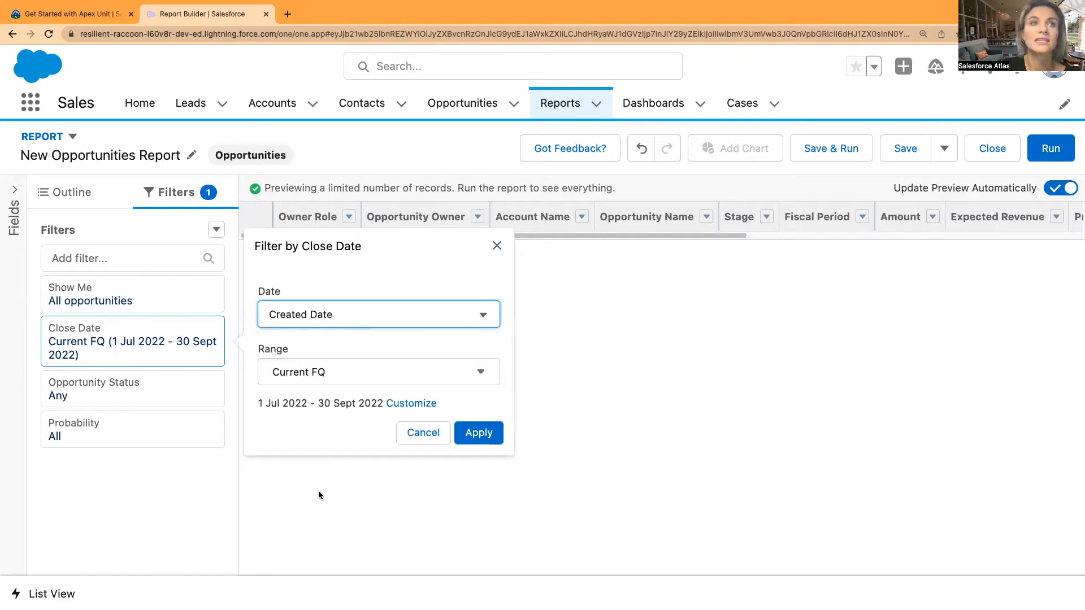
pyautogui.click(356, 378)
pyautogui.click(479, 433)
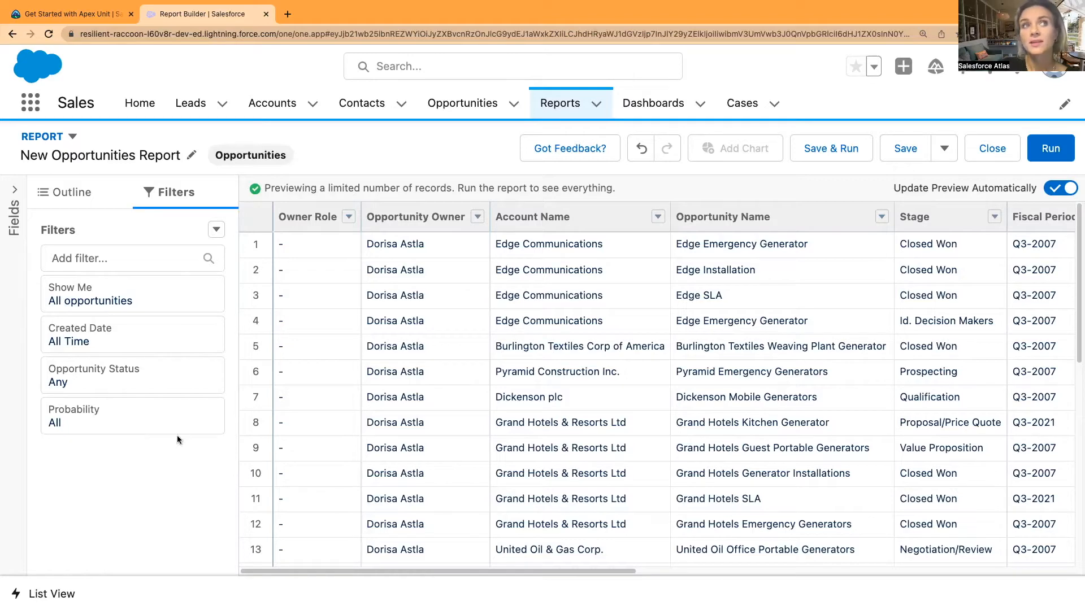
# Step: Review the report's preview and outline columns, and look through all the fields available for the report
pyautogui.moveTo(466, 572); pyautogui.dragTo(757, 580)
pyautogui.click(466, 572)
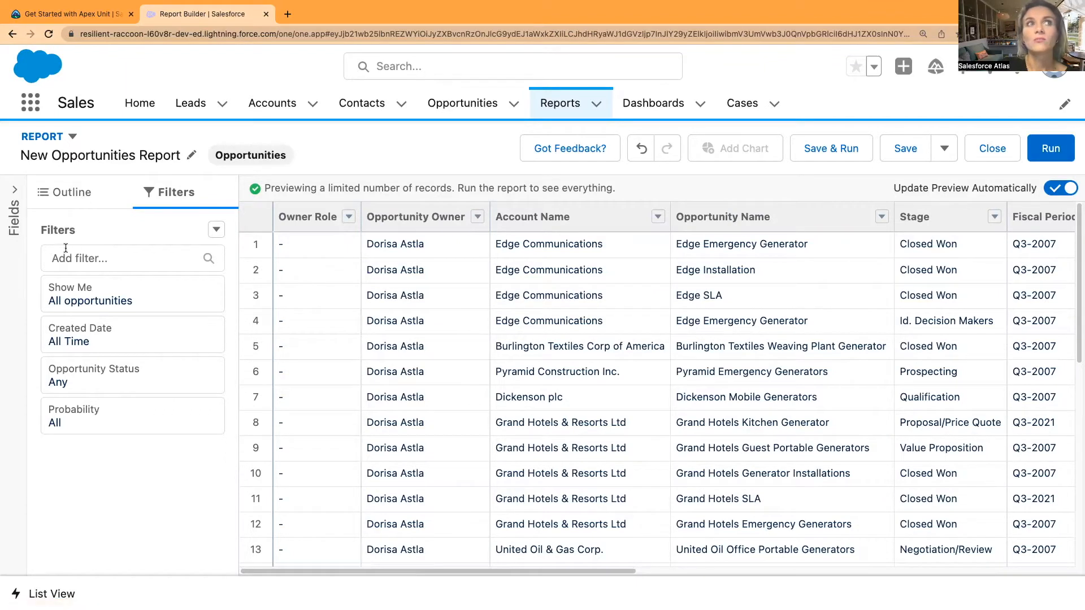
pyautogui.click(65, 192)
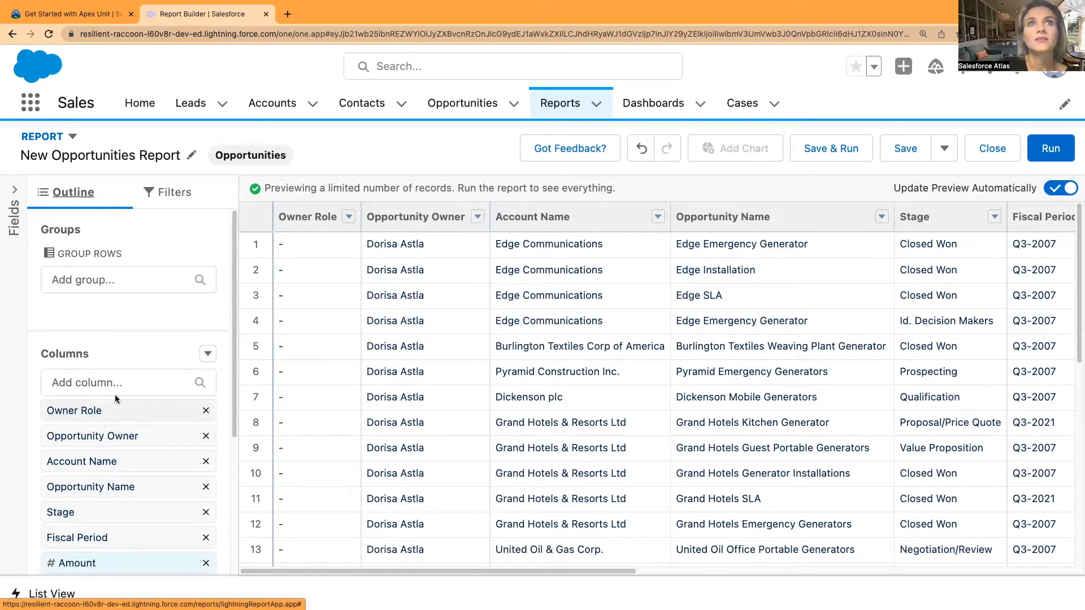
pyautogui.click(16, 194)
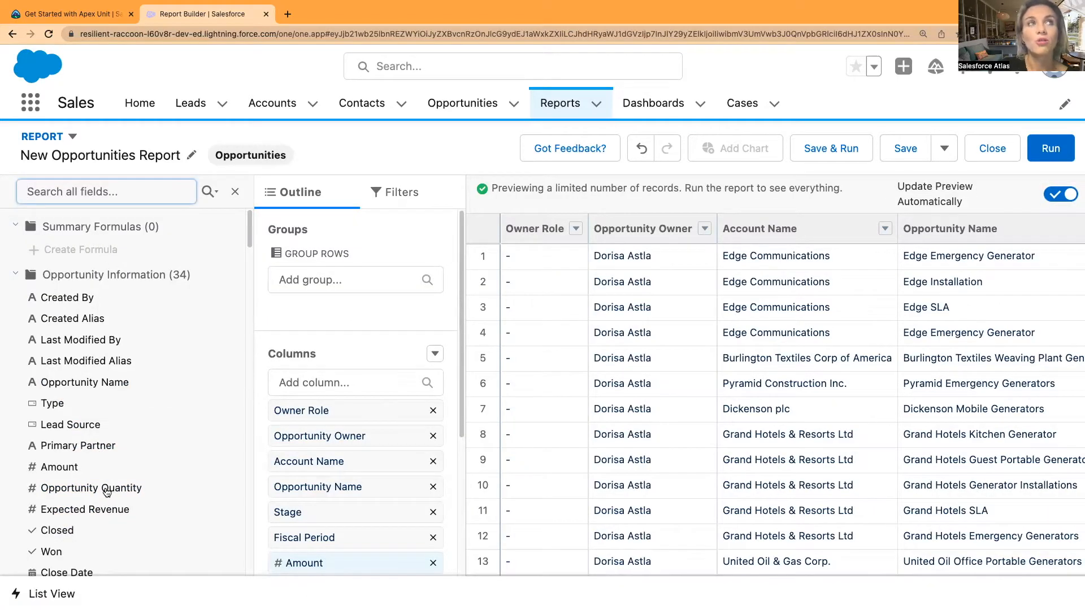
pyautogui.scroll(-13, 121, 452)
pyautogui.scroll(15, 121, 452)
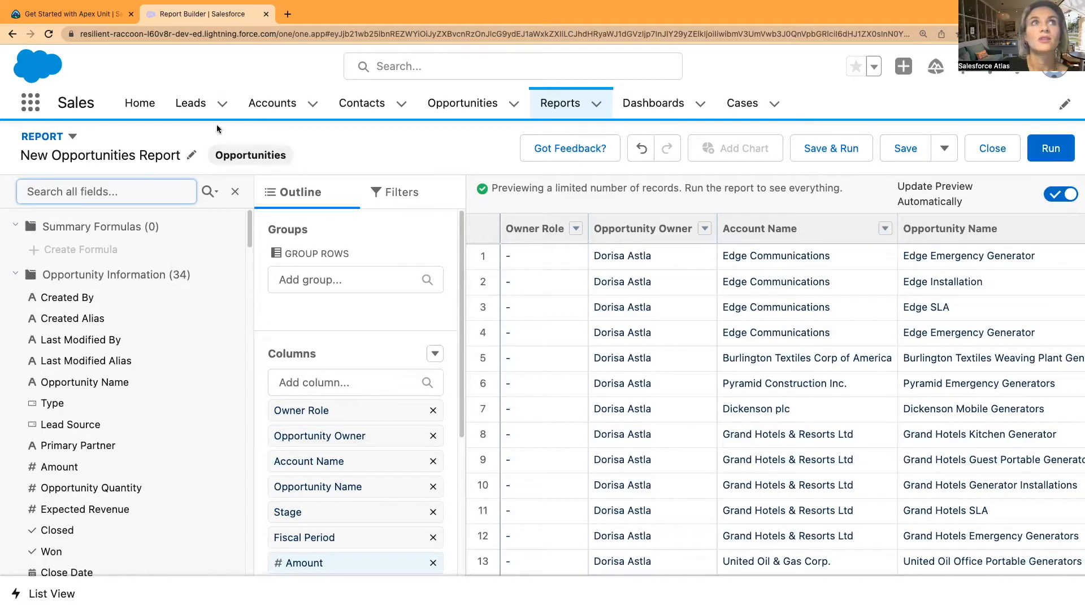
# Step: Open the Opportunities list in a separate browser tab, keeping the report builder open
pyautogui.rightClick(467, 104)
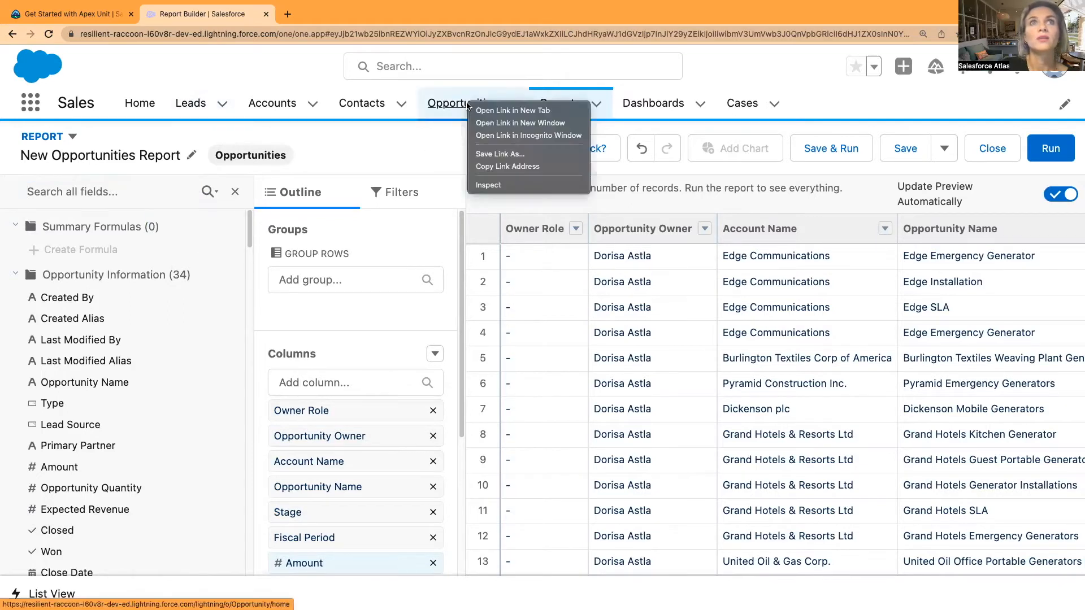
pyautogui.click(508, 111)
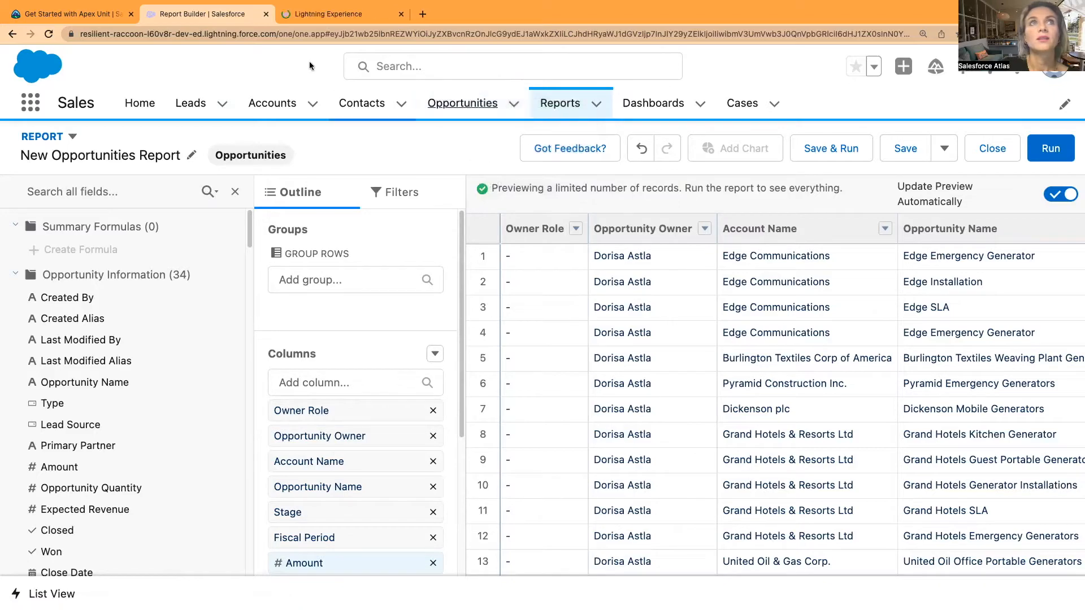
pyautogui.click(319, 14)
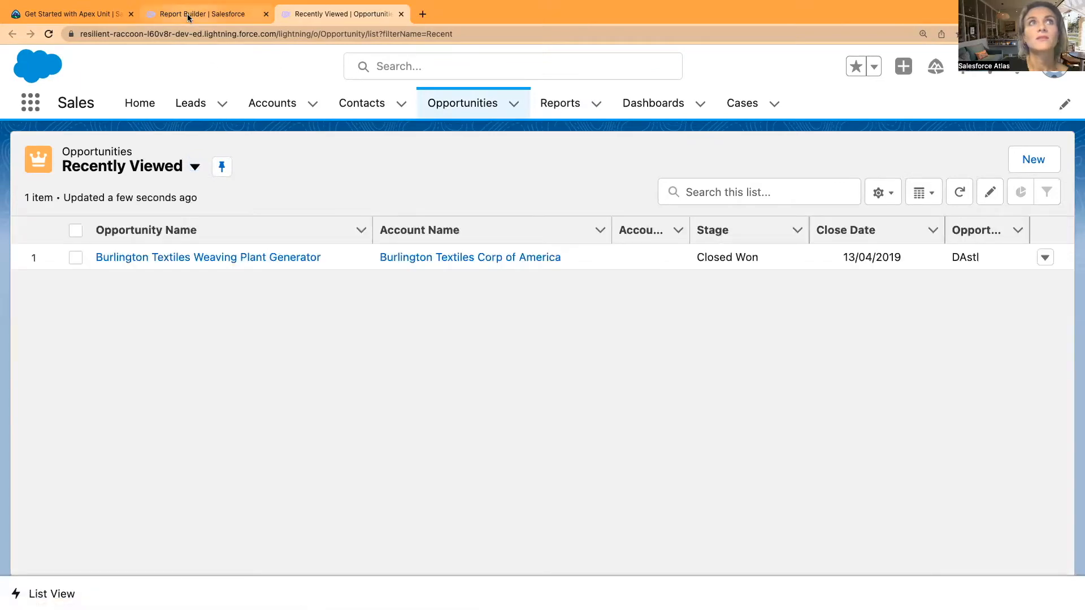
pyautogui.click(188, 14)
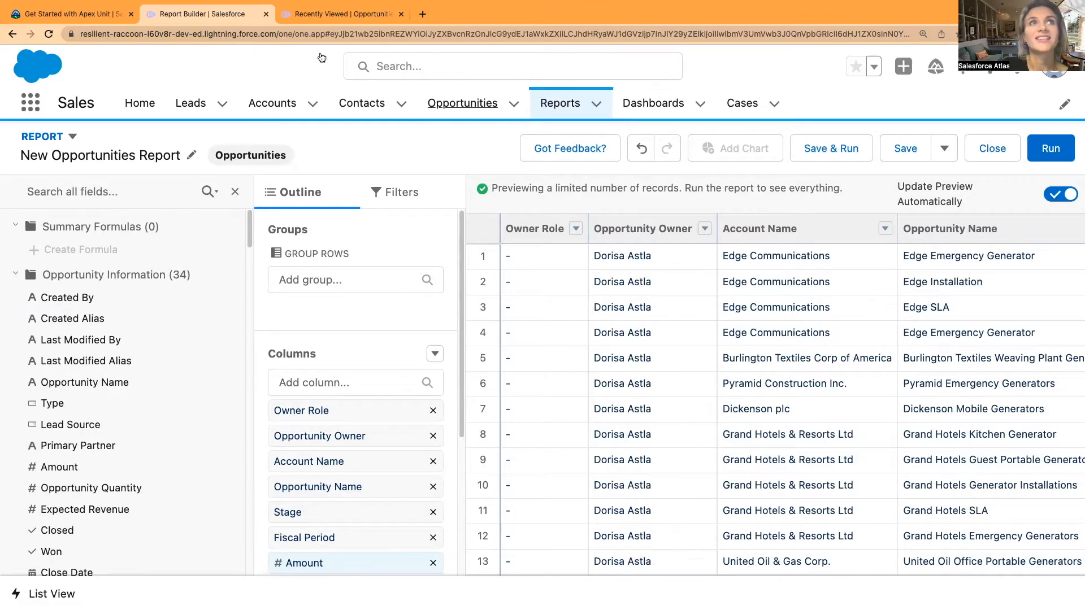
pyautogui.click(331, 14)
# Step: Open the Burlington Textiles Weaving Plant Generator opportunity and examine the fields in its details
pyautogui.click(199, 258)
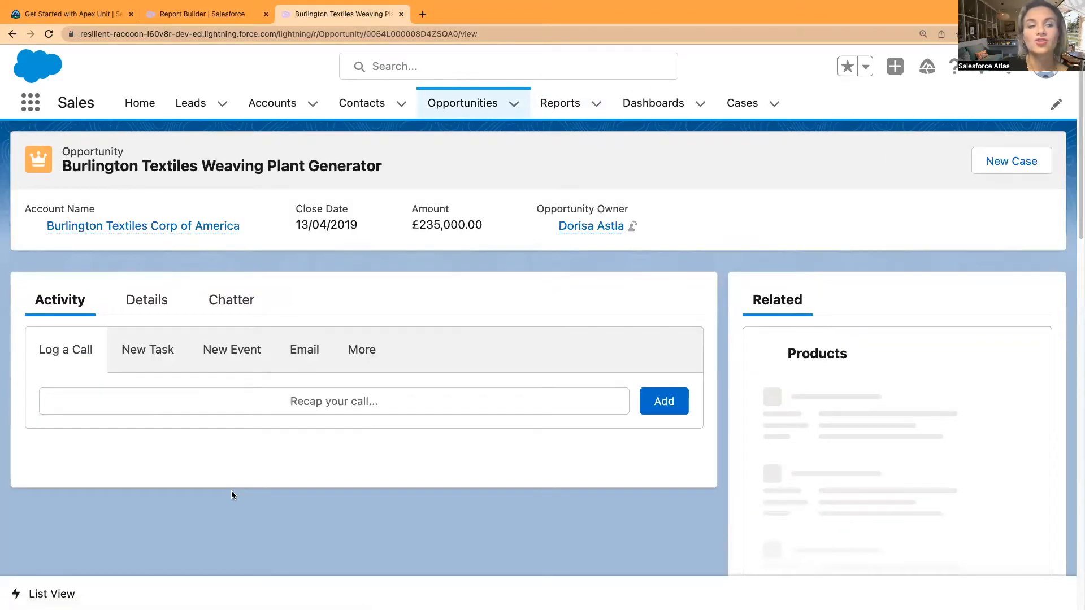
pyautogui.click(157, 352)
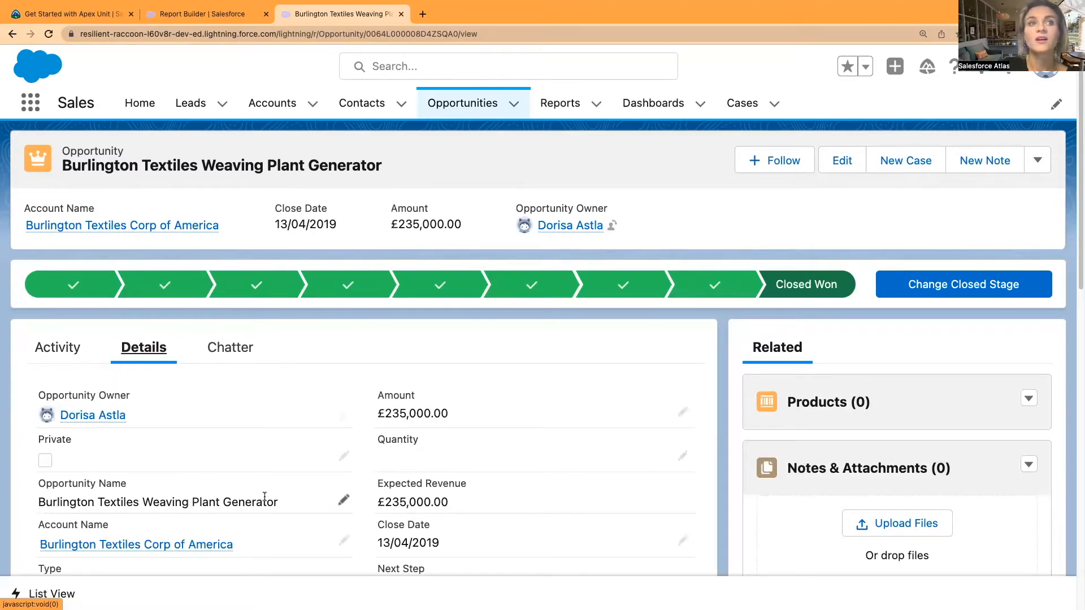
pyautogui.scroll(-5, 327, 533)
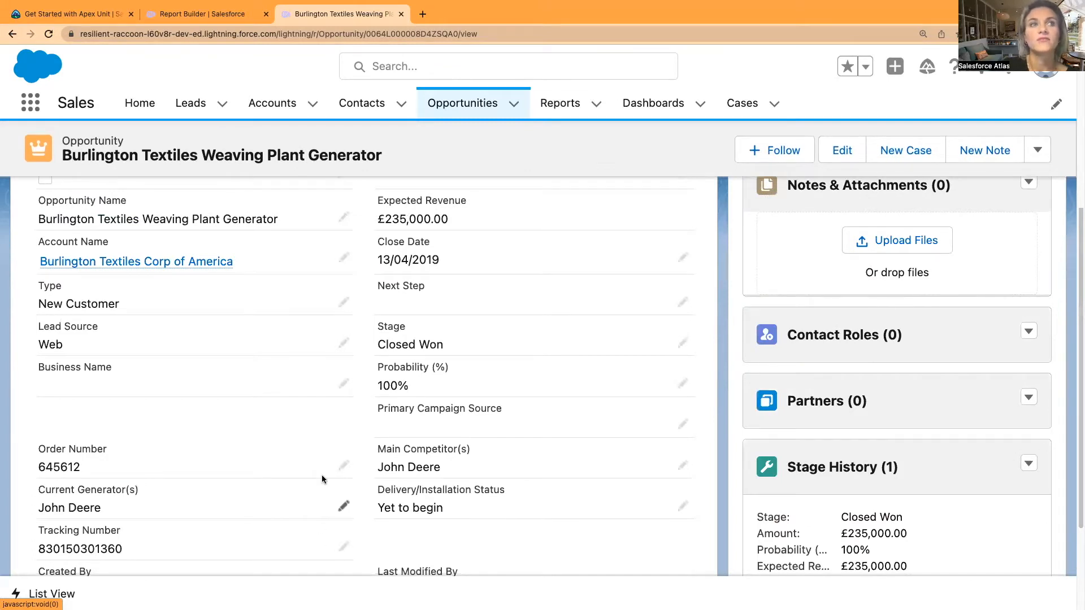
pyautogui.scroll(-1, 259, 476)
pyautogui.scroll(5, 260, 472)
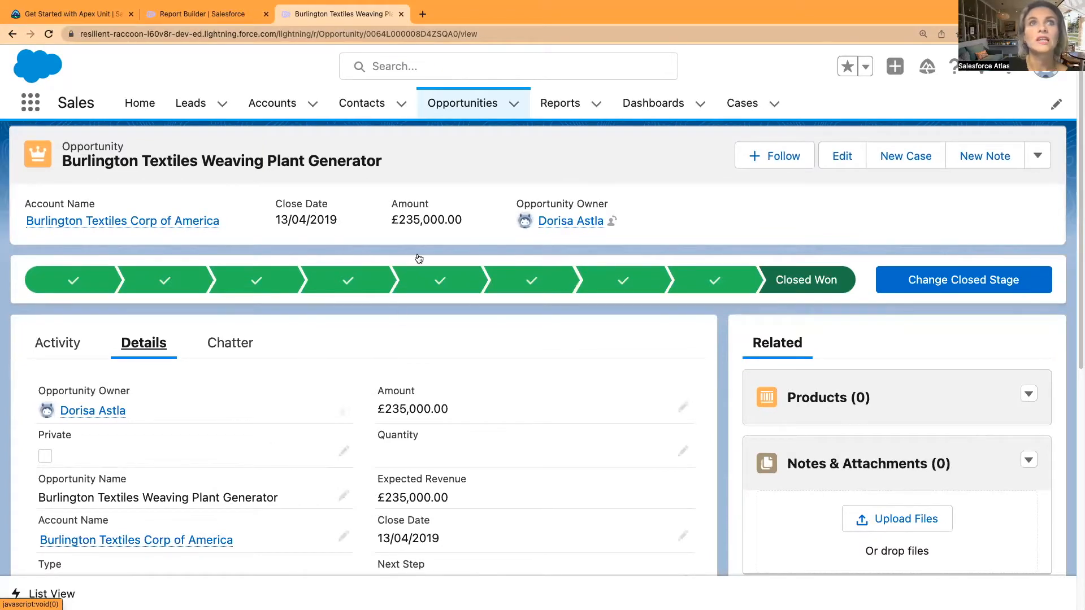
# Step: Return from the opportunity record to the report builder, hide the list of available fields and group the report's rows by Stage
pyautogui.moveTo(552, 238)
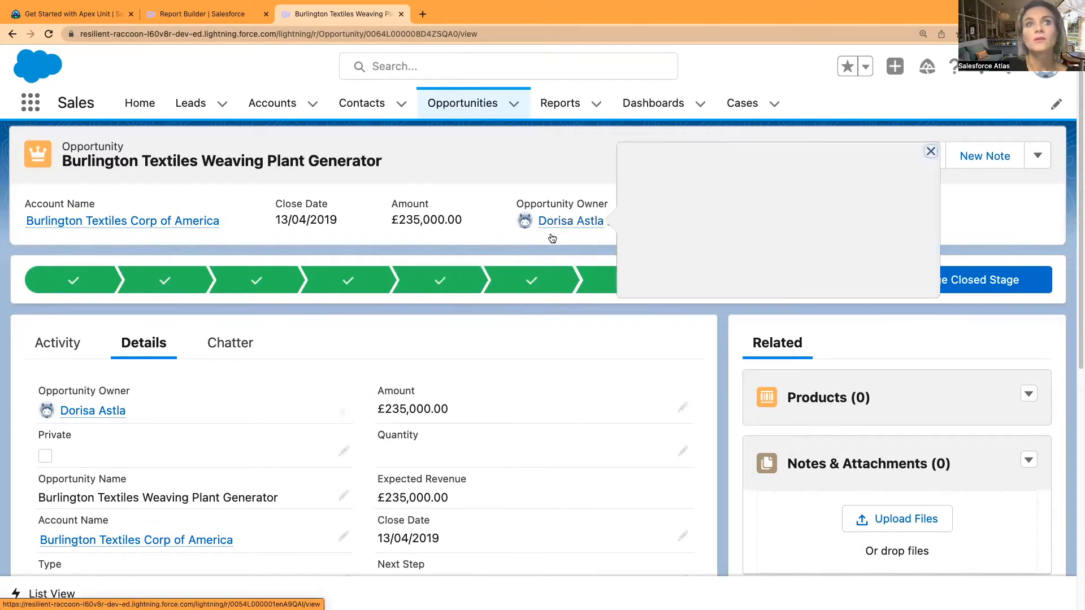
pyautogui.scroll(-3, 504, 430)
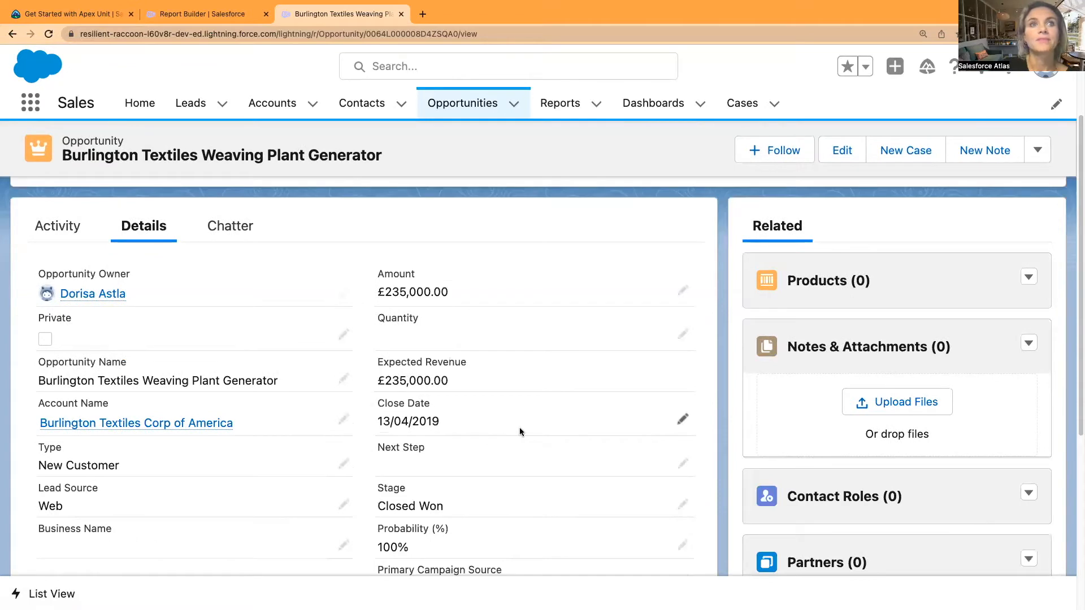
pyautogui.click(193, 15)
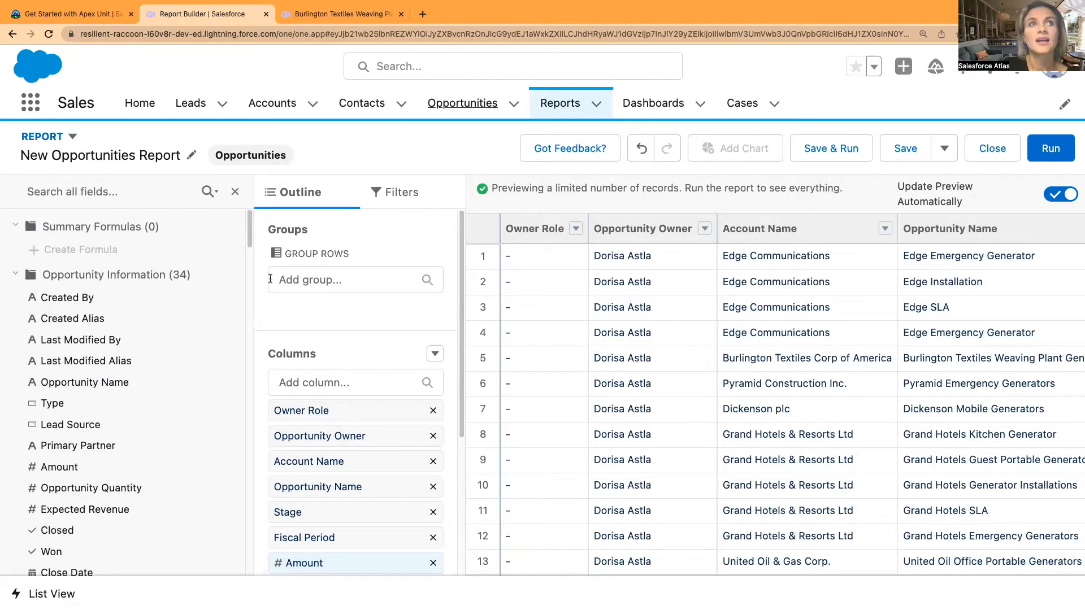
pyautogui.click(235, 191)
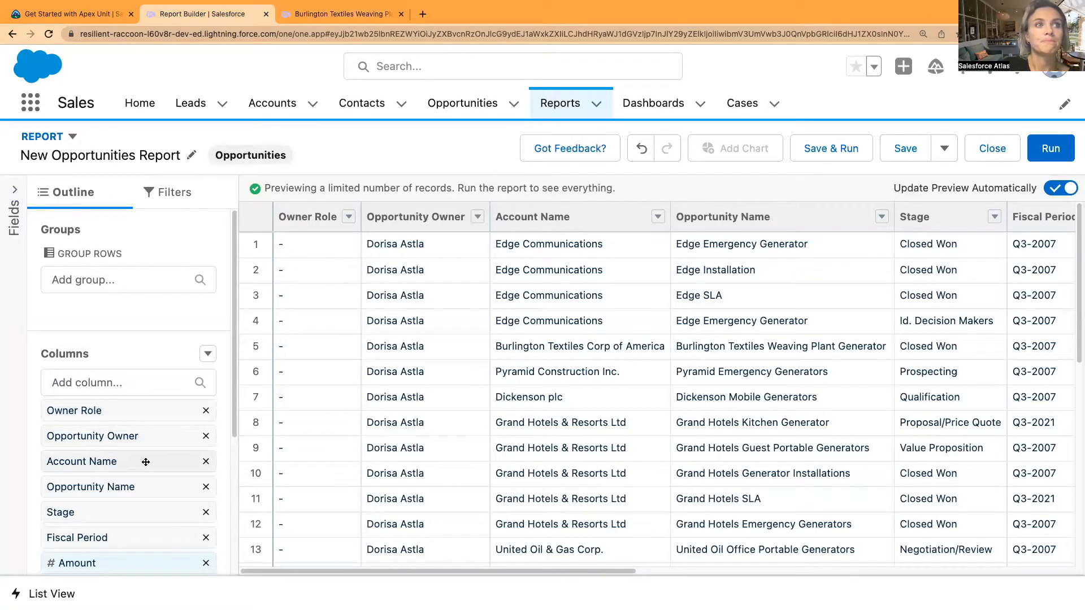
pyautogui.moveTo(61, 512); pyautogui.dragTo(116, 308)
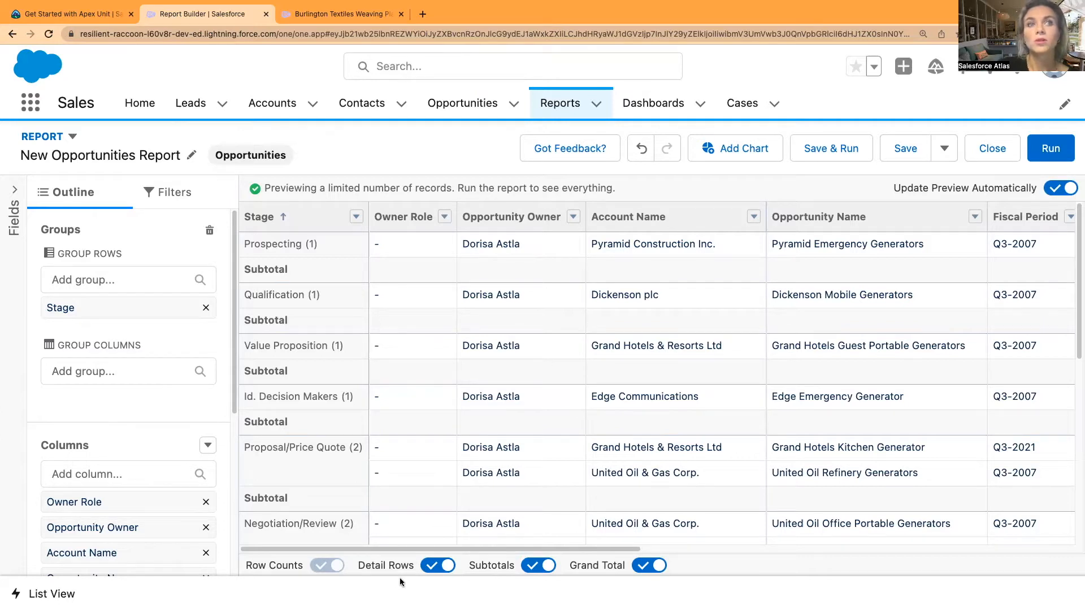
# Step: Hide the report's detail rows to view the summary by stage, and show the detail rows again
pyautogui.click(438, 565)
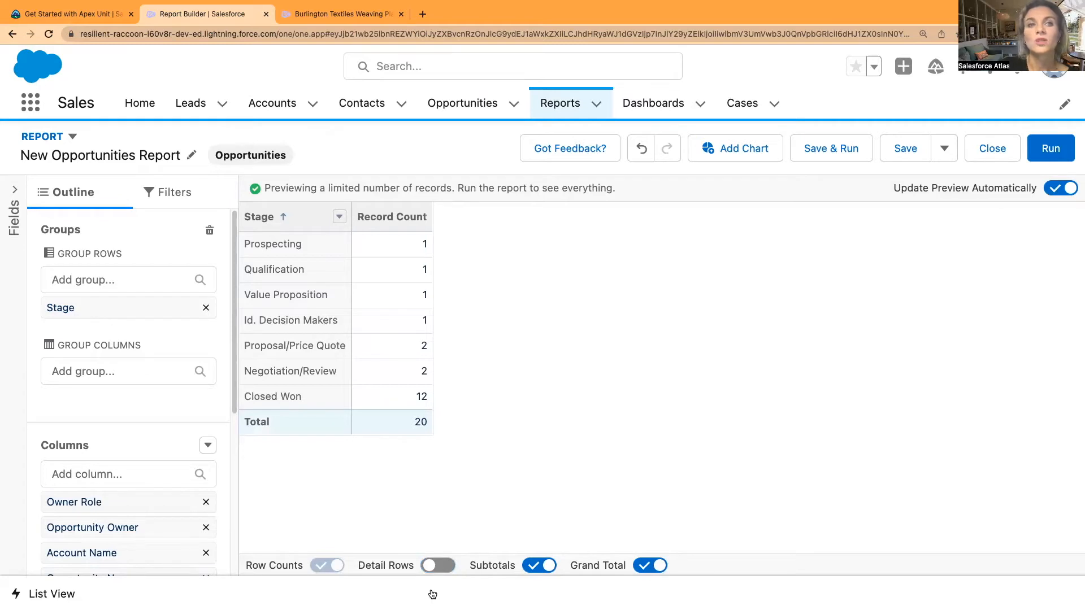
pyautogui.click(444, 565)
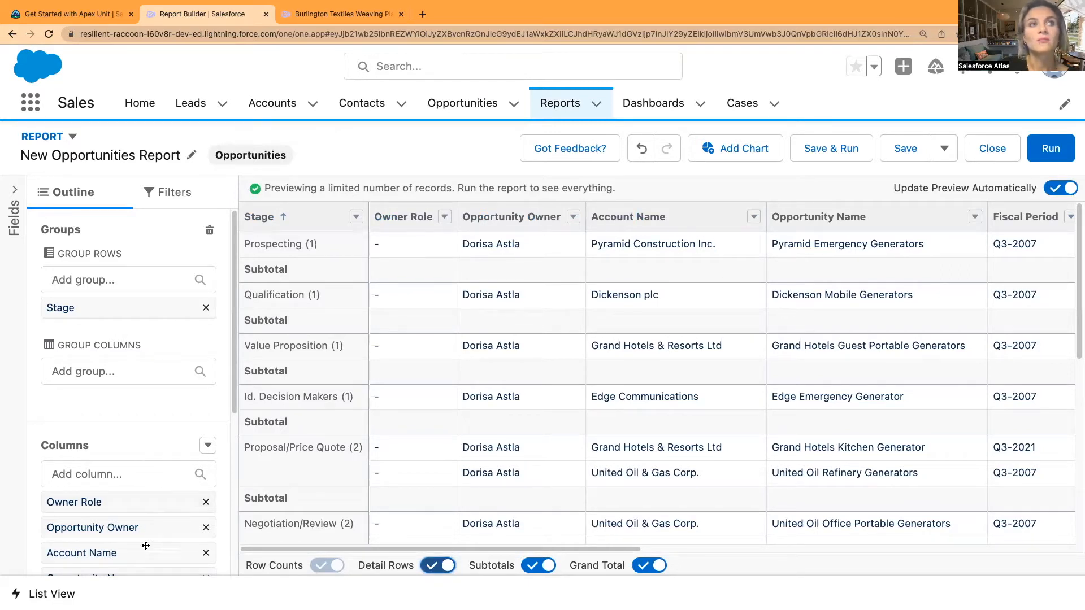
# Step: Remove the Lead Source, Next Step and Fiscal Period columns from the report
pyautogui.scroll(-5, 150, 517)
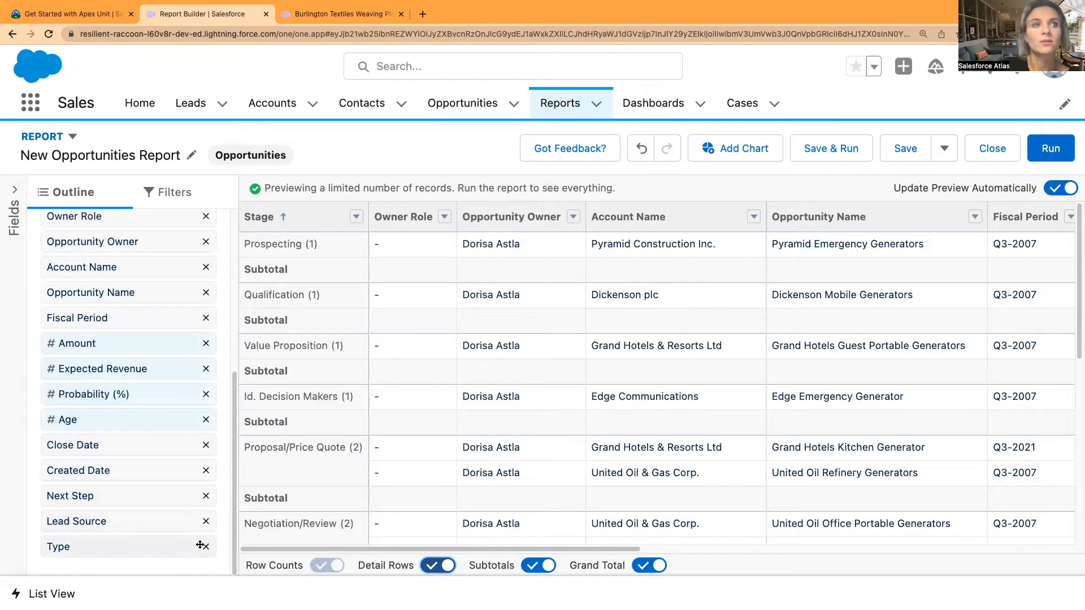
pyautogui.click(206, 521)
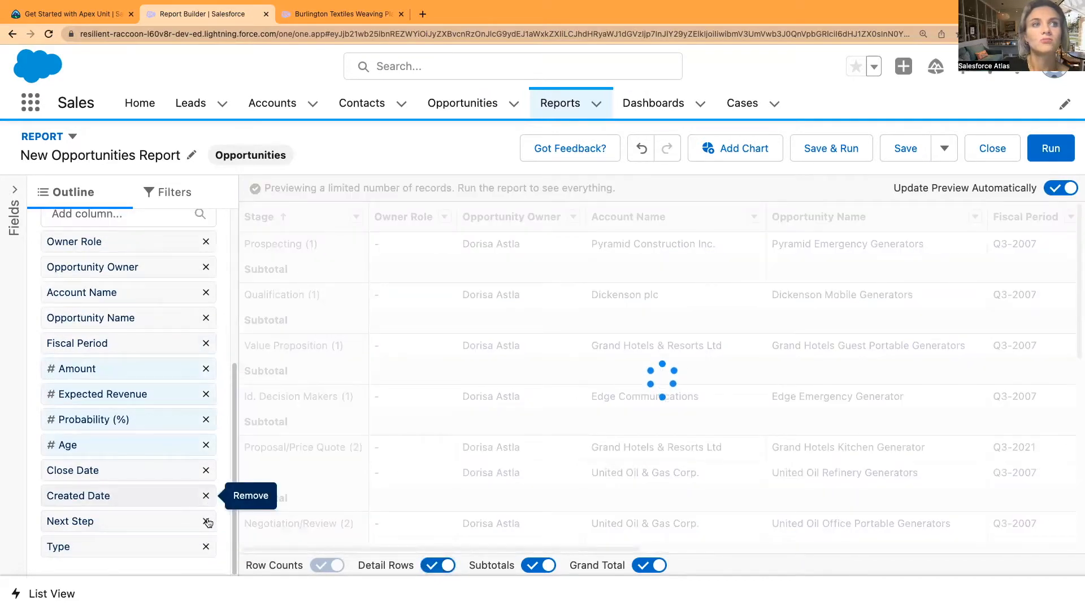
pyautogui.click(207, 521)
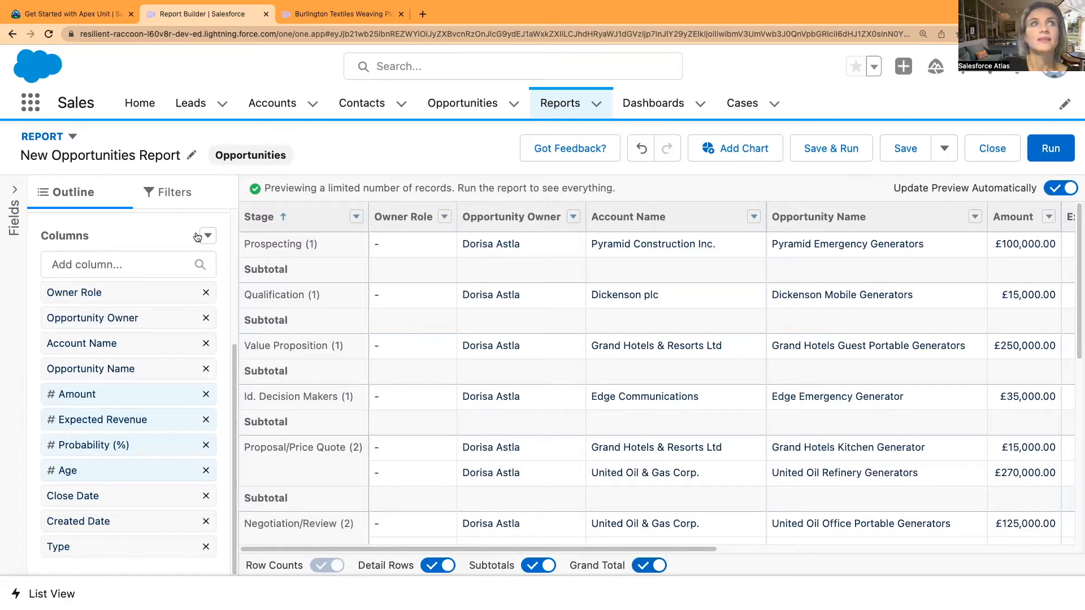
# Step: Add a cross filter that shows Opportunities with Orders as the secondary object
pyautogui.click(171, 193)
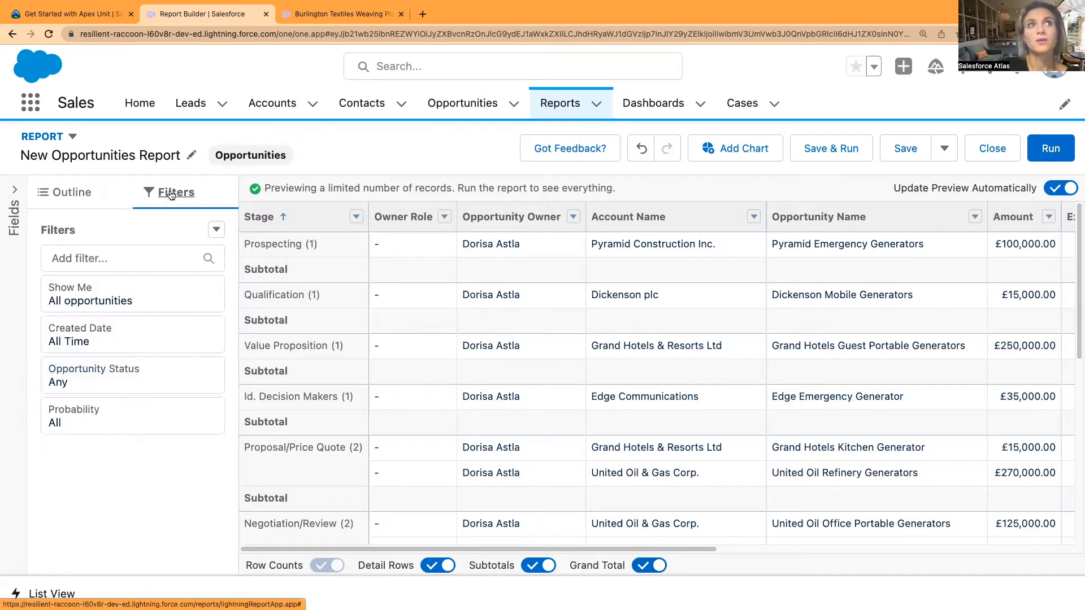
pyautogui.click(217, 231)
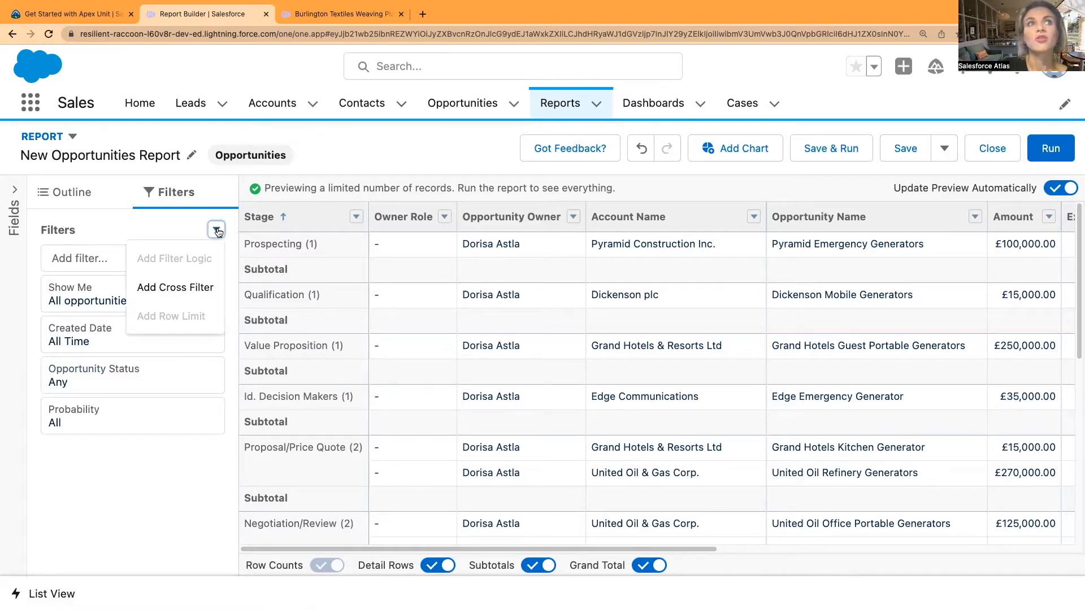
pyautogui.click(177, 291)
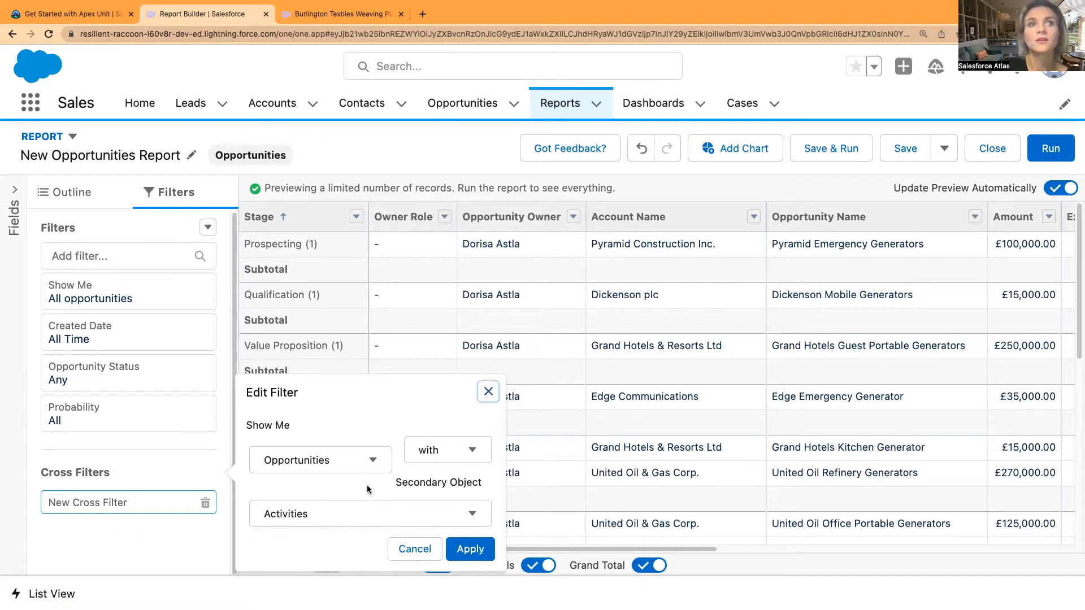
pyautogui.click(435, 520)
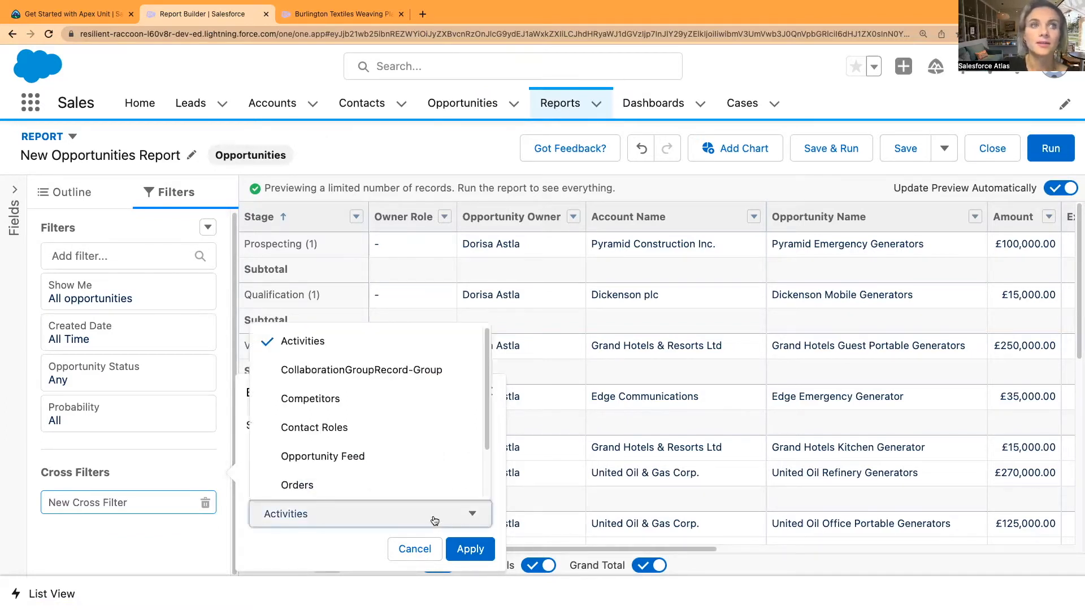
pyautogui.click(349, 489)
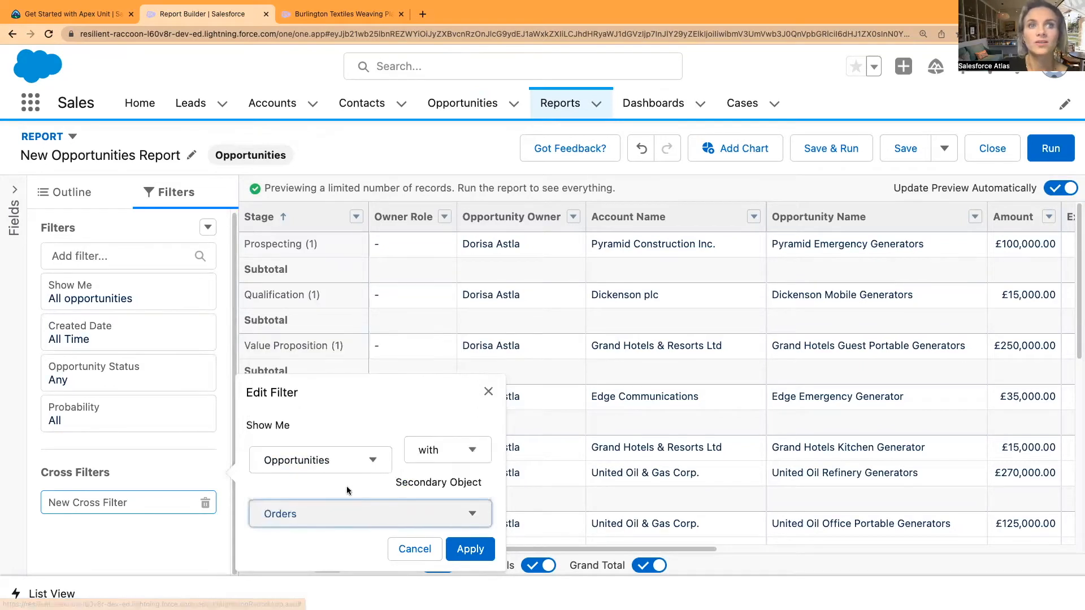
pyautogui.click(470, 549)
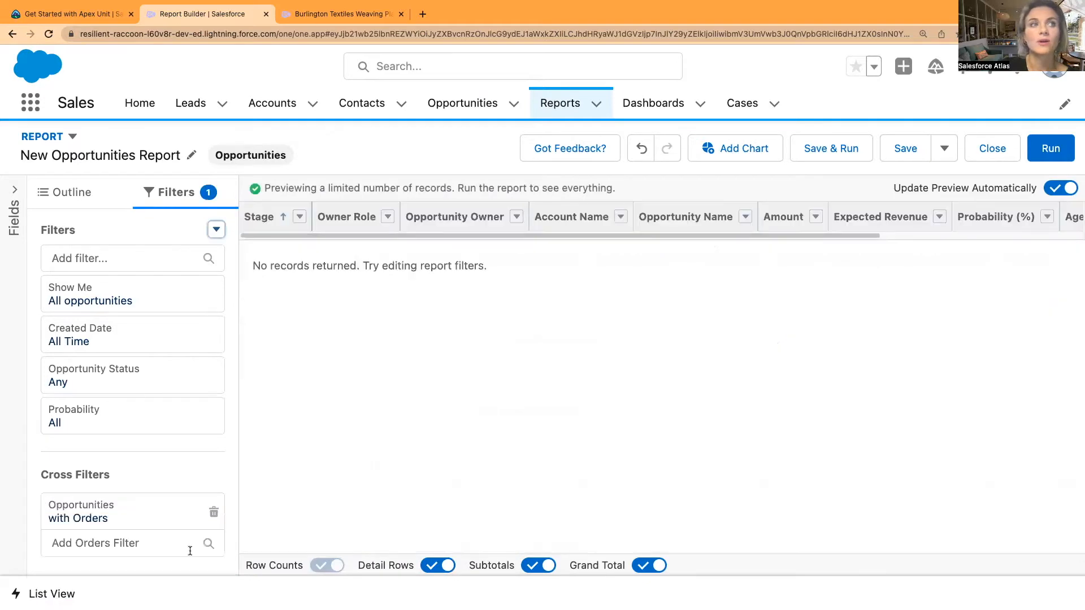
# Step: Try out an Order End Date filter on the Orders cross filter, cancel it and delete the cross filter
pyautogui.click(146, 544)
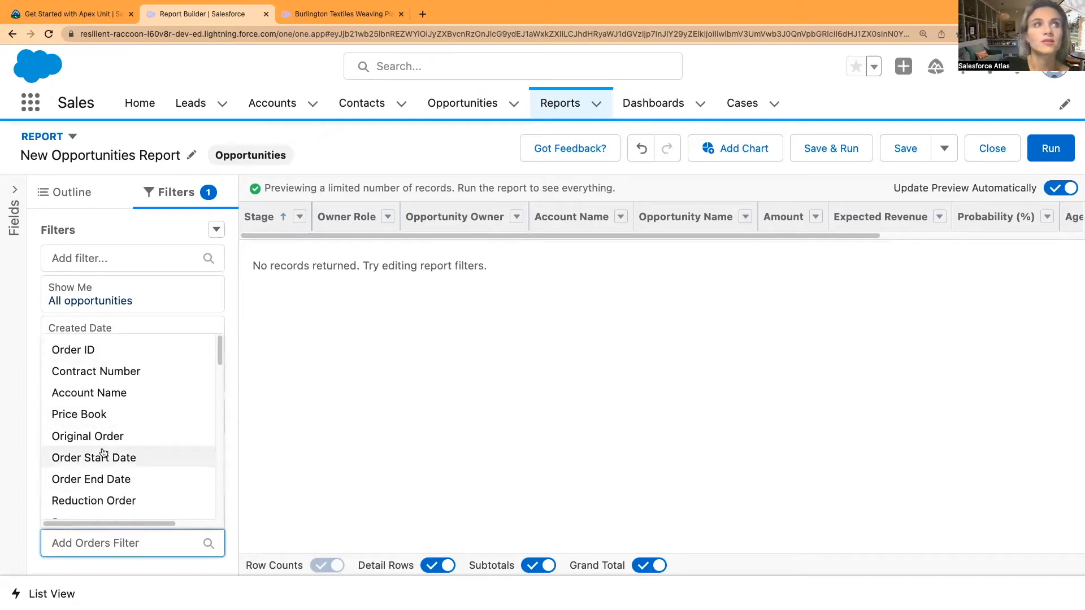
pyautogui.scroll(-1, 99, 480)
pyautogui.scroll(-3, 99, 480)
pyautogui.scroll(4, 99, 483)
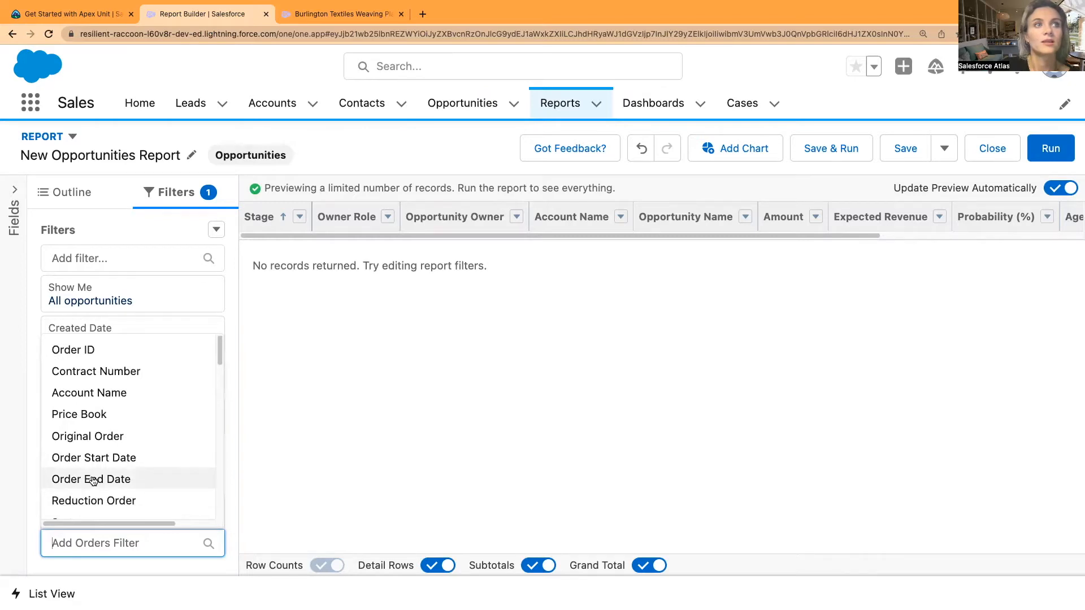
pyautogui.click(94, 480)
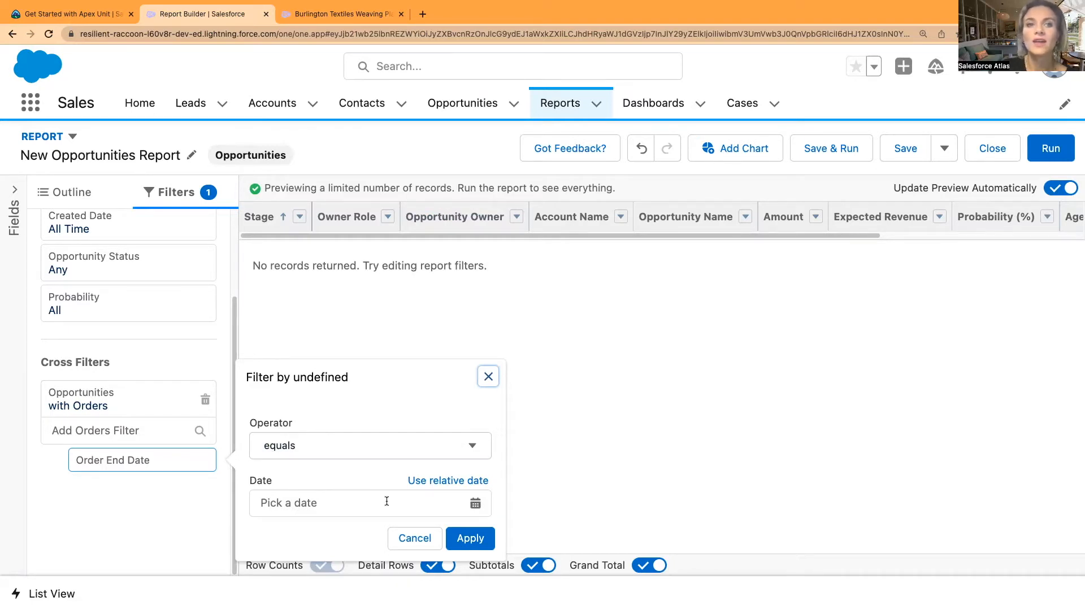
pyautogui.click(408, 550)
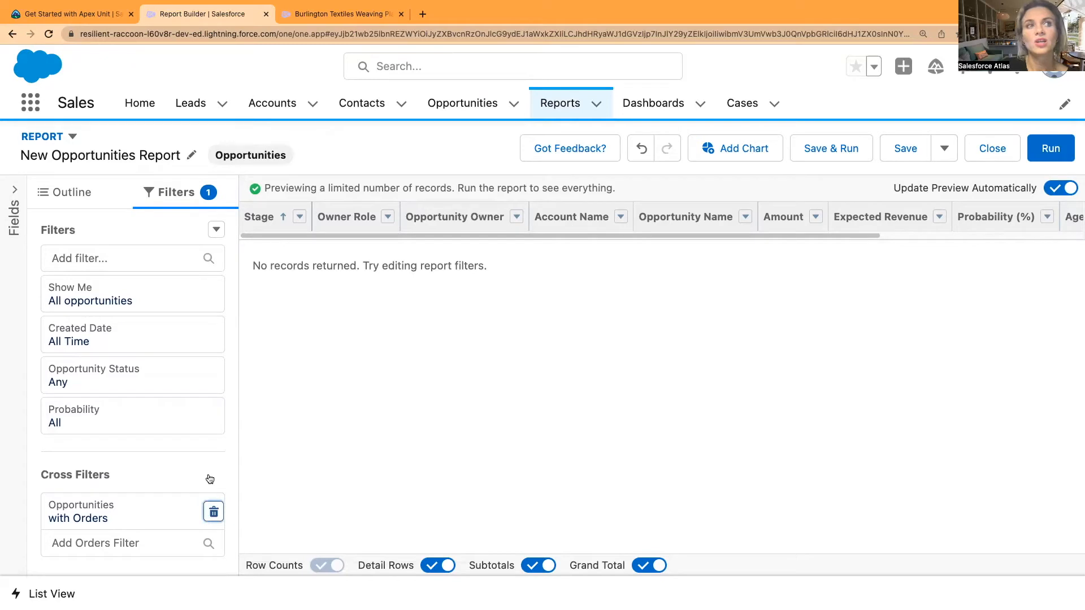
pyautogui.click(216, 510)
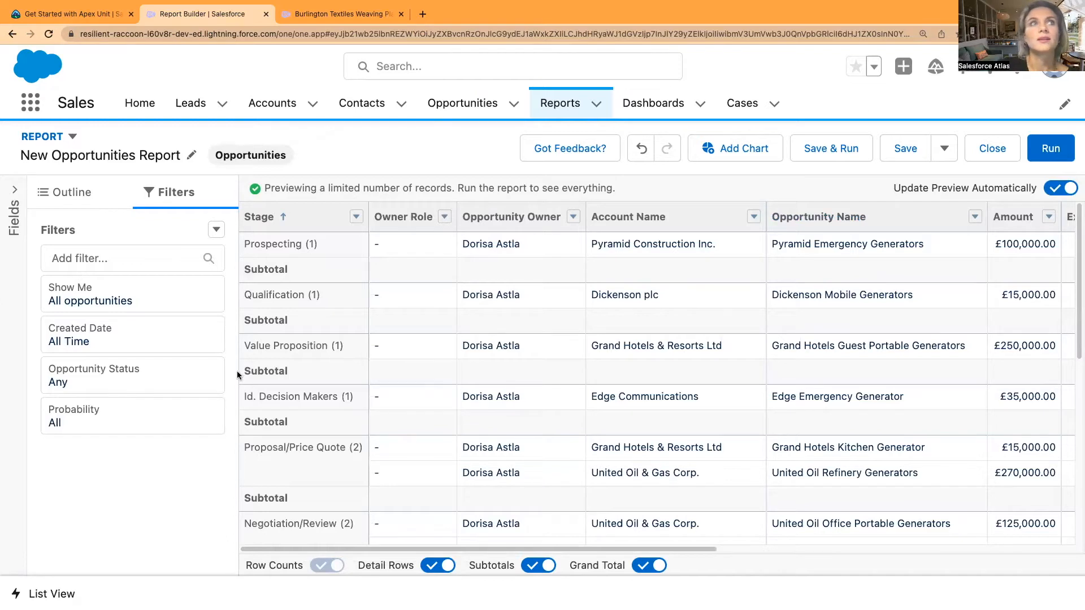
# Step: Start a bucket column on the Amount field with three ranges split at 10000 and 70000
pyautogui.click(67, 192)
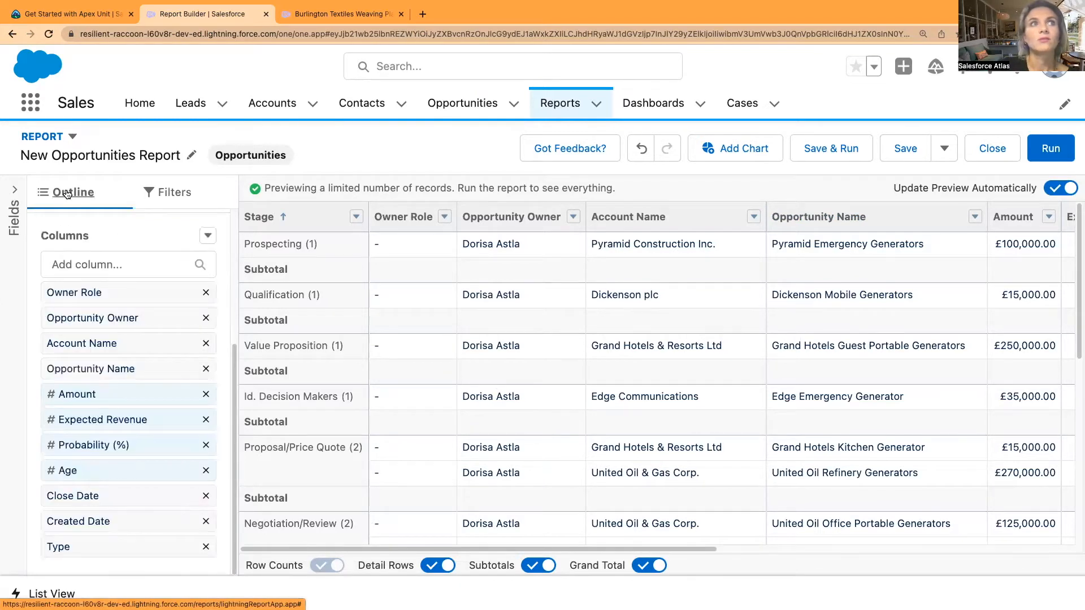
pyautogui.click(209, 236)
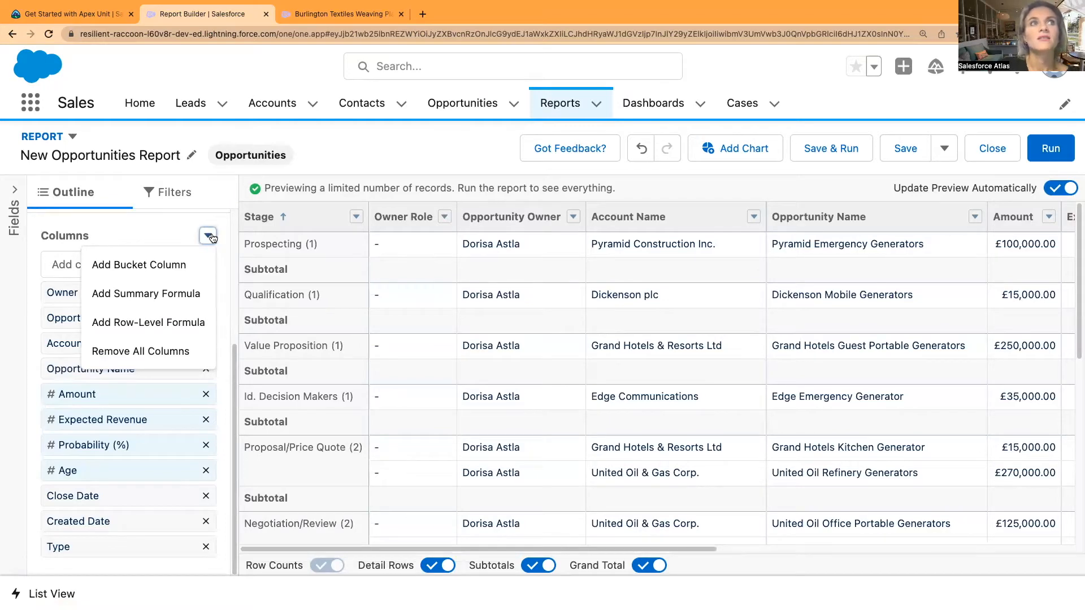
pyautogui.click(155, 273)
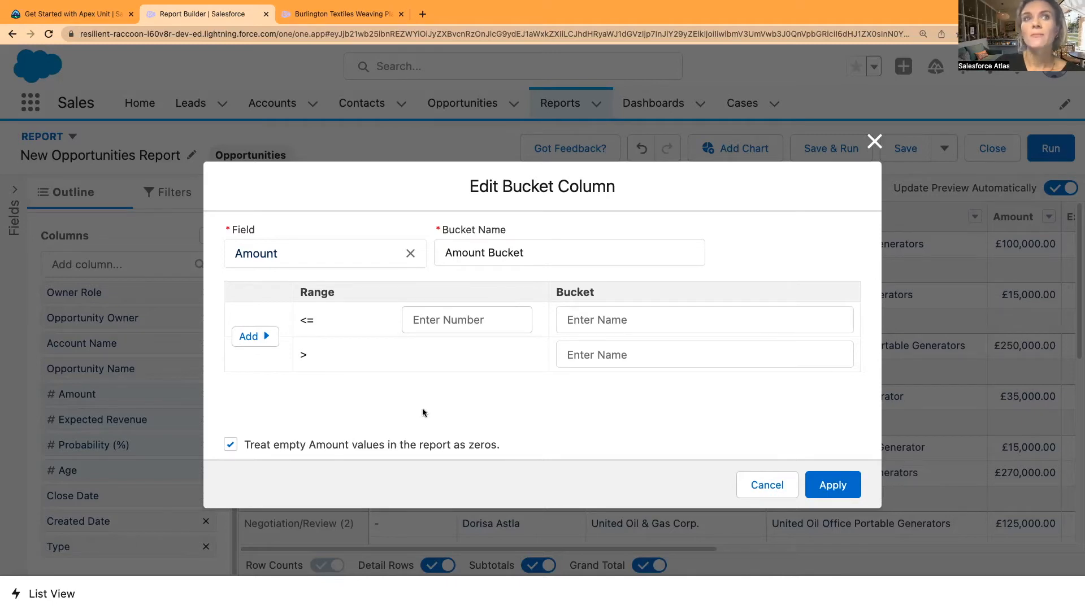
pyautogui.click(459, 320)
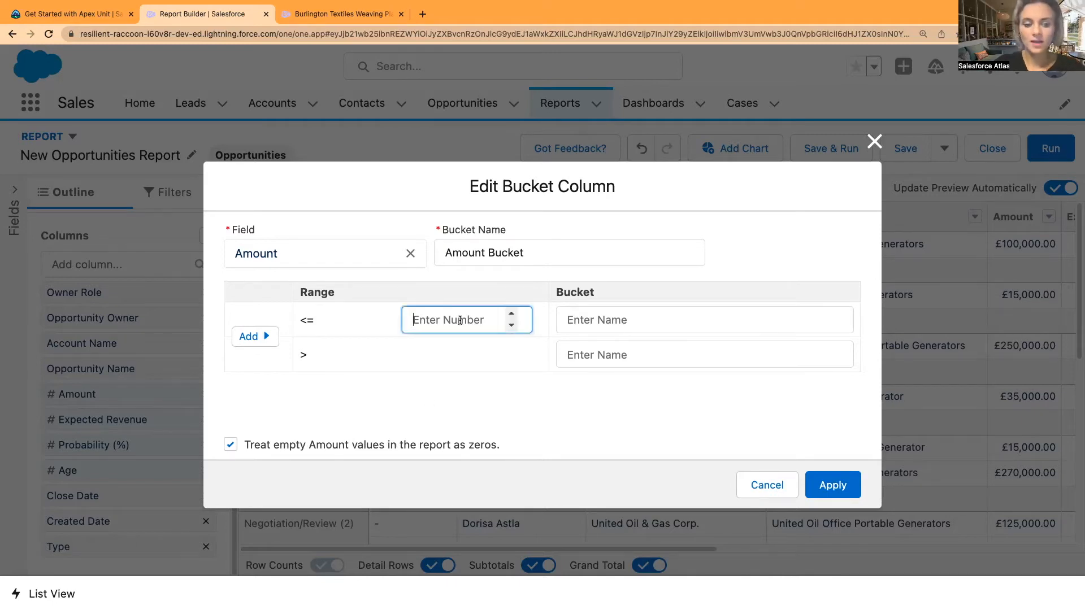
pyautogui.write('10000')
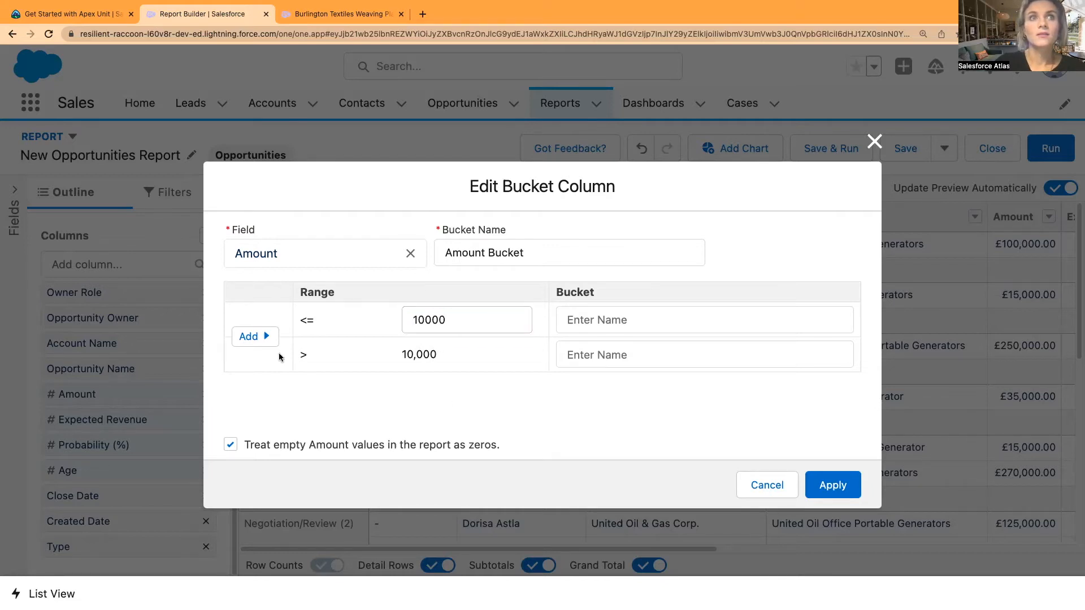
pyautogui.click(257, 337)
pyautogui.click(426, 354)
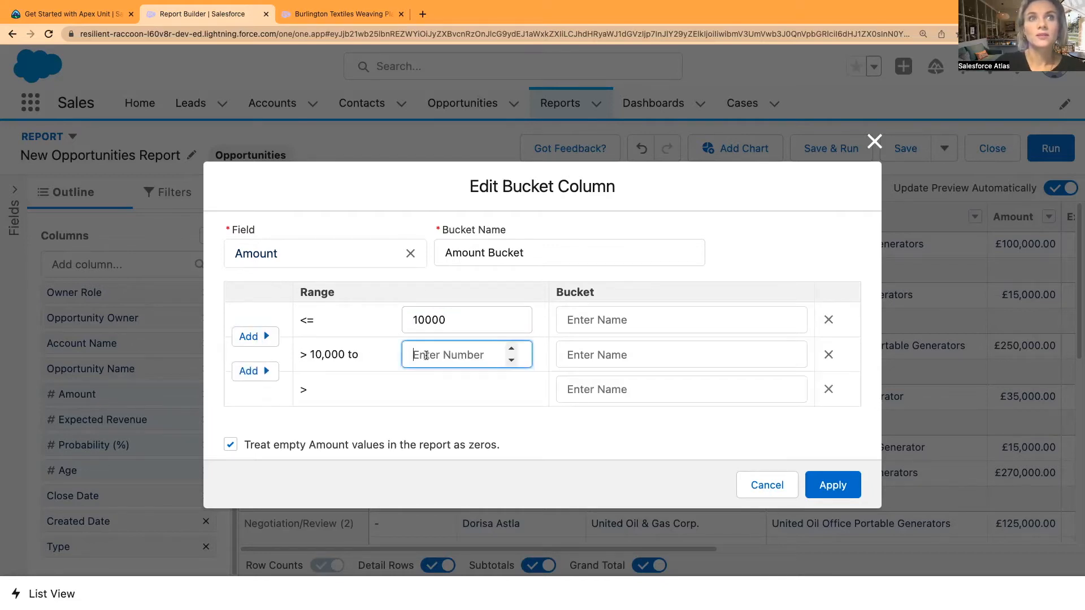
pyautogui.write('70000')
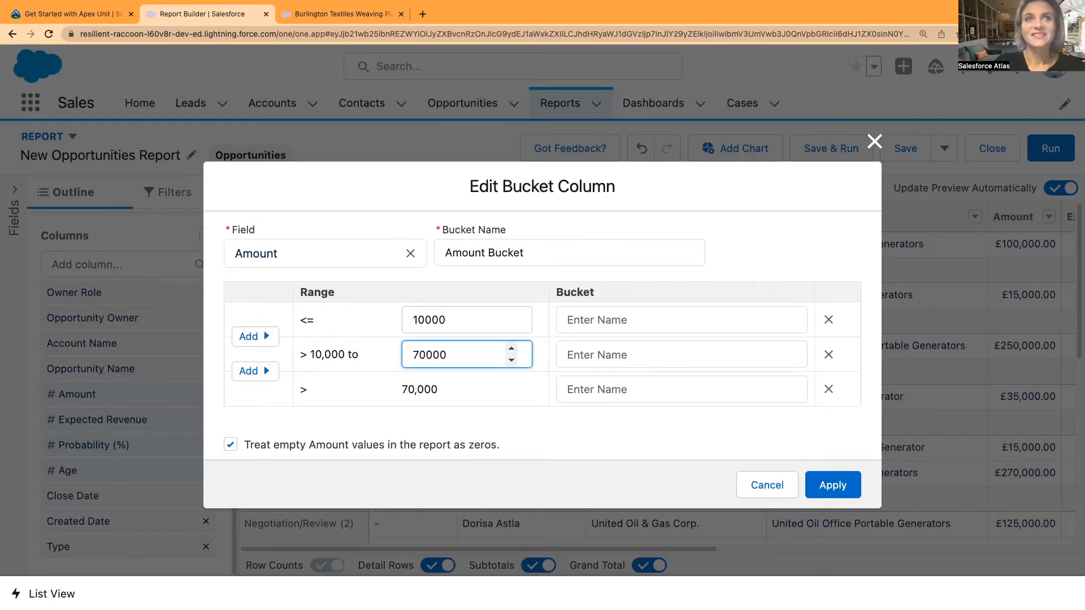
pyautogui.click(387, 422)
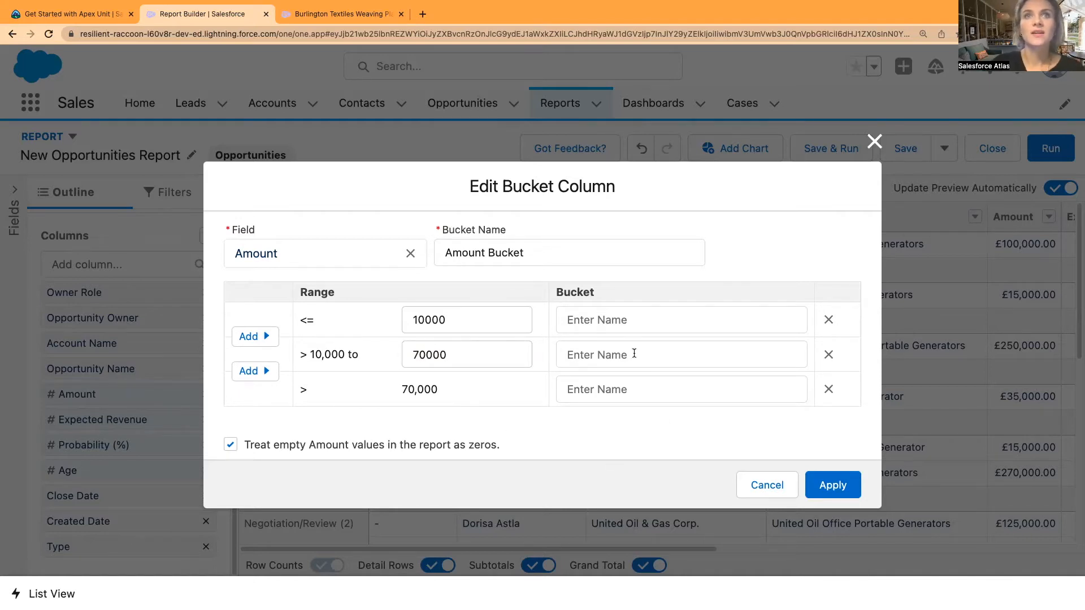
# Step: Name the three Amount ranges Low, Medium and High in ascending order, and apply the bucket column
pyautogui.click(635, 320)
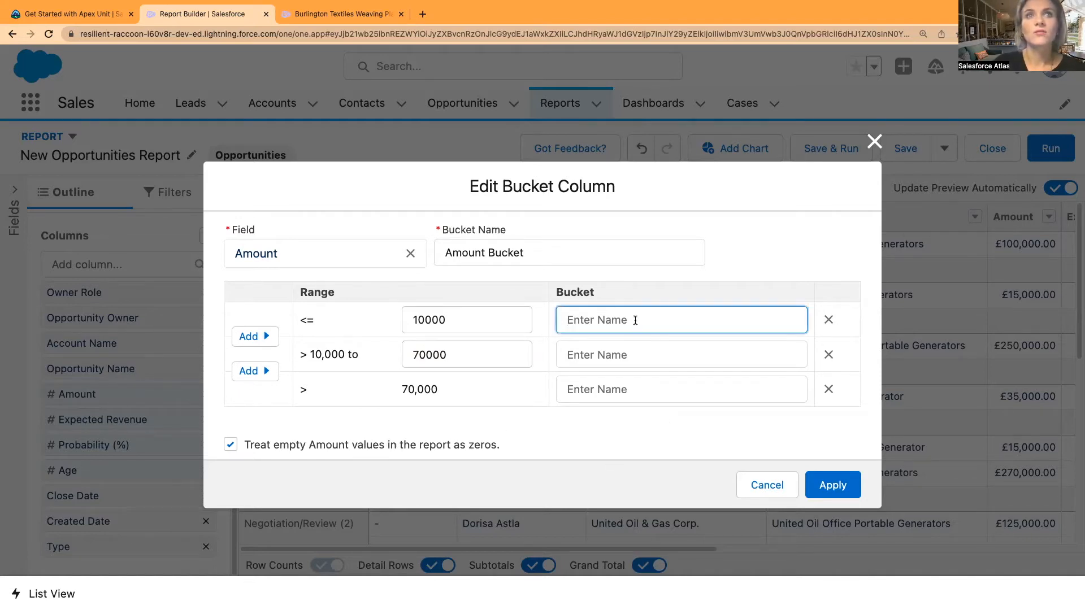
pyautogui.write('Low')
pyautogui.press('Tab')
pyautogui.press('Tab')
pyautogui.click(641, 352)
pyautogui.write('Medium')
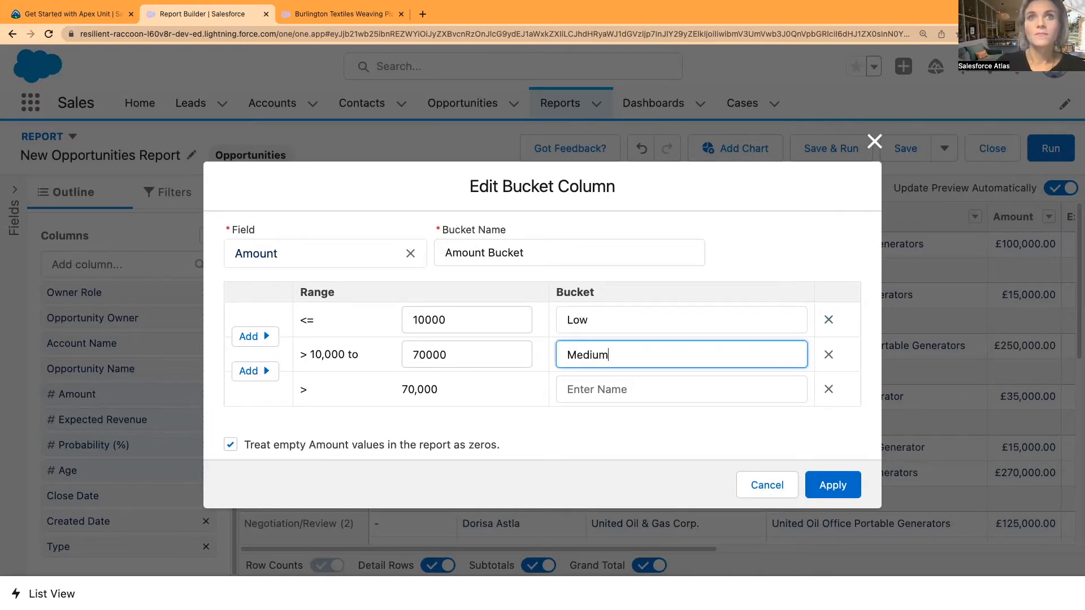
pyautogui.click(624, 394)
pyautogui.write('High')
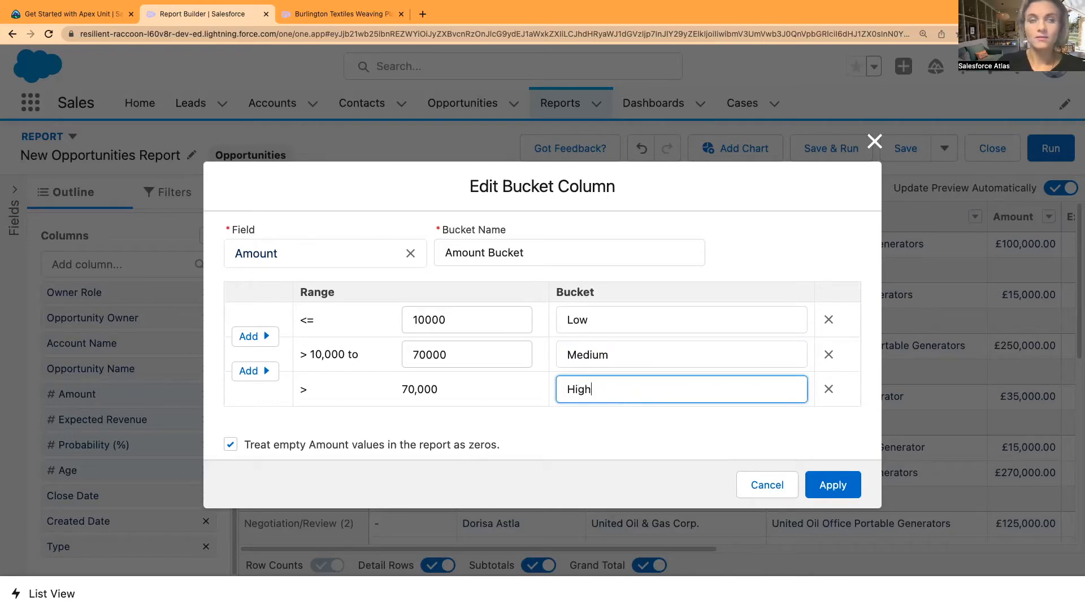
pyautogui.click(839, 488)
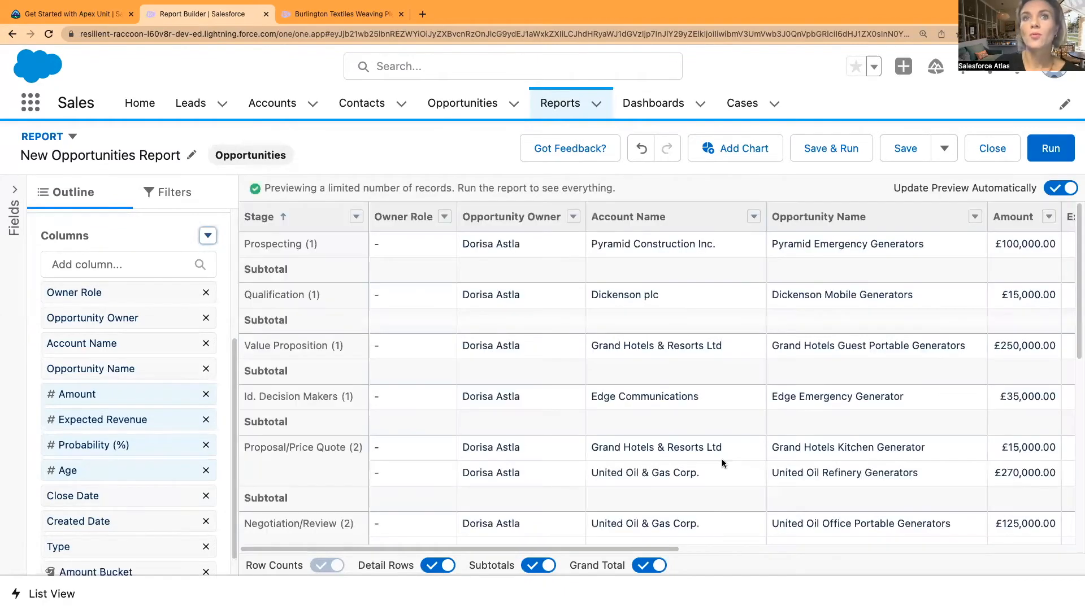
# Step: Group the report rows by Amount Bucket and place that grouping ahead of Stage
pyautogui.moveTo(537, 543); pyautogui.dragTo(955, 548)
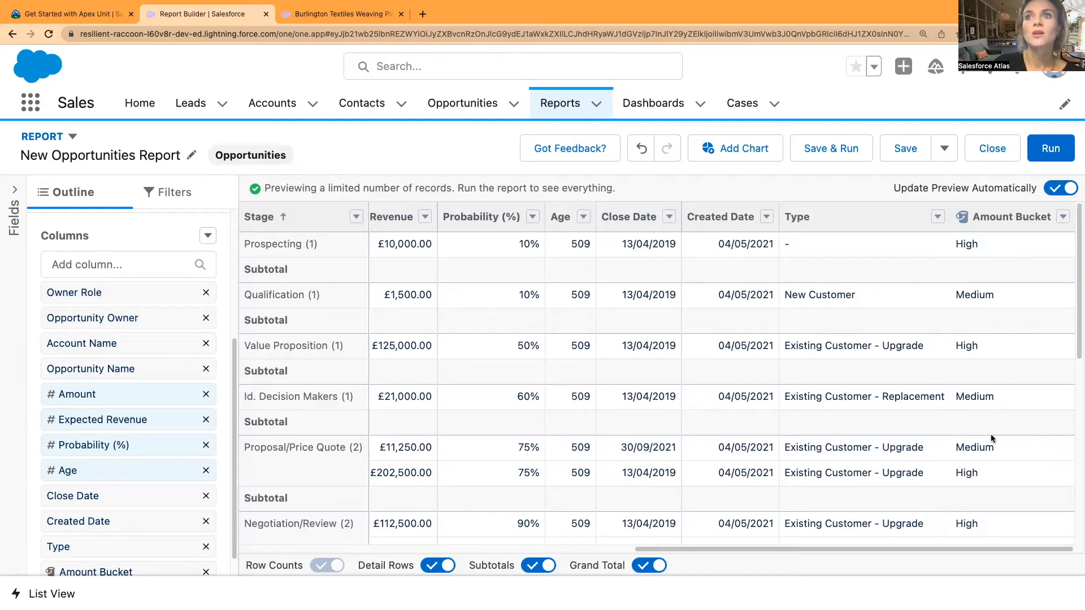
pyautogui.click(1062, 222)
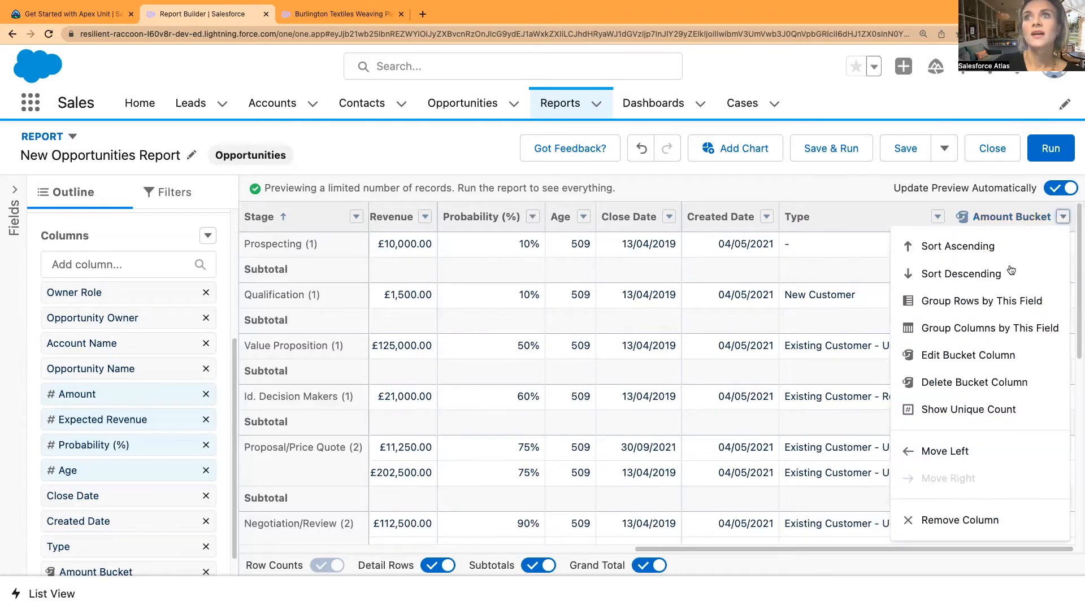
pyautogui.click(960, 303)
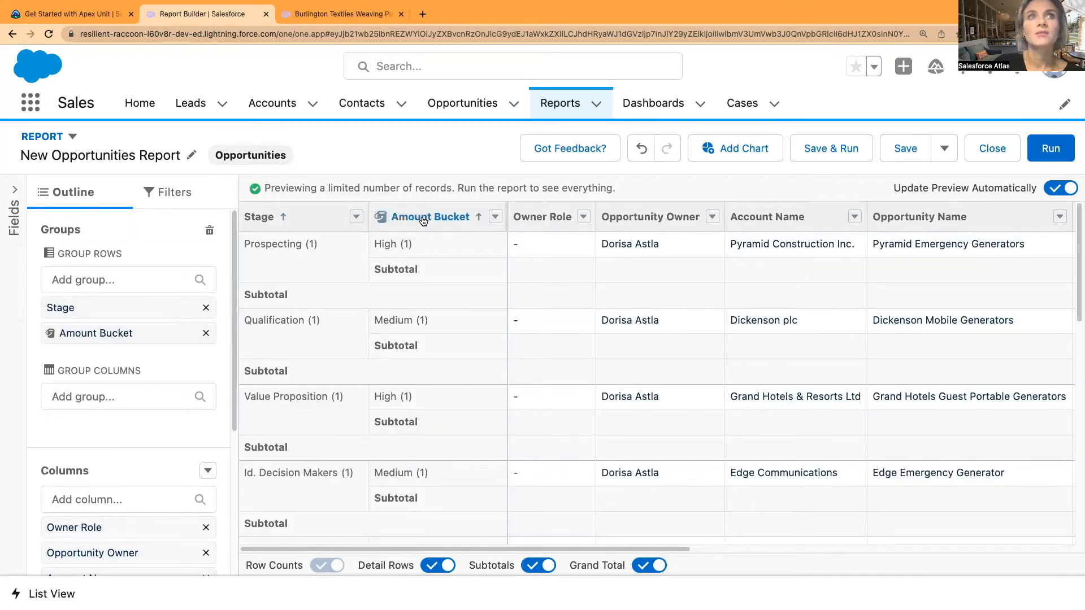
pyautogui.moveTo(423, 220); pyautogui.dragTo(257, 222)
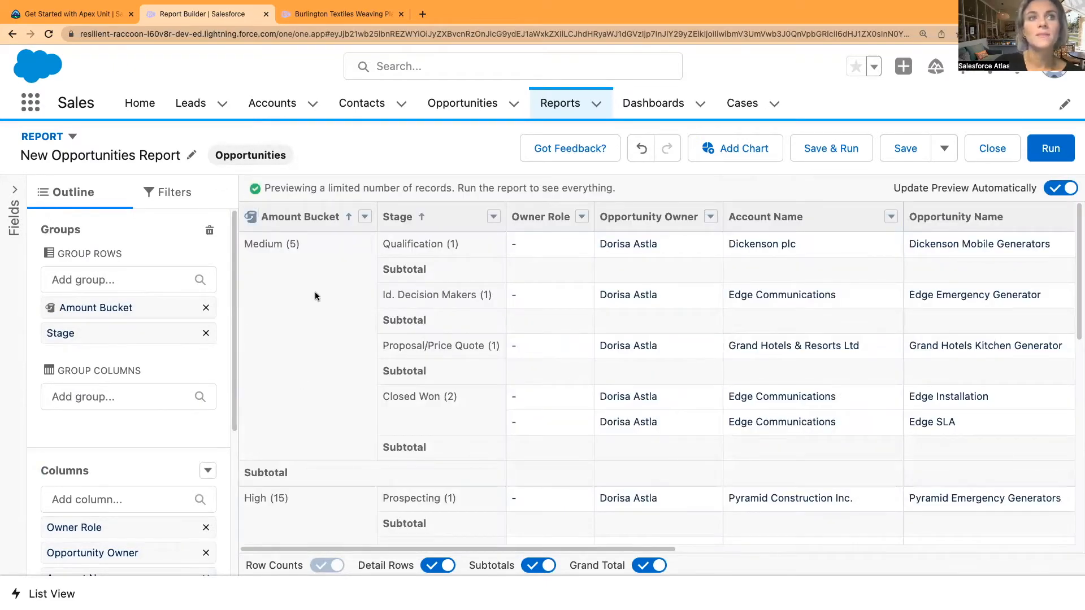
# Step: Look through the grouped records and sort the Amount Bucket groups in descending order
pyautogui.scroll(-10, 344, 396)
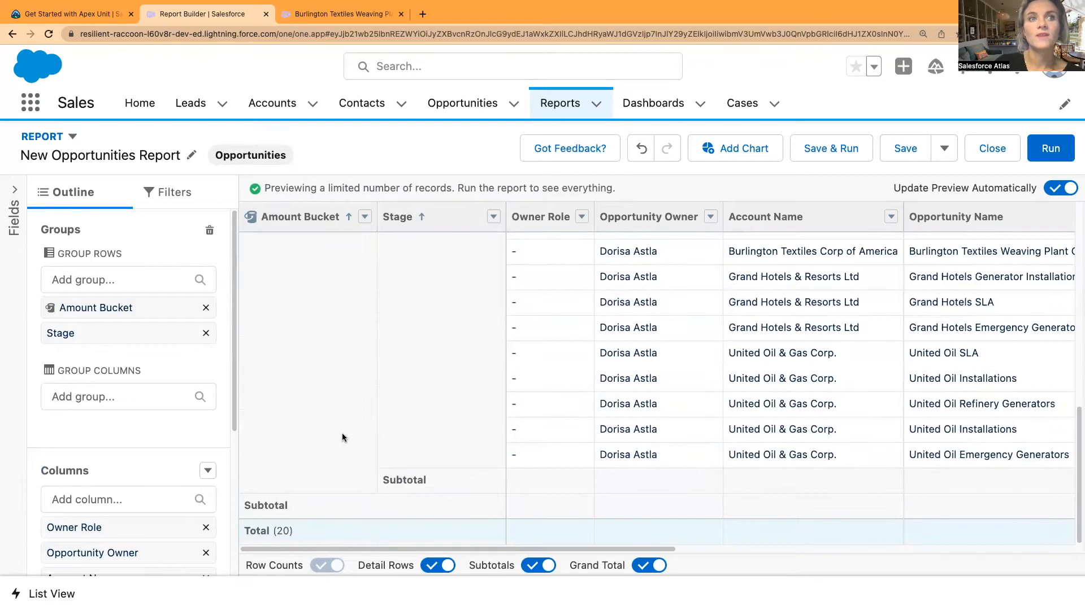
pyautogui.scroll(10, 342, 432)
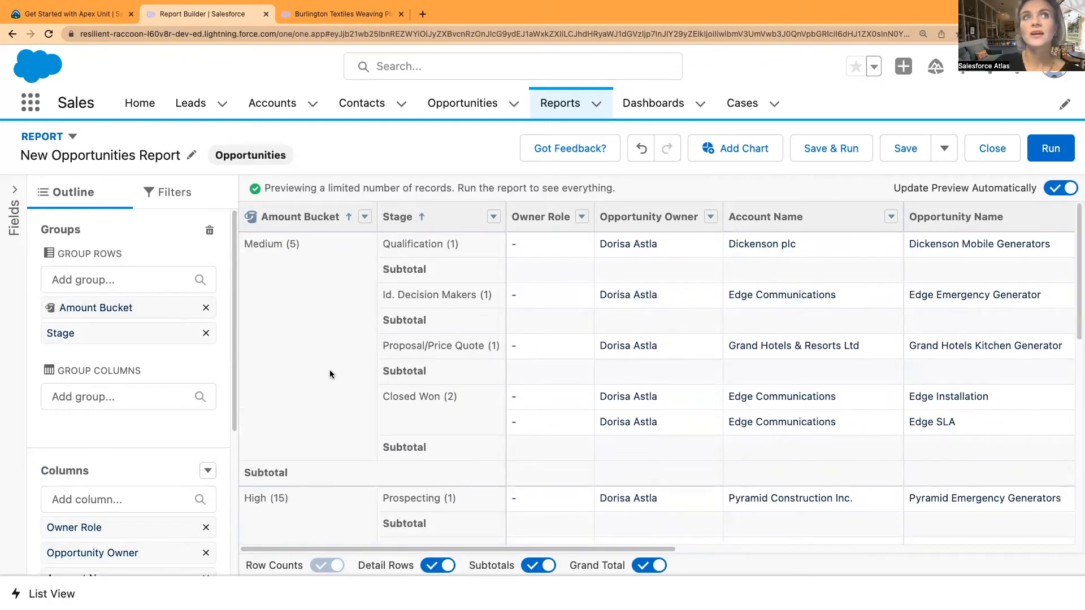
pyautogui.click(306, 226)
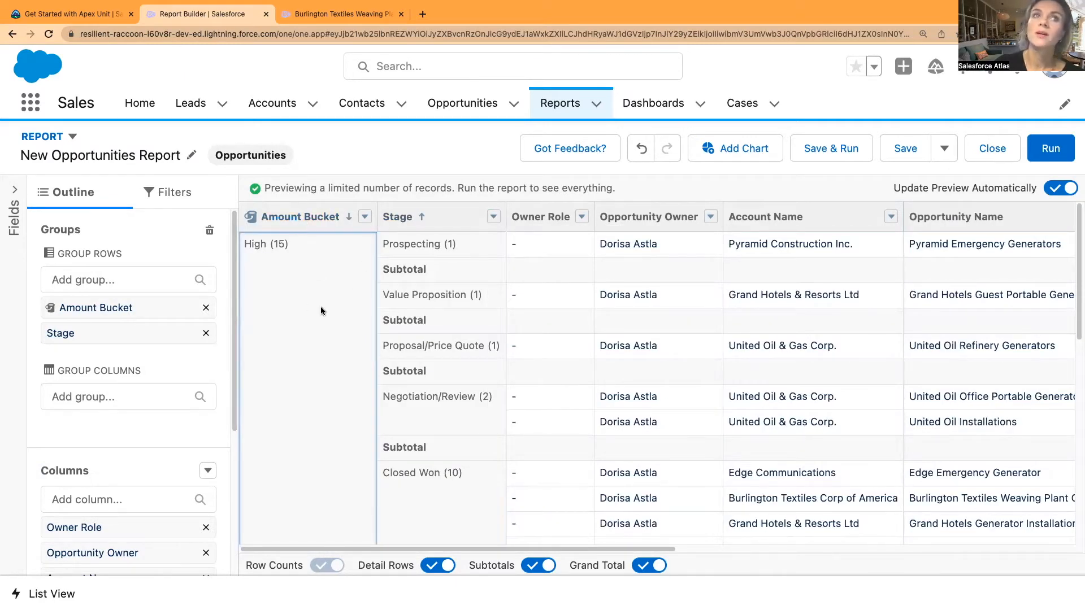
# Step: Convert the Stage row group into a detail column, and group the report columns by Stage
pyautogui.click(493, 216)
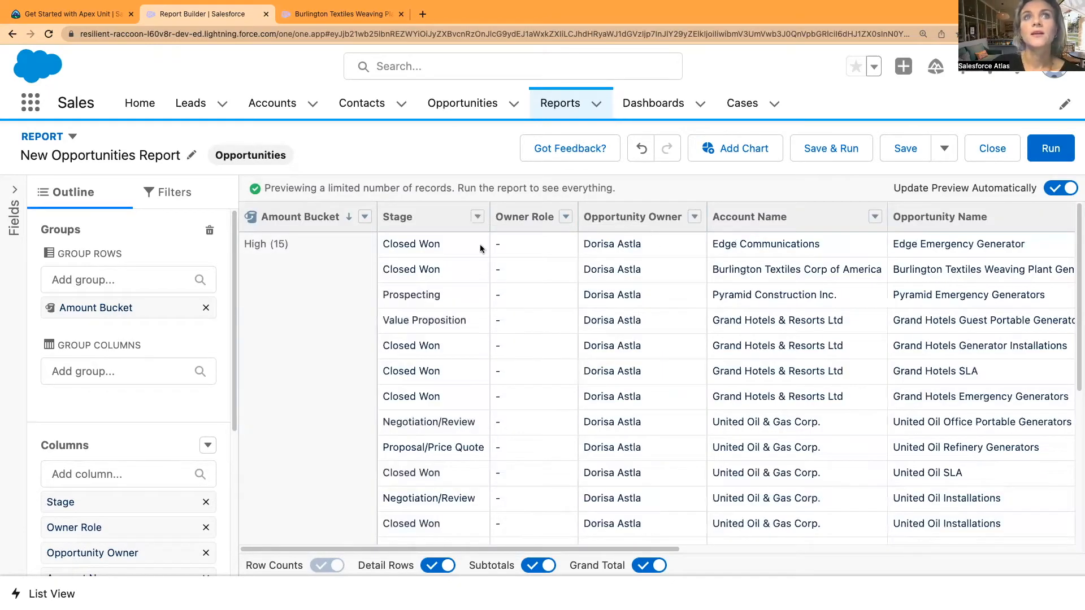
pyautogui.click(477, 219)
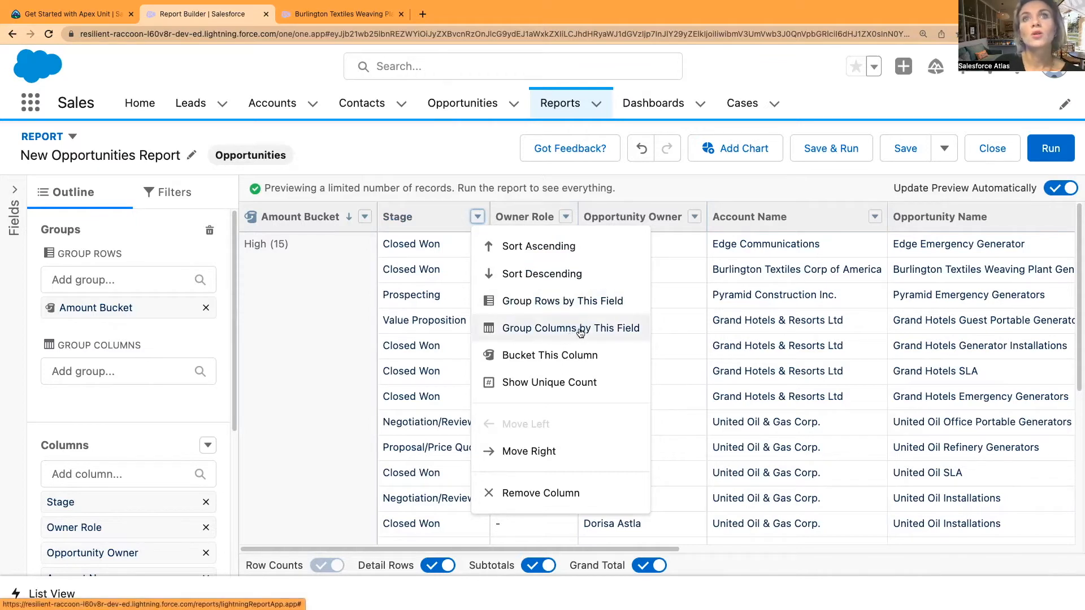
pyautogui.click(528, 331)
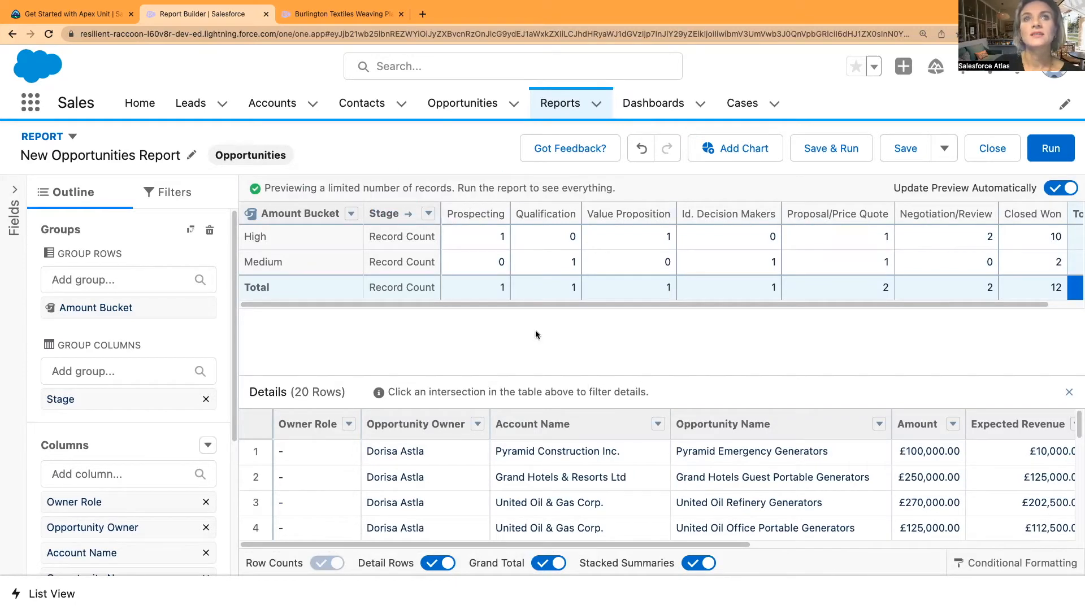
pyautogui.moveTo(530, 303)
pyautogui.mouseDown()
pyautogui.moveTo(645, 304)
pyautogui.moveTo(514, 305)
pyautogui.mouseUp()
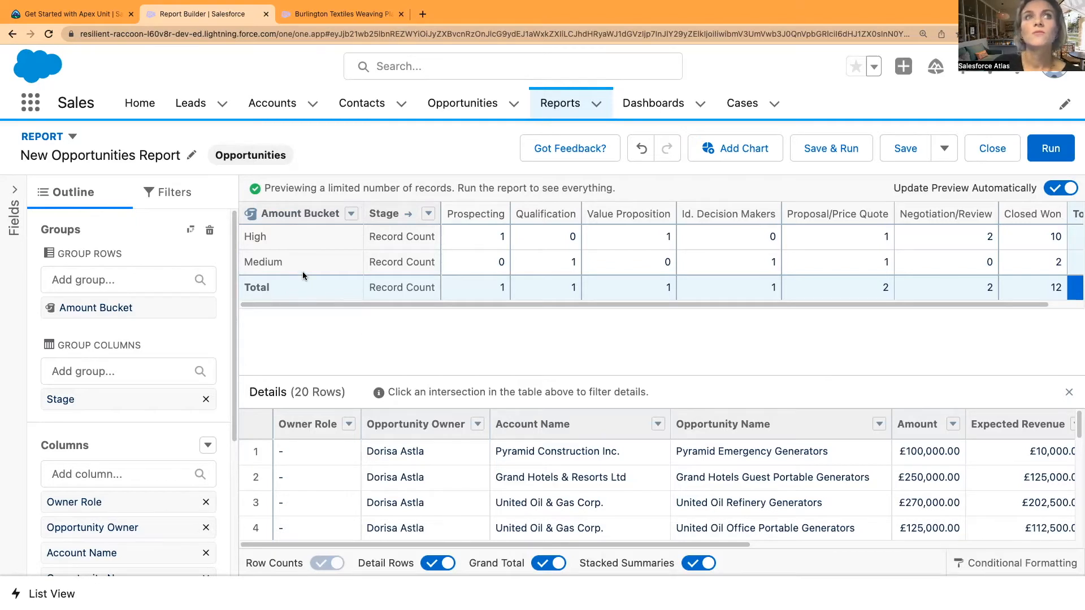
# Step: Turn the Stage and Amount Bucket groupings back into detail columns
pyautogui.click(429, 214)
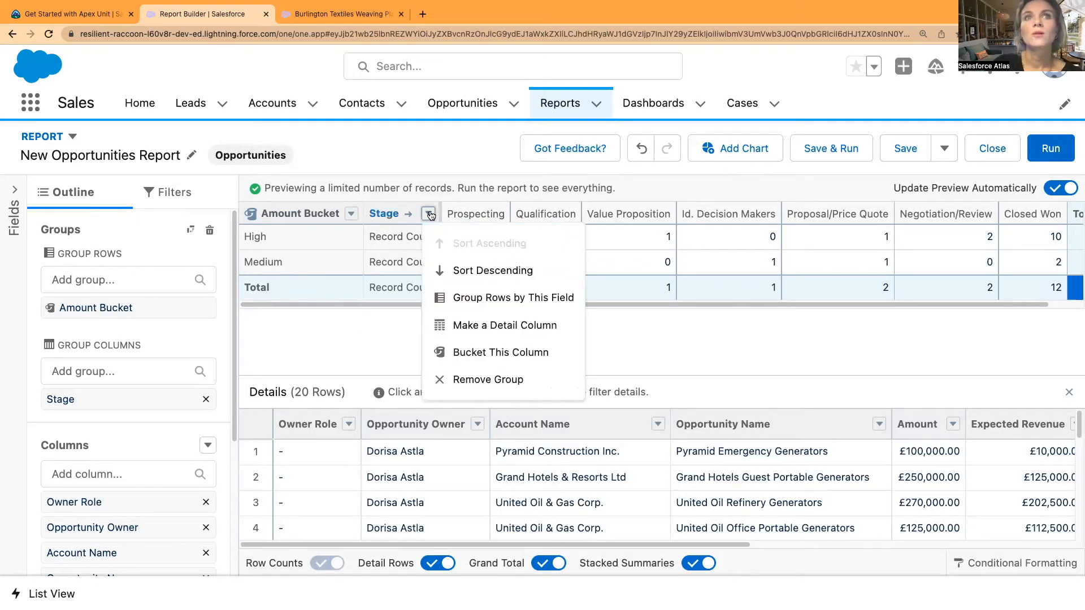
pyautogui.click(500, 325)
pyautogui.click(365, 217)
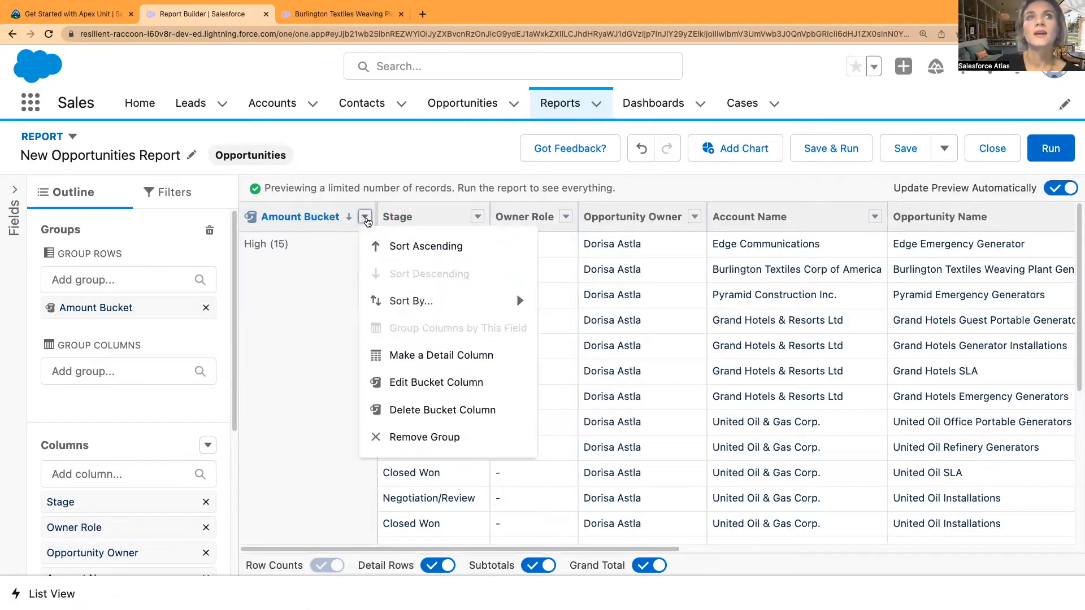
pyautogui.click(428, 356)
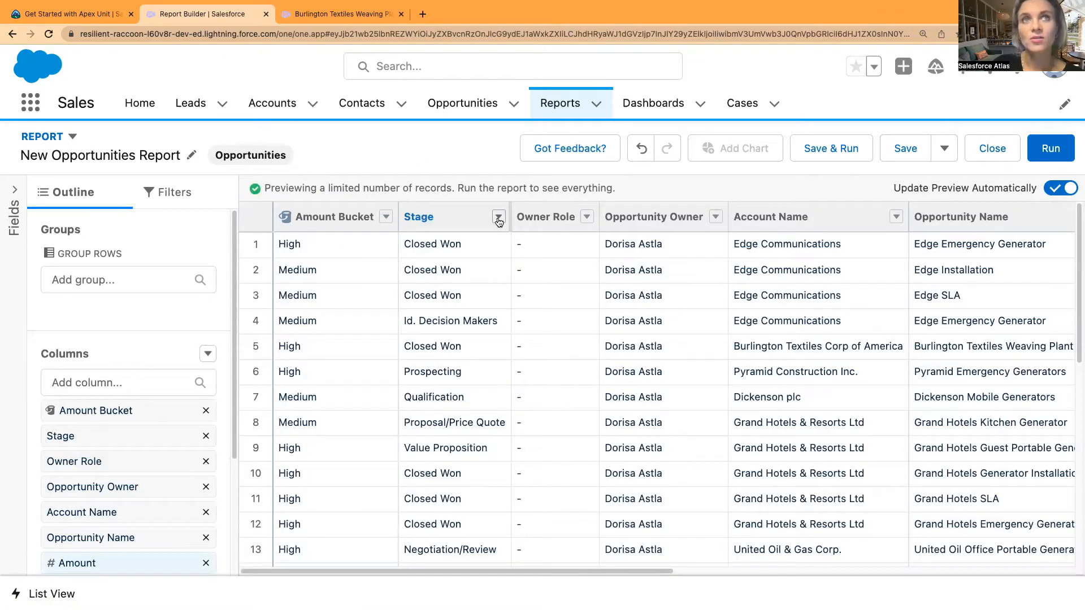
pyautogui.click(498, 218)
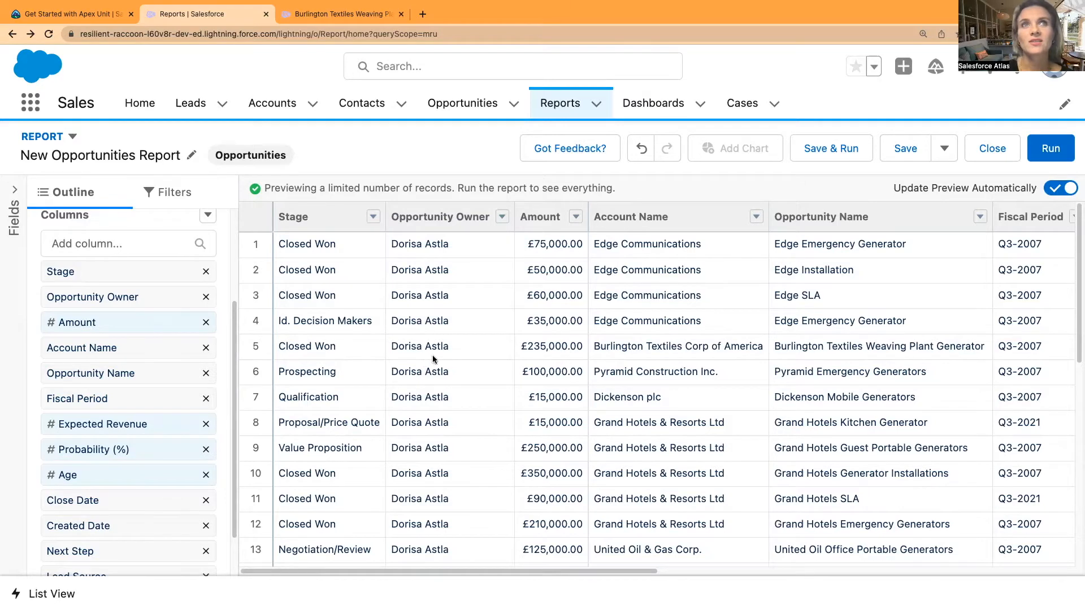
# Step: Sort the opportunities by Amount in ascending order, and review the column options for Amount, Stage and Account Name
pyautogui.click(540, 217)
pyautogui.click(586, 220)
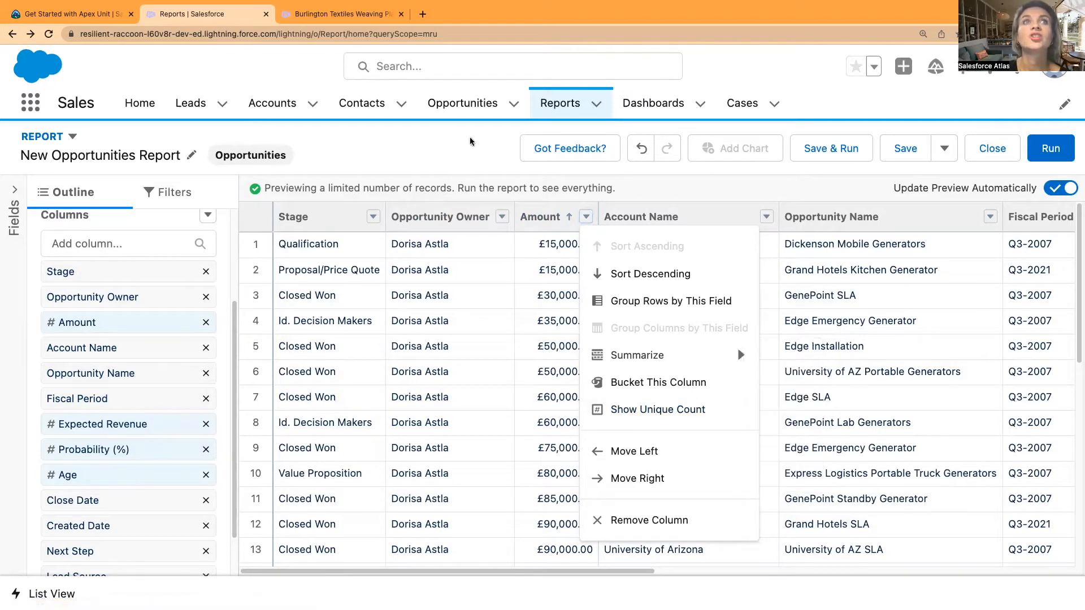
pyautogui.click(373, 217)
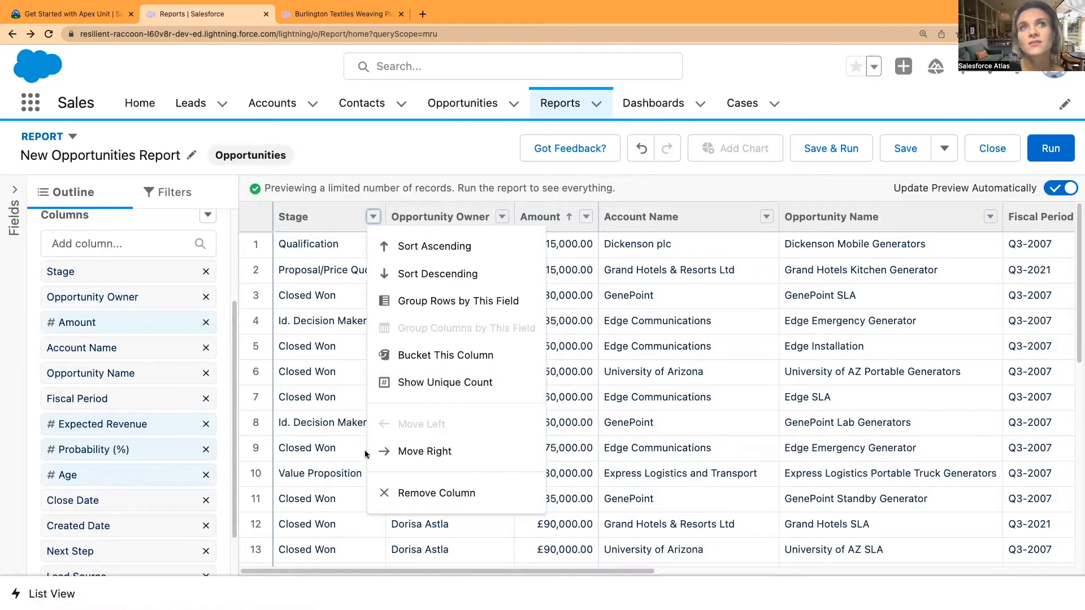
pyautogui.click(430, 144)
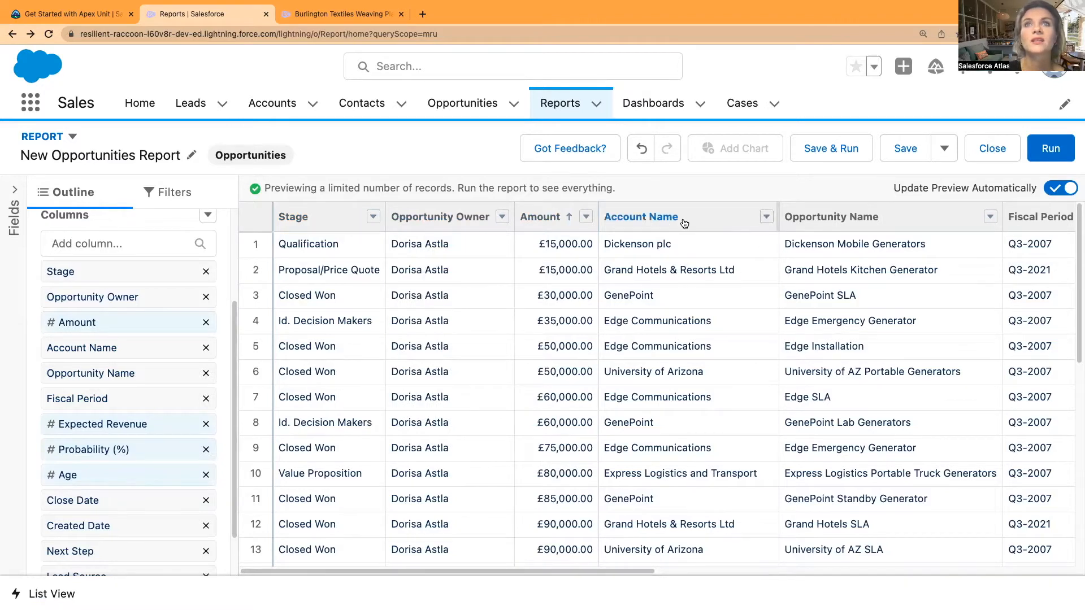
pyautogui.click(766, 218)
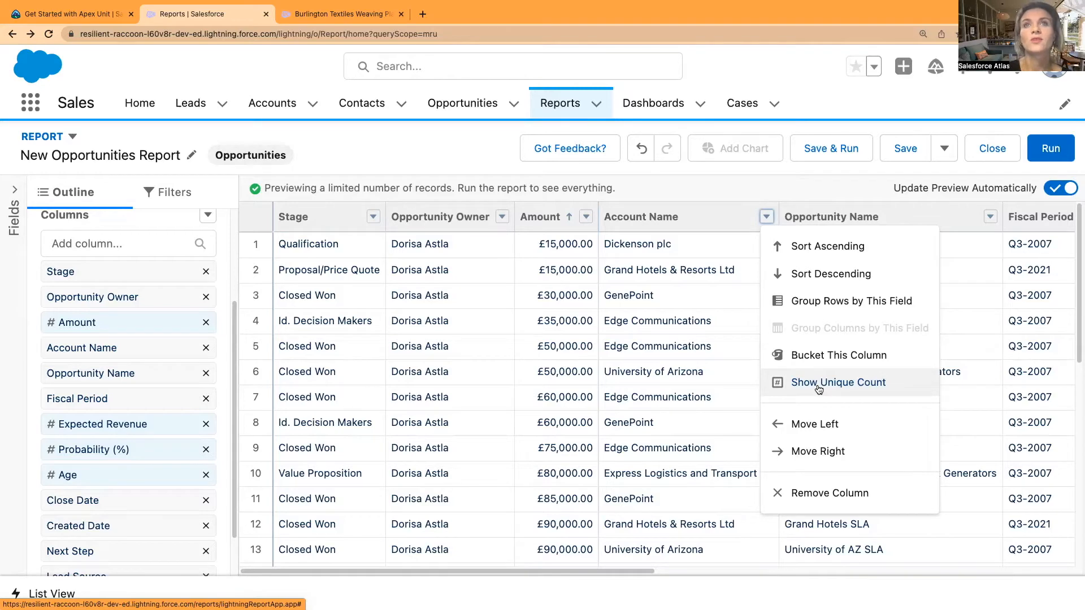
pyautogui.click(467, 154)
# Step: Move the Account Name column ahead of Amount in the report preview
pyautogui.moveTo(472, 570); pyautogui.dragTo(771, 583)
pyautogui.moveTo(630, 571); pyautogui.dragTo(323, 588)
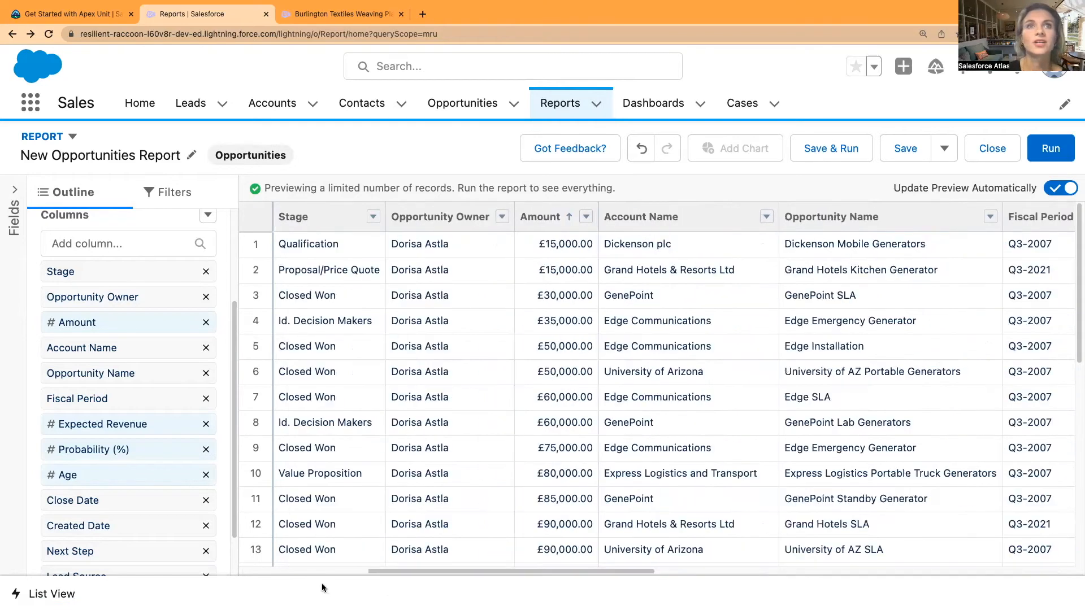
pyautogui.moveTo(704, 220); pyautogui.dragTo(562, 213)
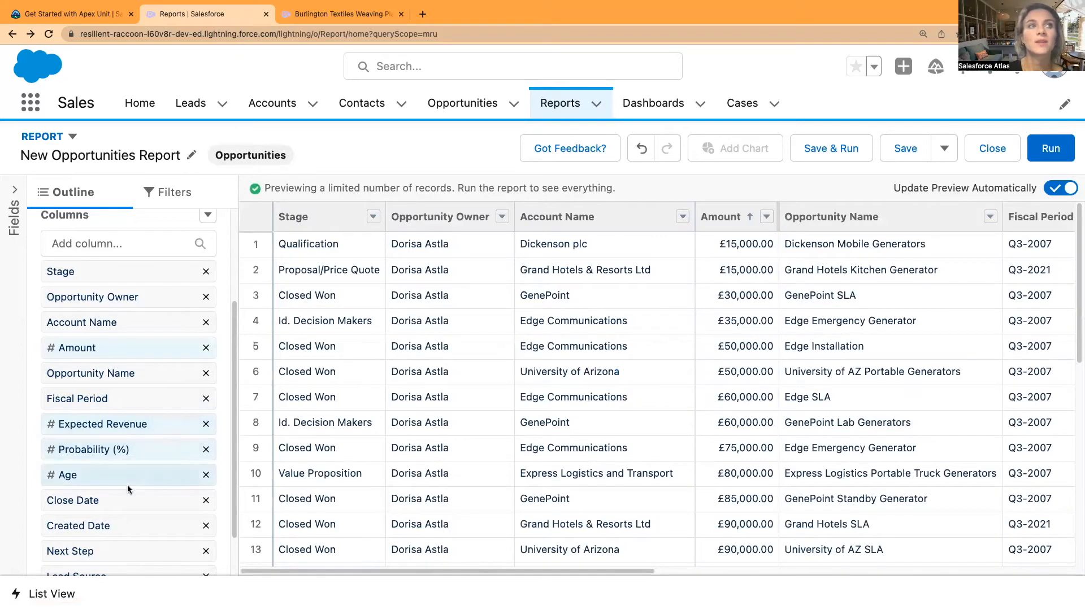
# Step: Remove the Next Step and Fiscal Period columns from the report
pyautogui.scroll(-2, 120, 485)
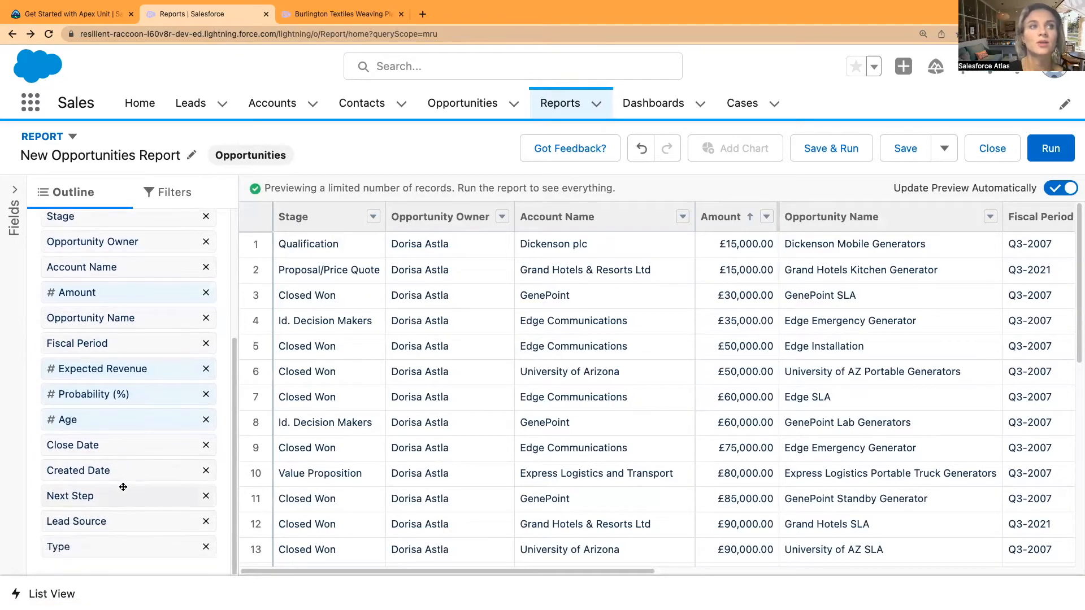
pyautogui.click(206, 493)
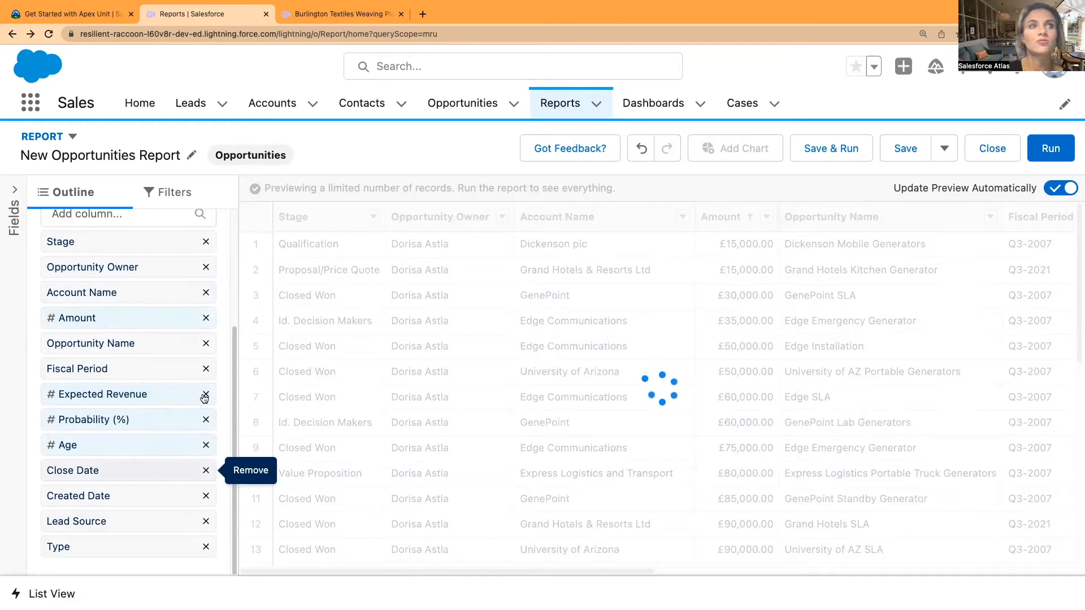
pyautogui.click(206, 372)
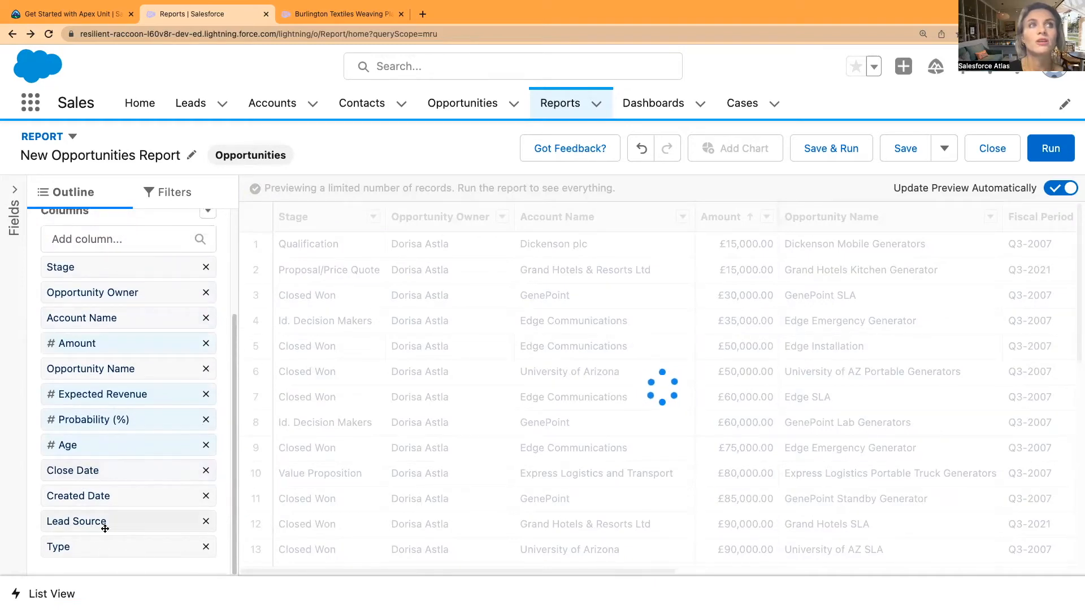
# Step: Move the Type column between Opportunity Owner and Account Name, and look over the reordered columns
pyautogui.moveTo(104, 551); pyautogui.dragTo(86, 255)
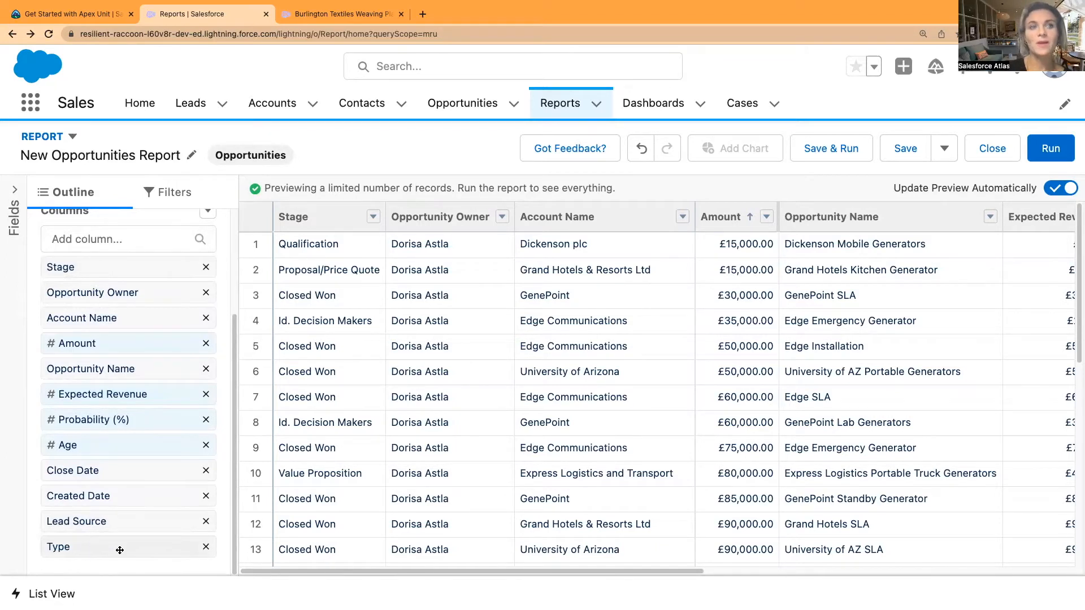
pyautogui.moveTo(112, 545); pyautogui.dragTo(101, 302)
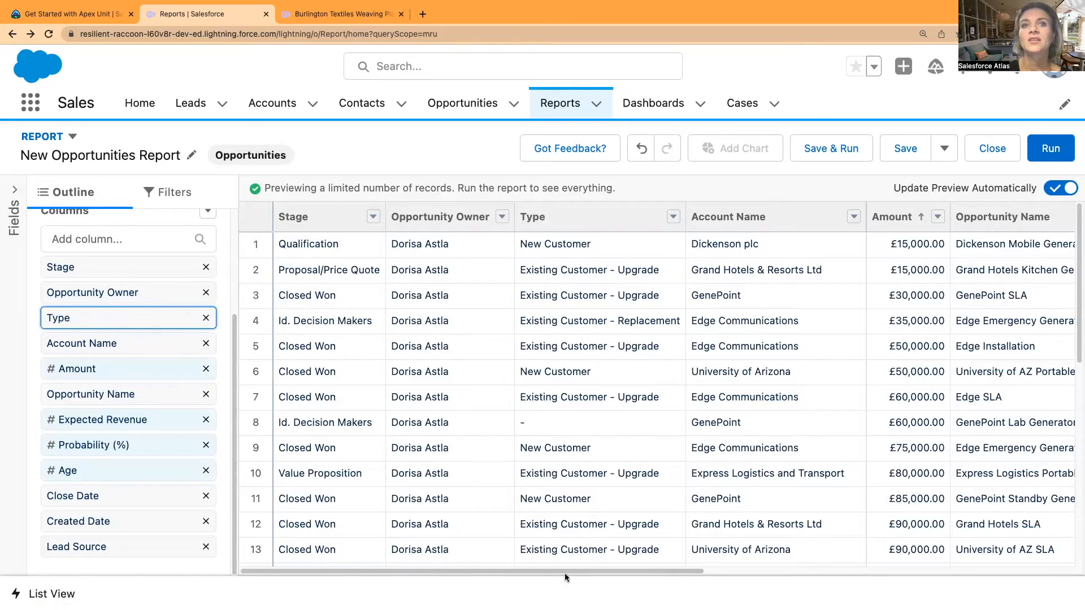
pyautogui.moveTo(564, 568); pyautogui.dragTo(796, 575)
pyautogui.moveTo(661, 586); pyautogui.dragTo(486, 576)
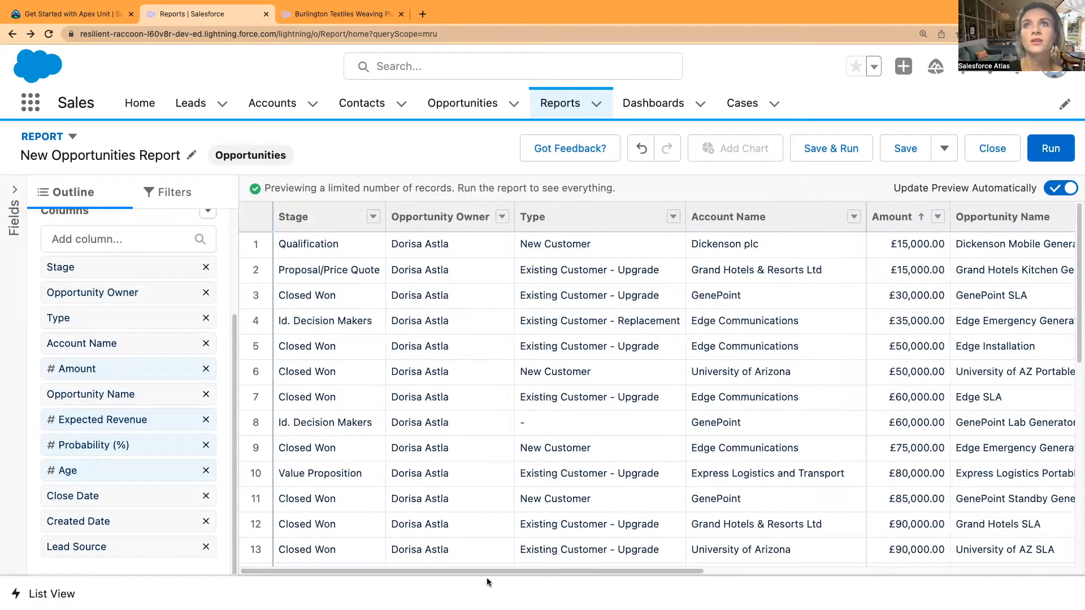
# Step: Save and run the report under the name testOpp in the Private Reports folder
pyautogui.click(945, 150)
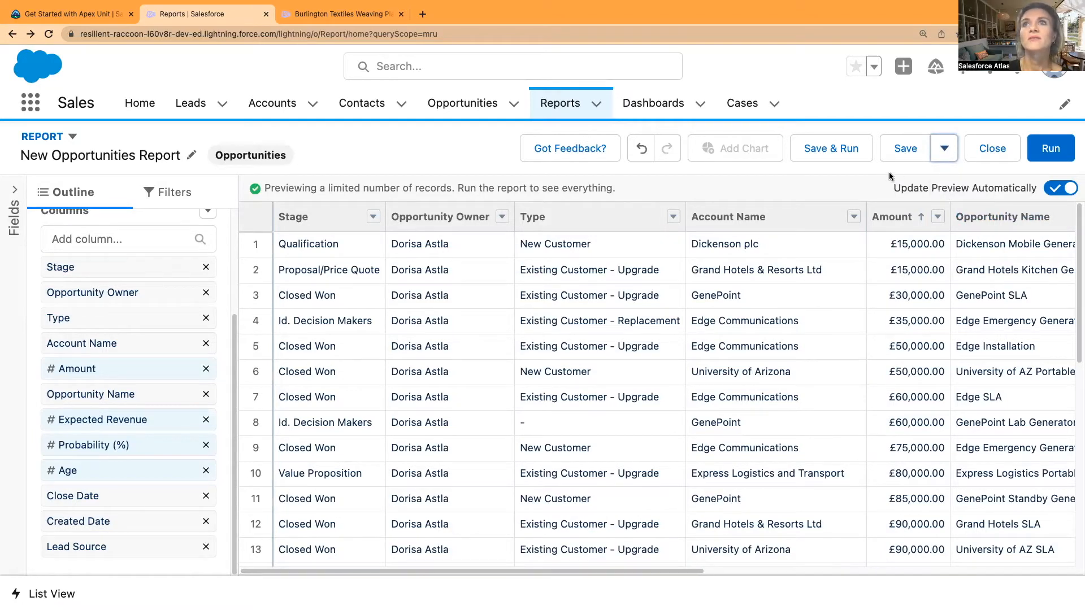
pyautogui.click(825, 149)
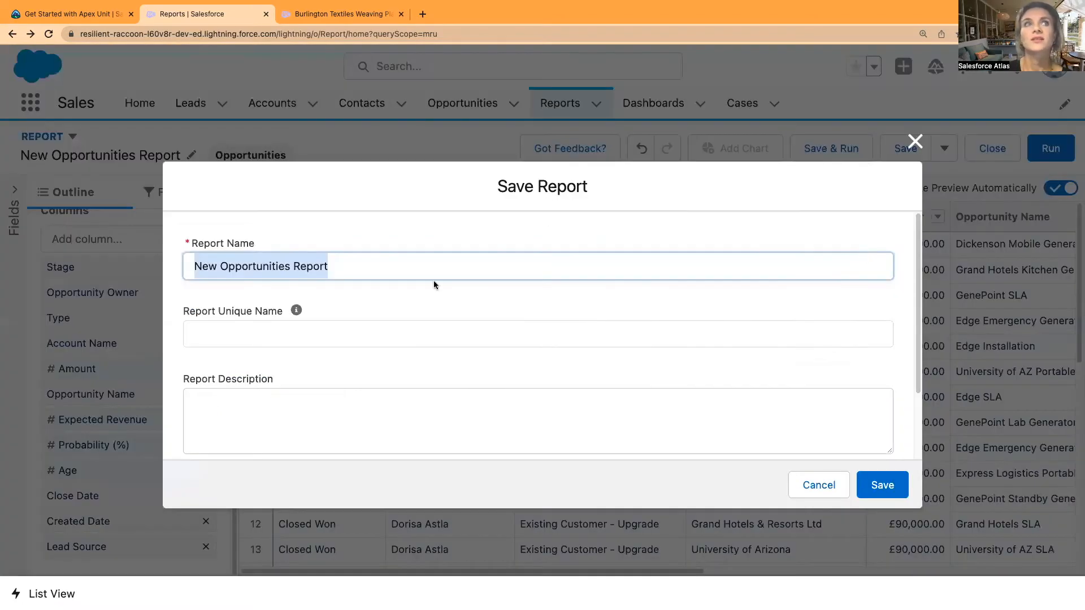
pyautogui.write('testOpp_3RY')
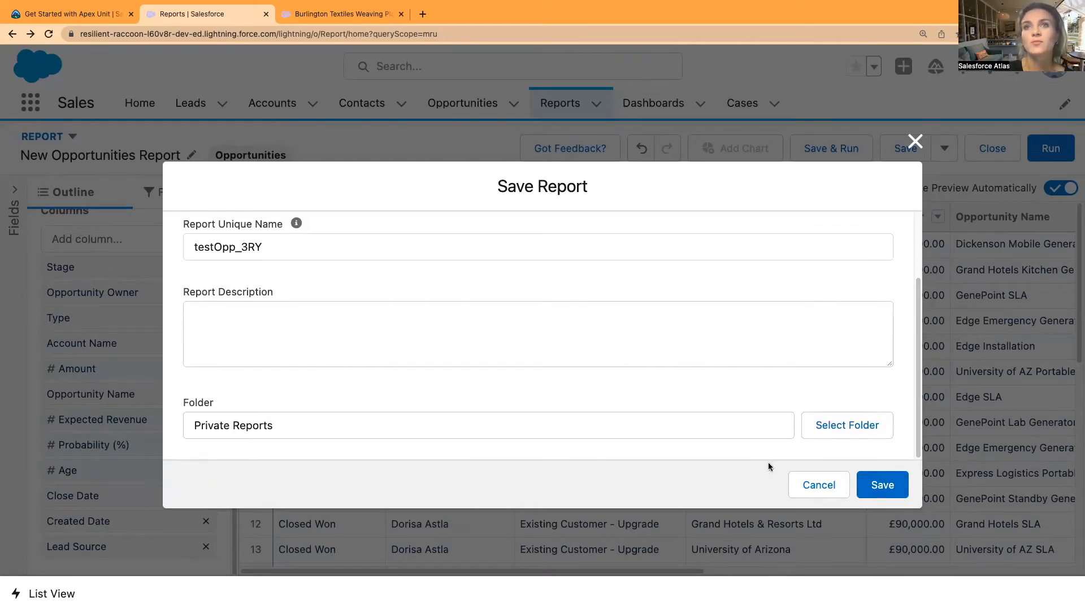
pyautogui.click(883, 486)
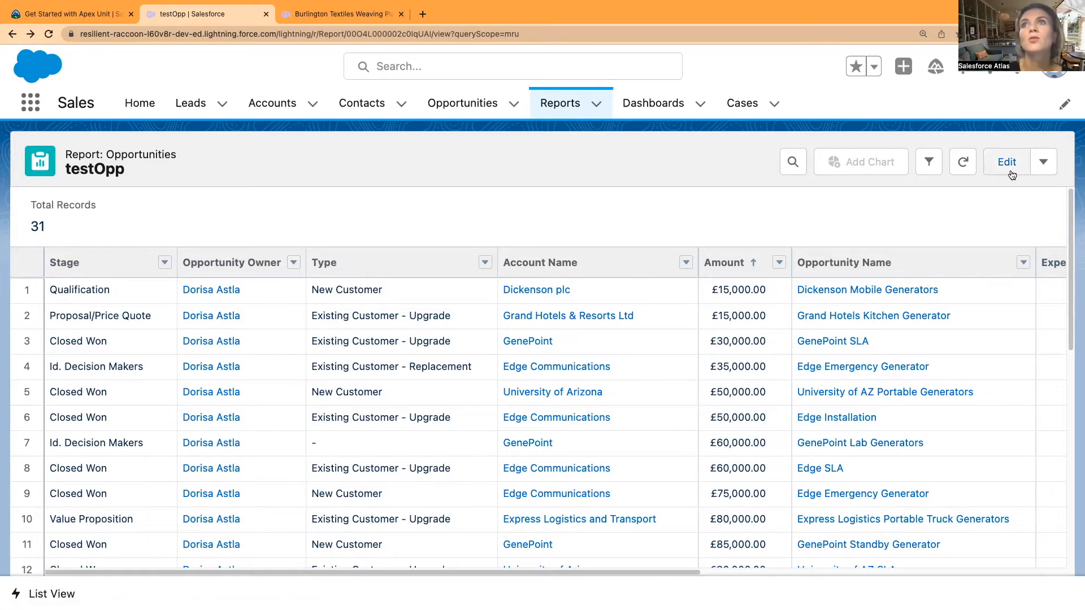
# Step: Review the report's current filters and open the report for editing with its filters shown
pyautogui.click(928, 162)
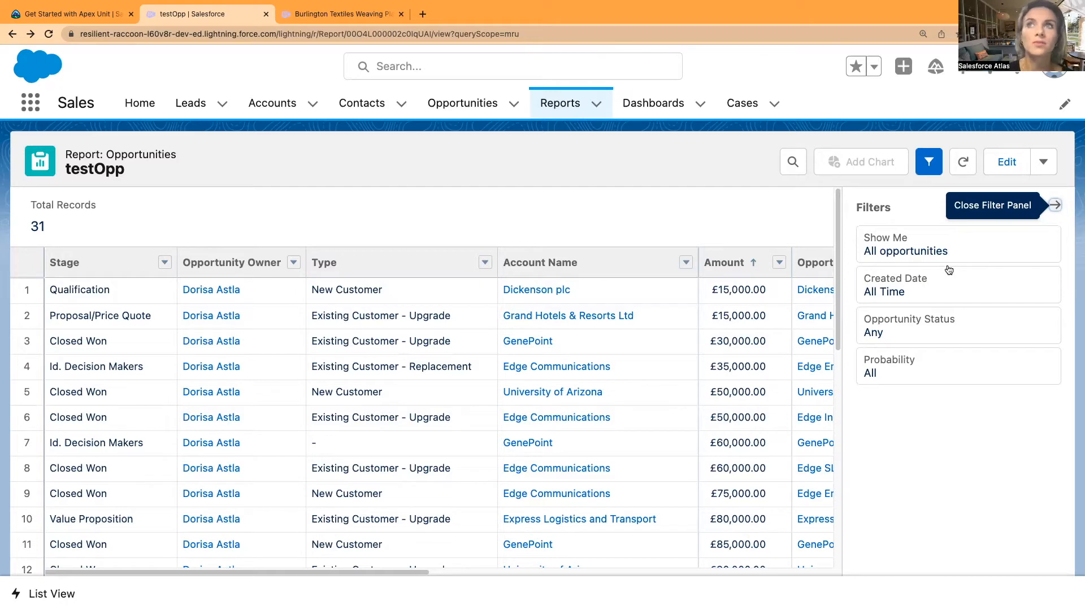
pyautogui.click(928, 162)
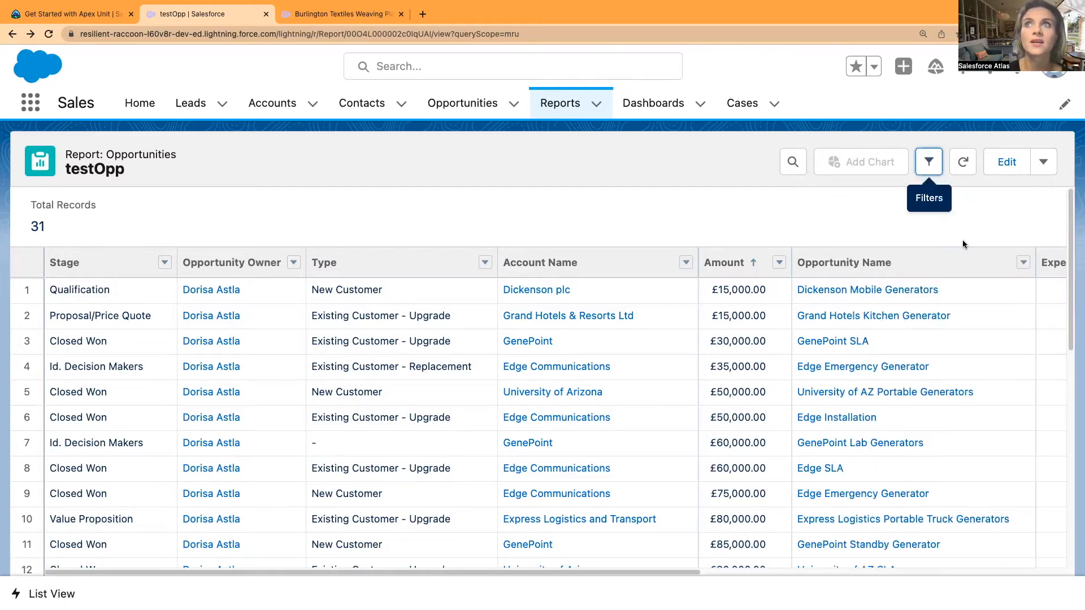
pyautogui.click(1005, 164)
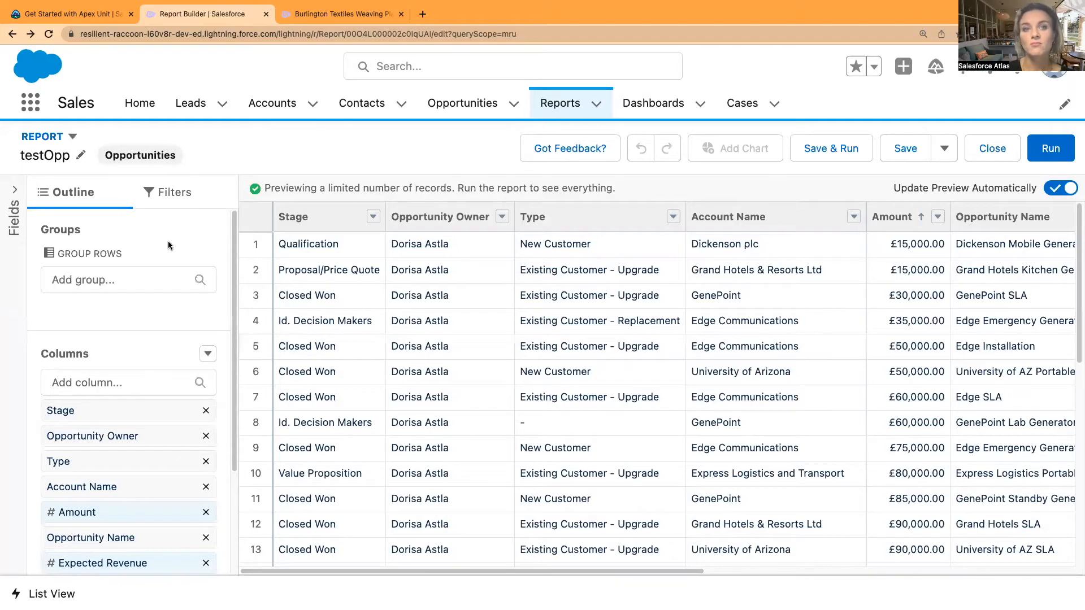
pyautogui.click(173, 193)
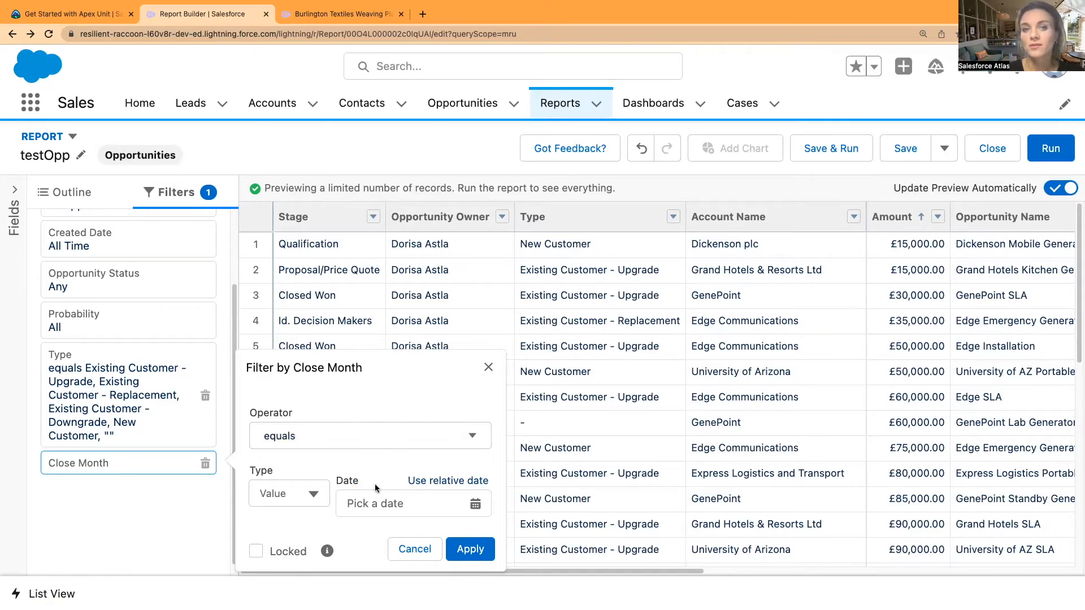
# Step: Try to set the Close Month filter to less than 25/09/2021
pyautogui.click(364, 445)
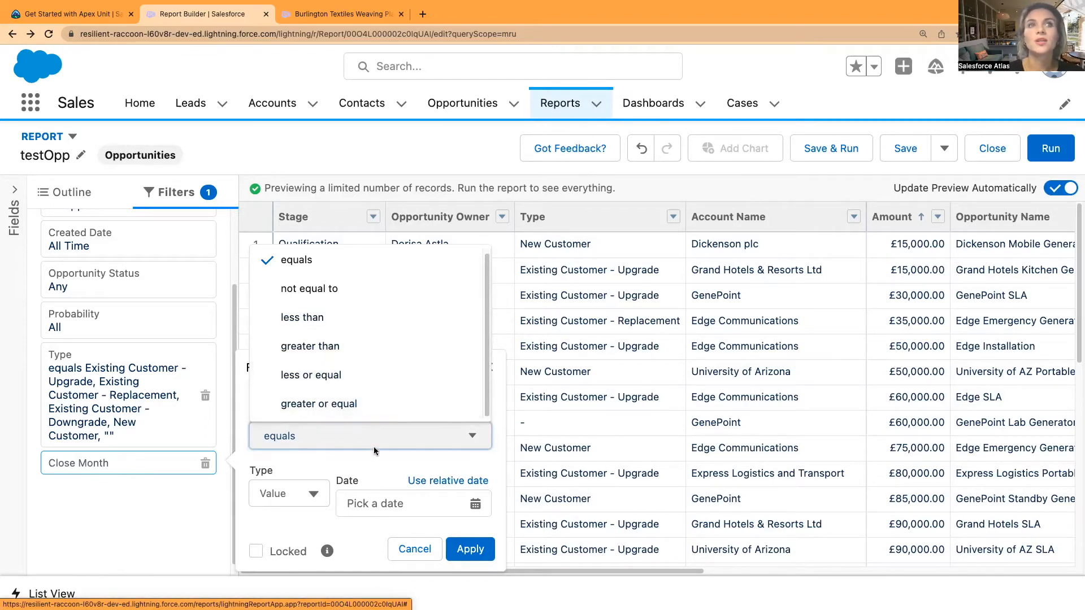
pyautogui.click(326, 347)
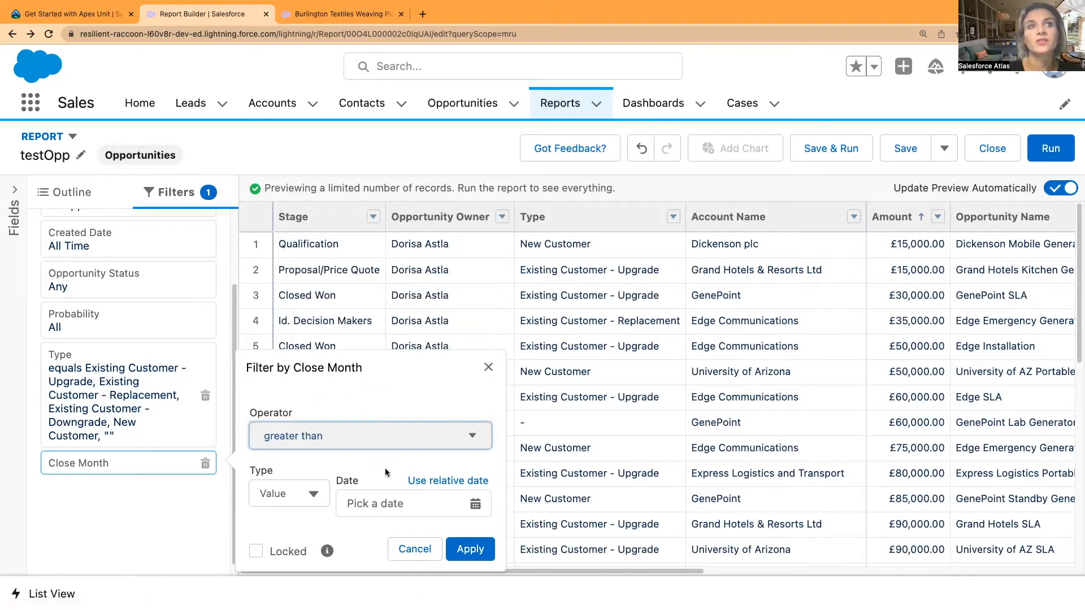
pyautogui.click(356, 435)
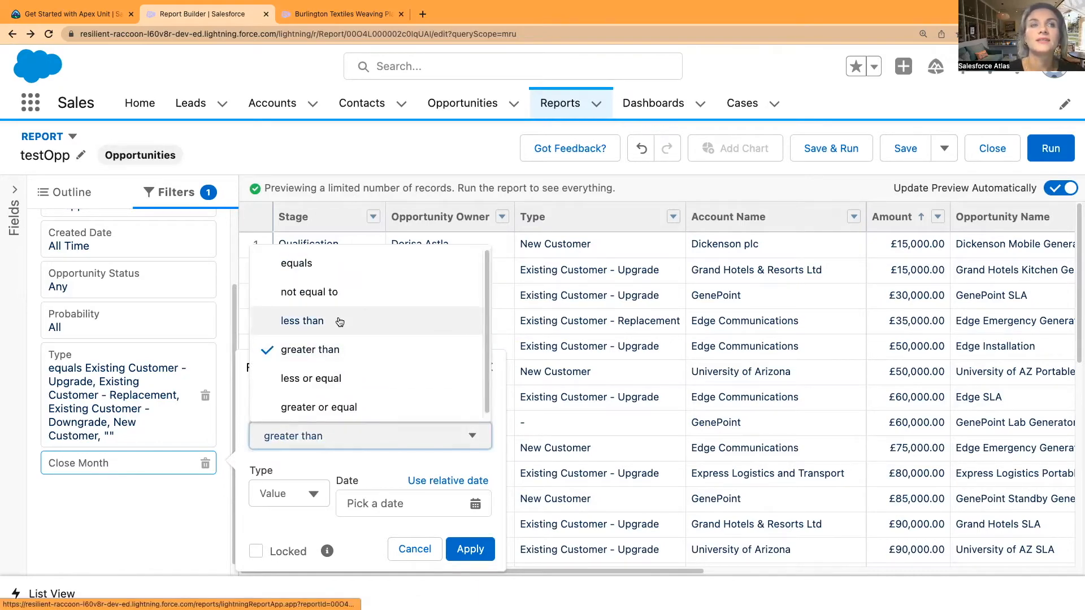
pyautogui.click(339, 321)
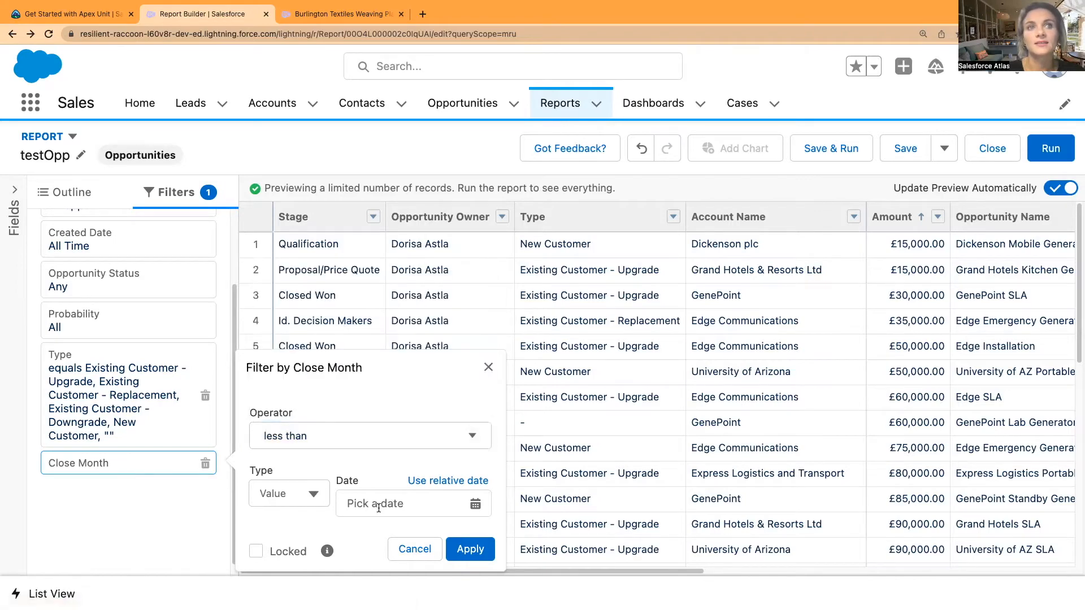
pyautogui.click(407, 504)
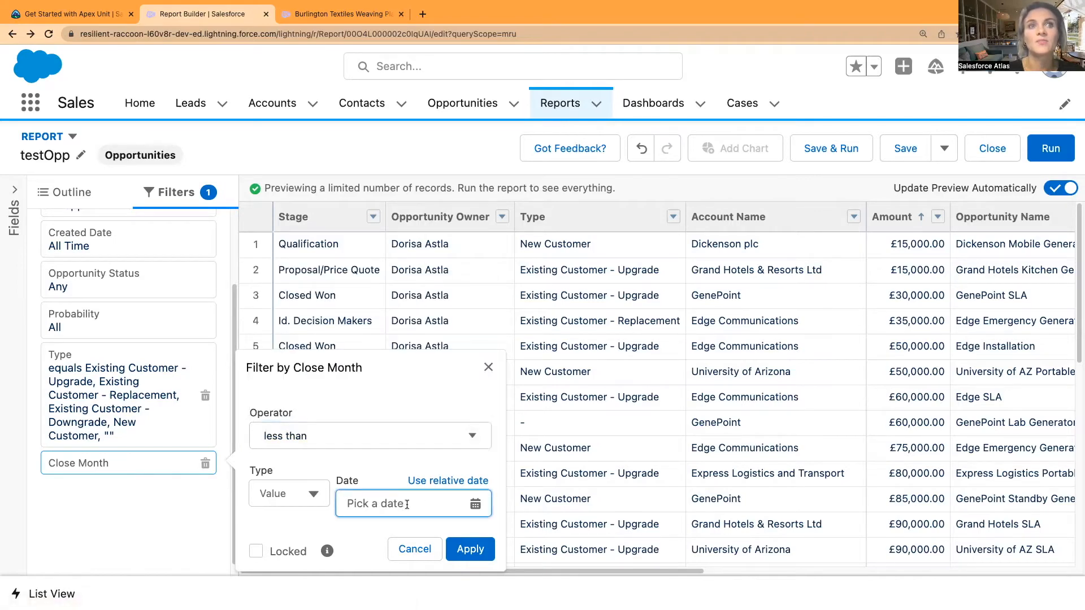
pyautogui.click(476, 505)
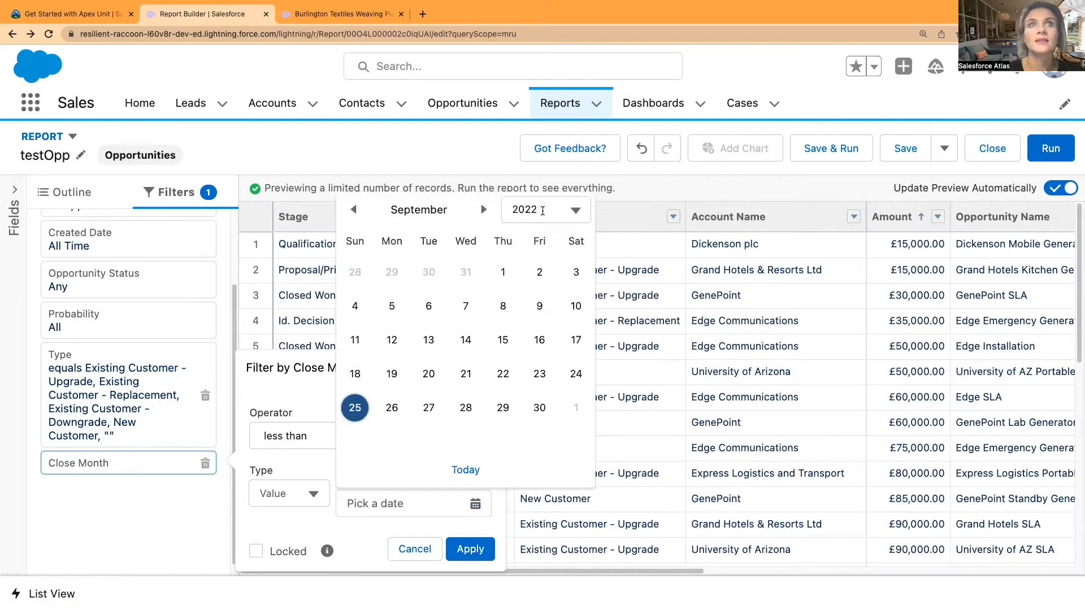
pyautogui.click(550, 209)
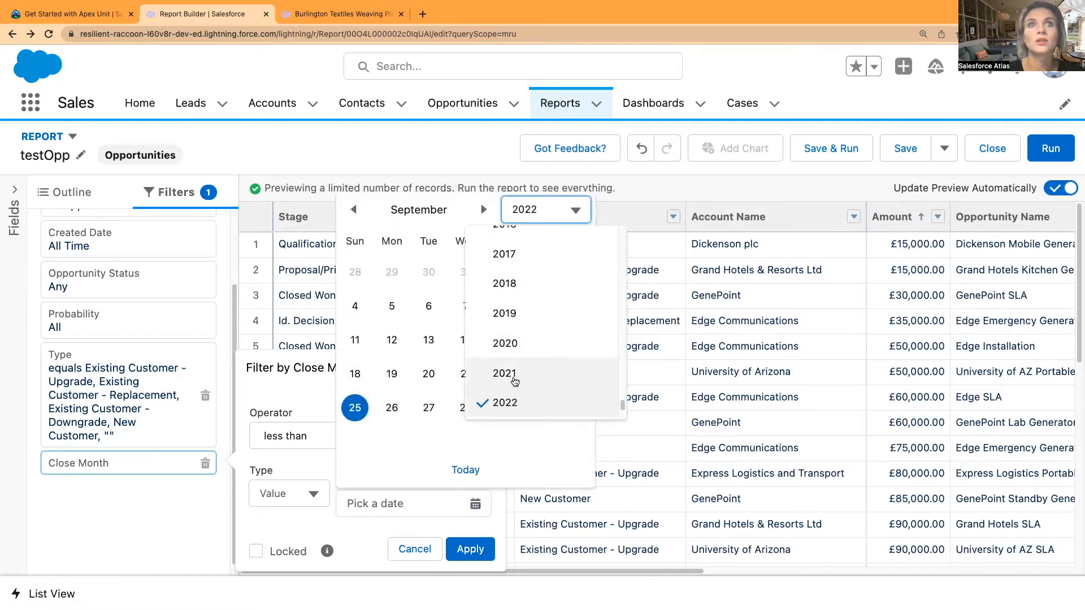
pyautogui.click(517, 378)
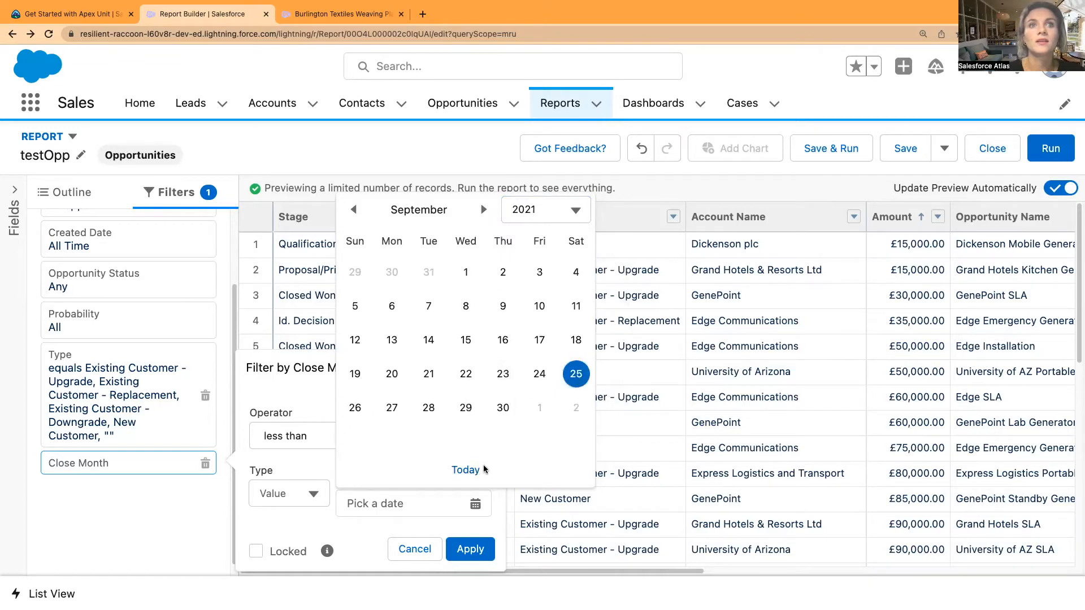
pyautogui.click(575, 374)
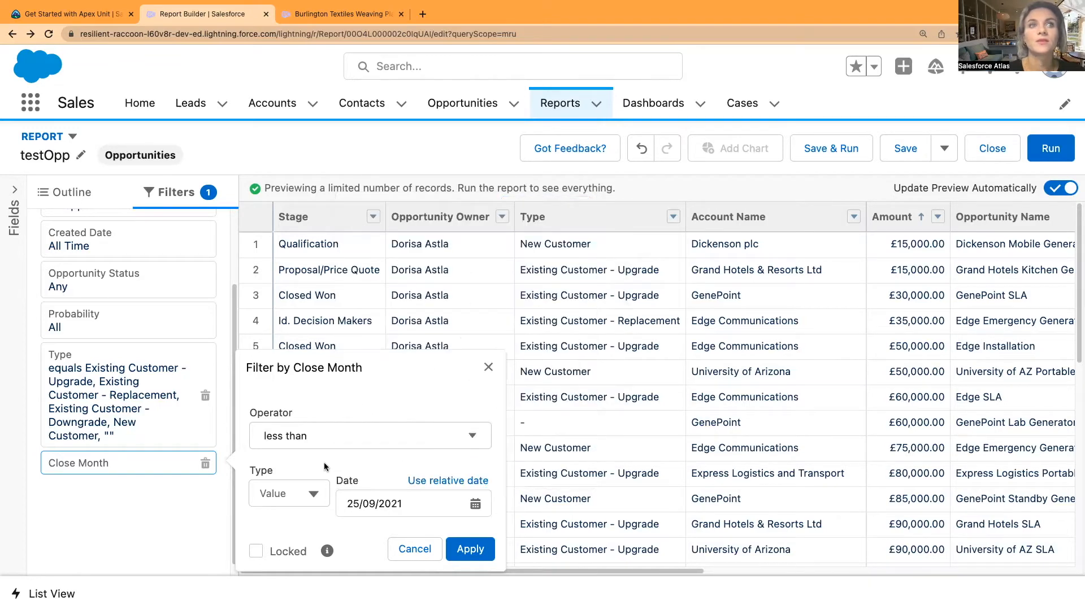
# Step: Try to change the Close Month filter's operator to greater or equal and apply the filter
pyautogui.click(329, 436)
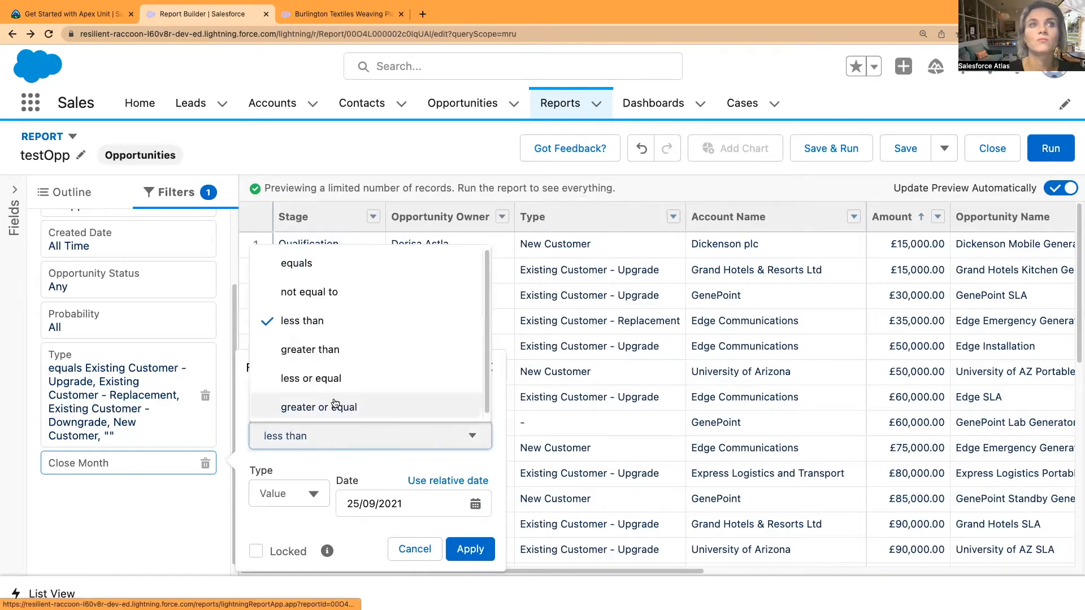
pyautogui.click(336, 408)
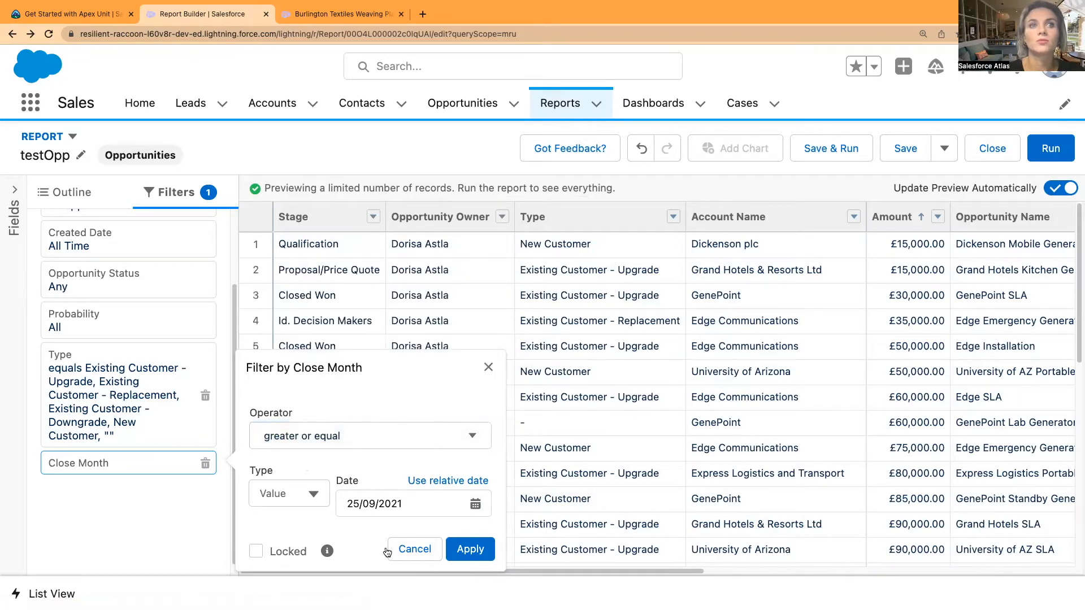
pyautogui.click(481, 548)
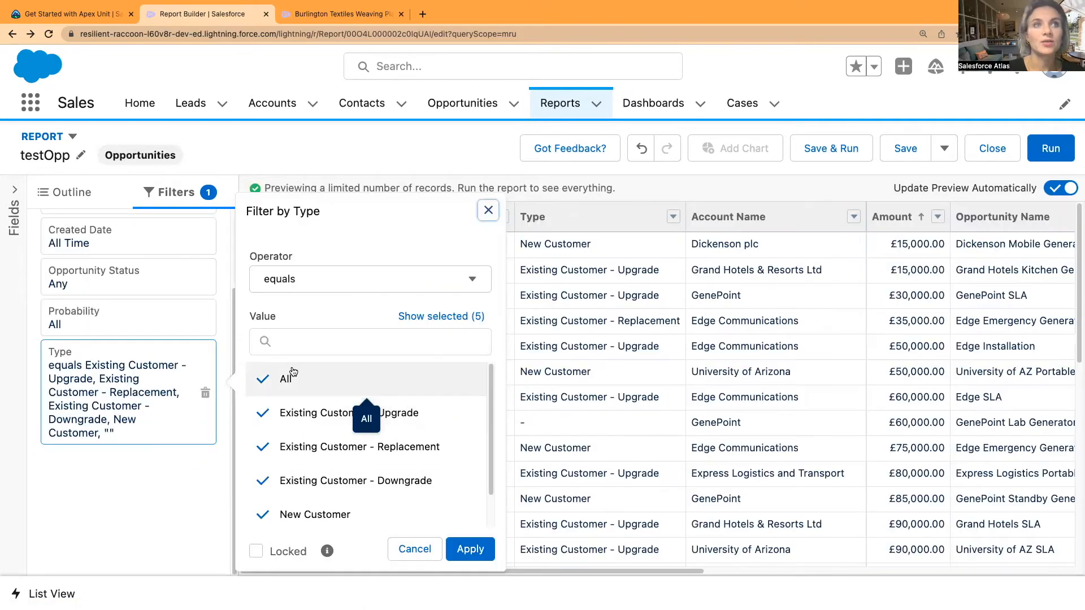
# Step: Restrict the Type filter to New Customer only and apply it
pyautogui.click(286, 375)
pyautogui.scroll(-1, 382, 486)
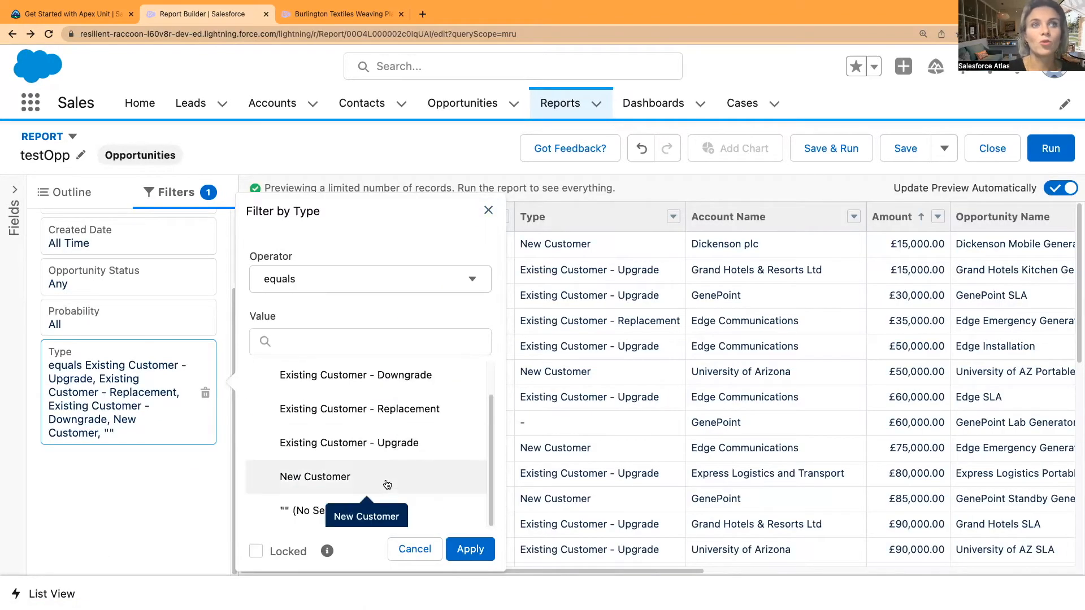
pyautogui.click(382, 481)
pyautogui.click(472, 551)
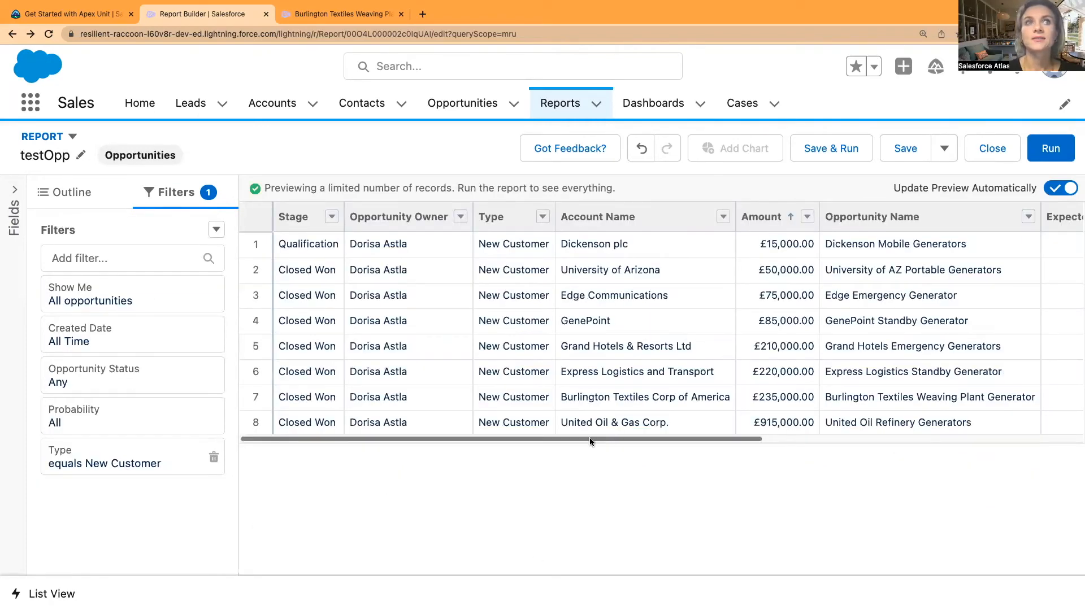
# Step: Add a Stage filter that equals Closed Won and apply it to the report
pyautogui.moveTo(588, 437); pyautogui.dragTo(476, 452)
pyautogui.click(125, 258)
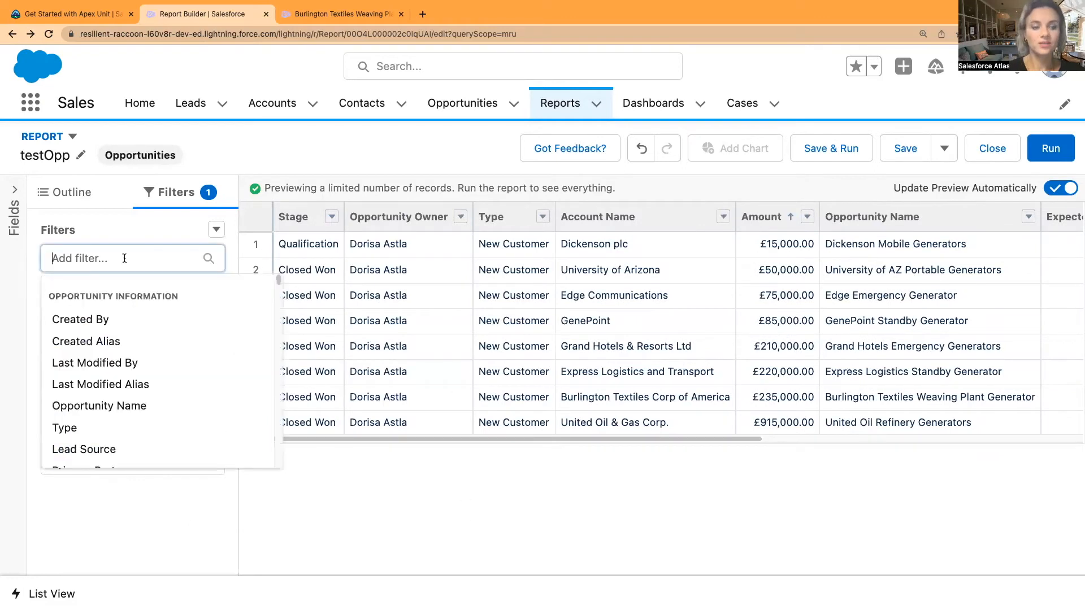
pyautogui.write('stage')
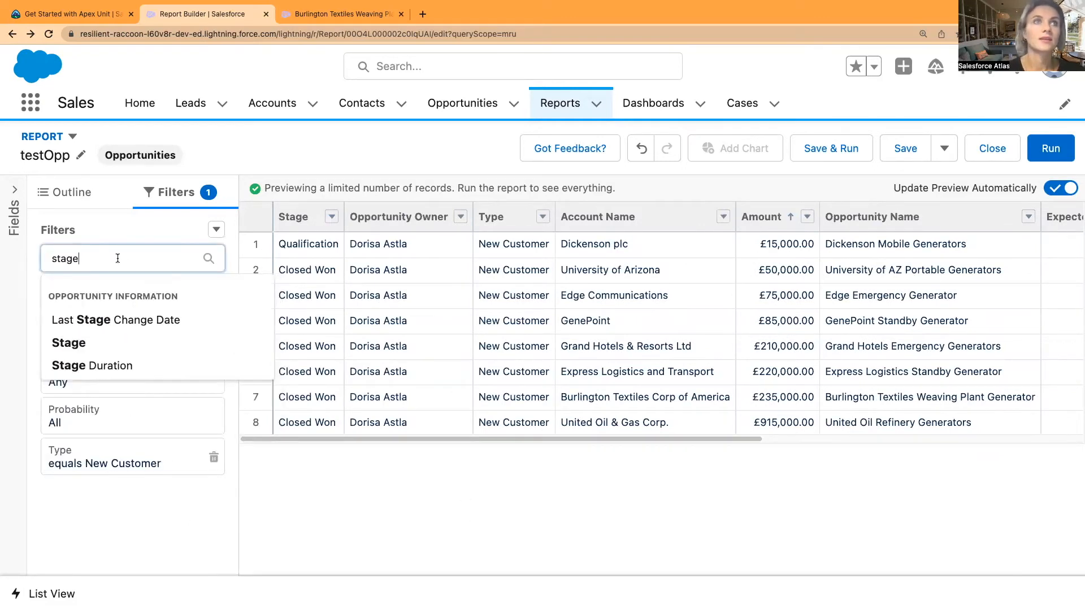
pyautogui.click(72, 341)
pyautogui.scroll(-5, 353, 482)
pyautogui.click(300, 447)
pyautogui.click(469, 549)
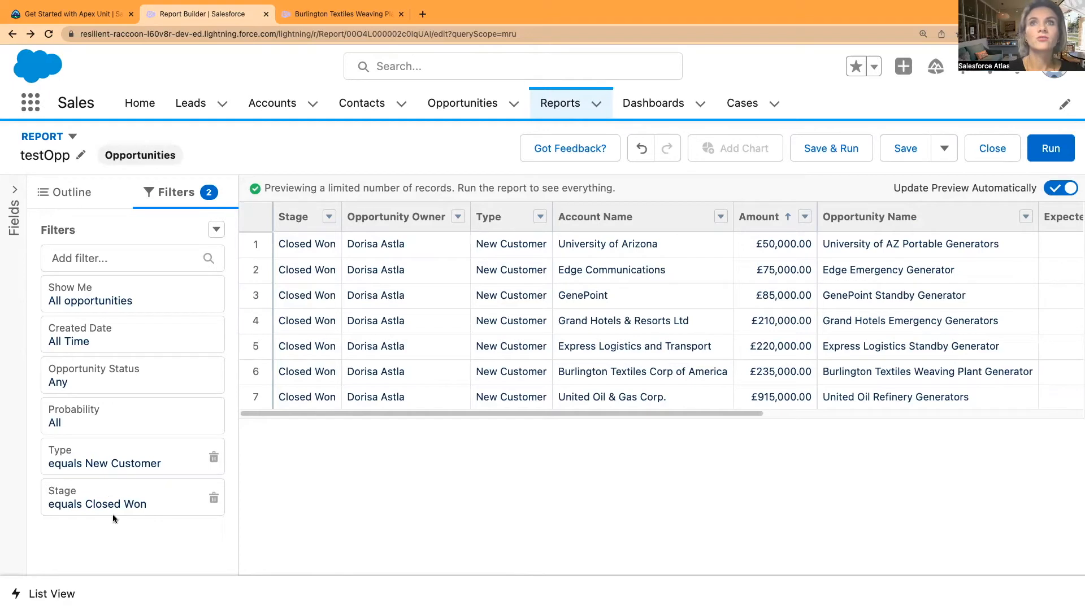
# Step: Add filter logic to the Type and Stage filters and set it to 1 OR 2
pyautogui.click(132, 266)
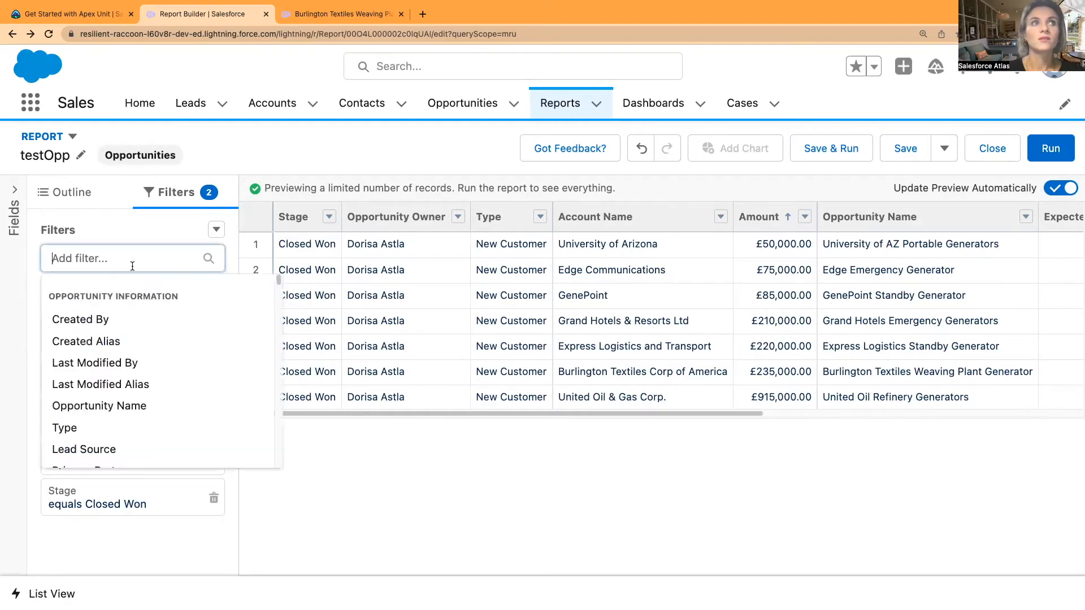
pyautogui.click(107, 231)
pyautogui.click(216, 230)
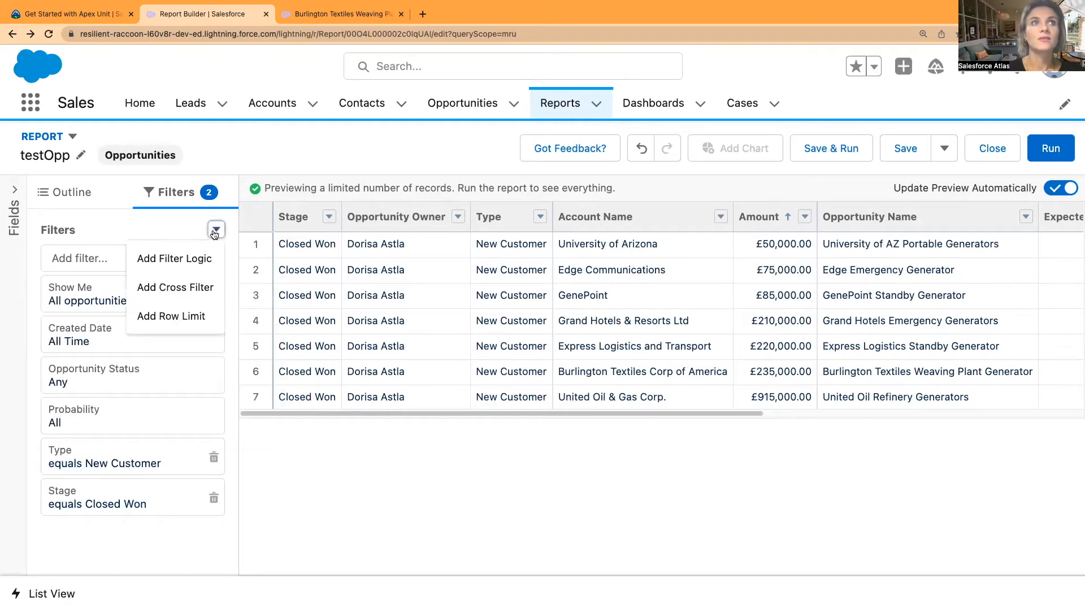
pyautogui.click(162, 259)
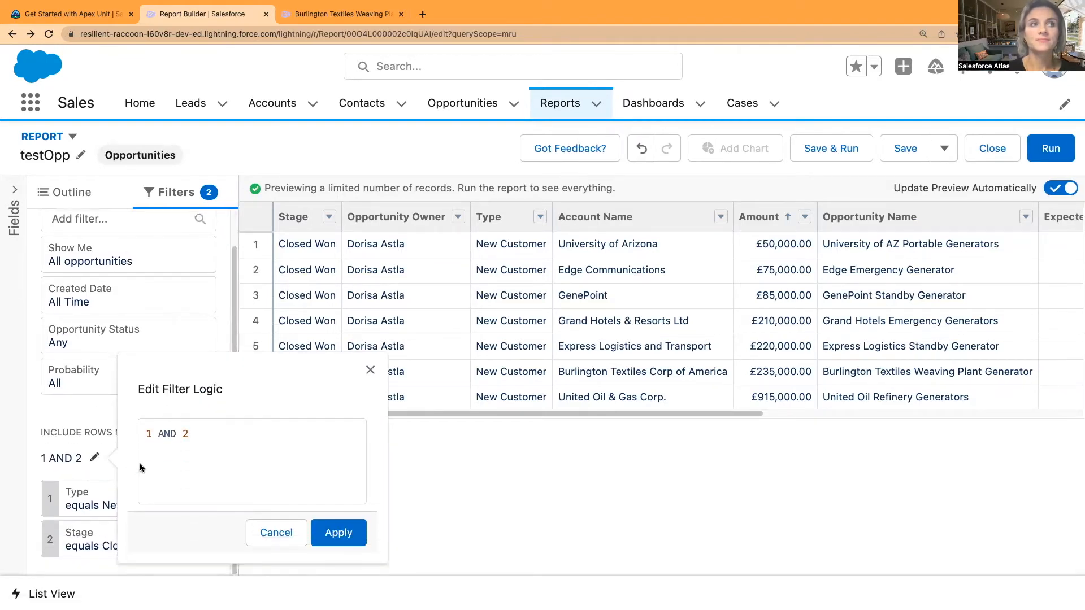
pyautogui.doubleClick(168, 434)
pyautogui.write('O')
pyautogui.press('BackSpace')
pyautogui.write('OR')
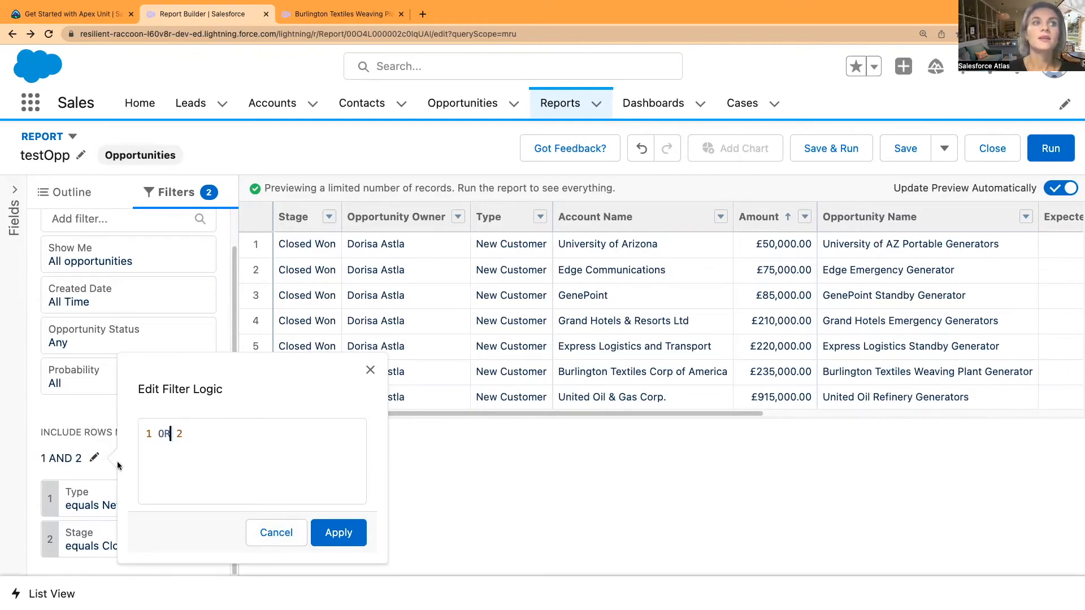
pyautogui.click(335, 534)
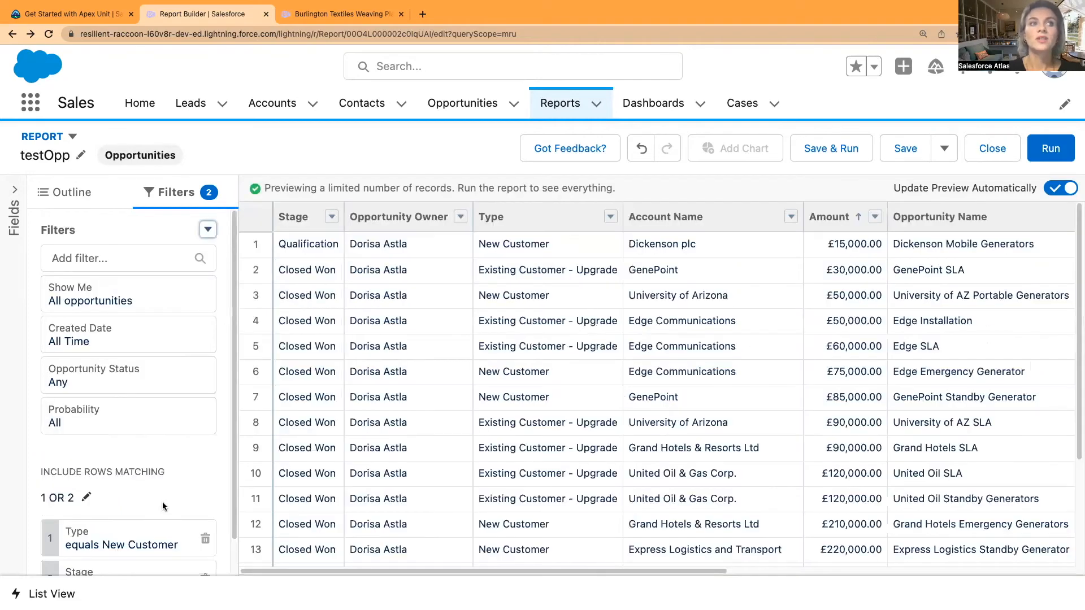
# Step: Examine the rows matched by the filter logic, the filter conditions and the options for adding bucket or formula columns
pyautogui.scroll(-2, 161, 502)
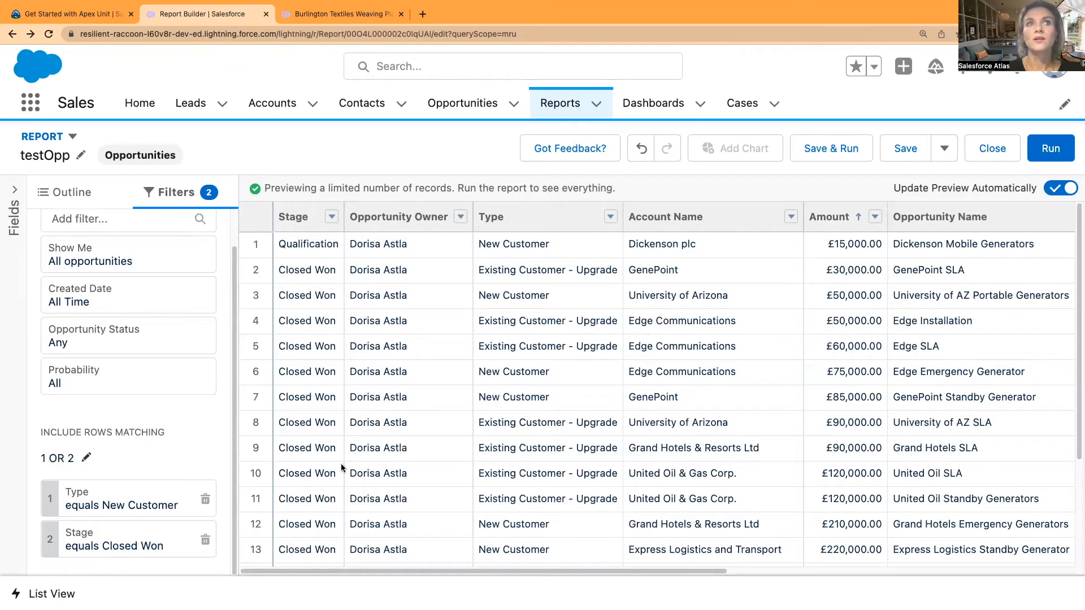
pyautogui.scroll(-3, 340, 464)
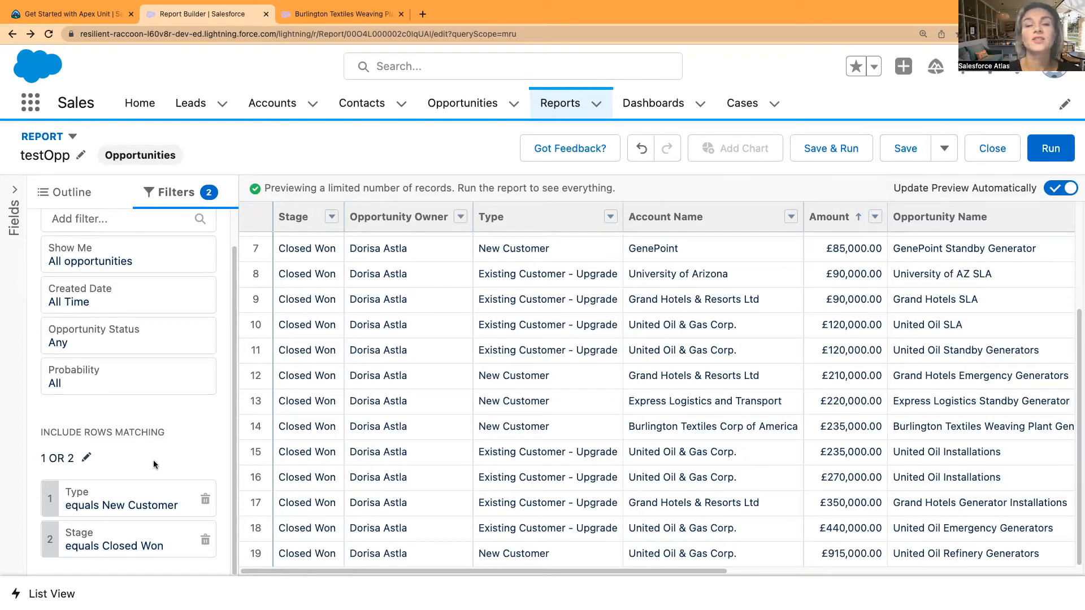
pyautogui.scroll(2, 157, 459)
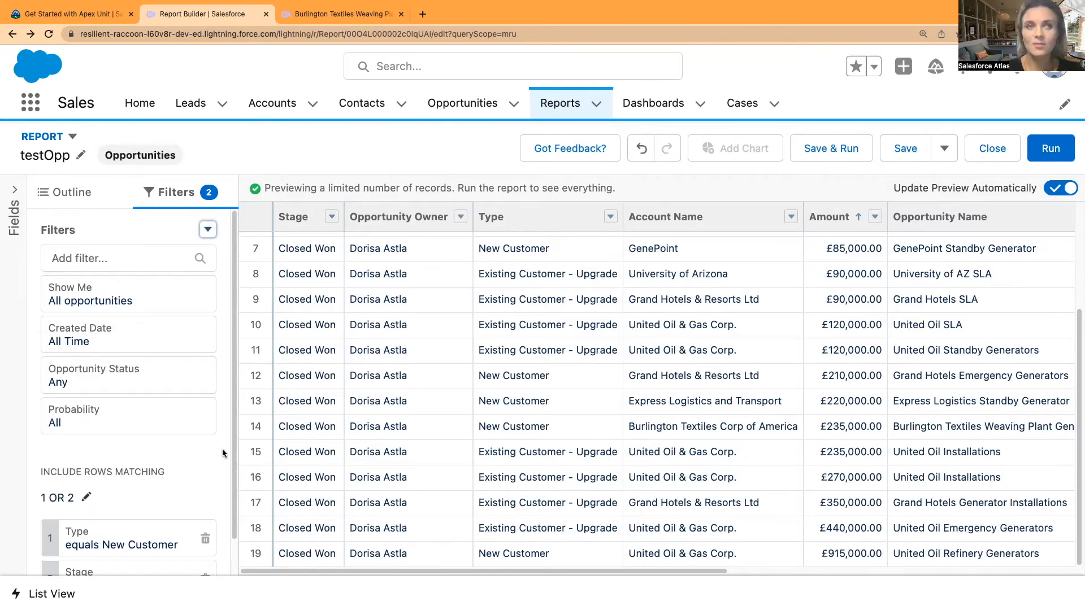
pyautogui.scroll(-2, 159, 481)
pyautogui.scroll(2, 160, 479)
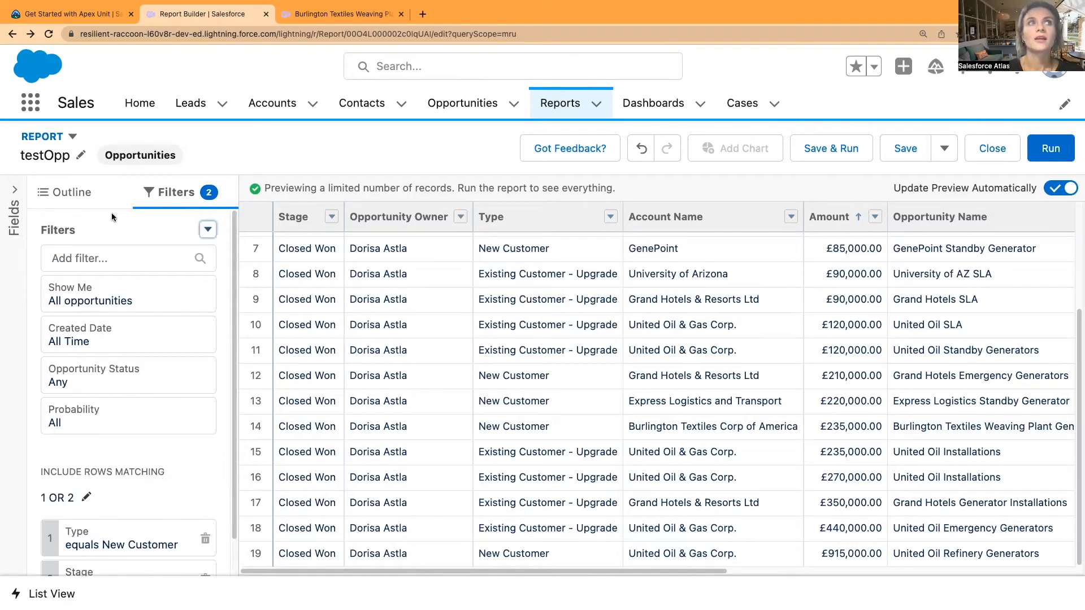
pyautogui.click(79, 204)
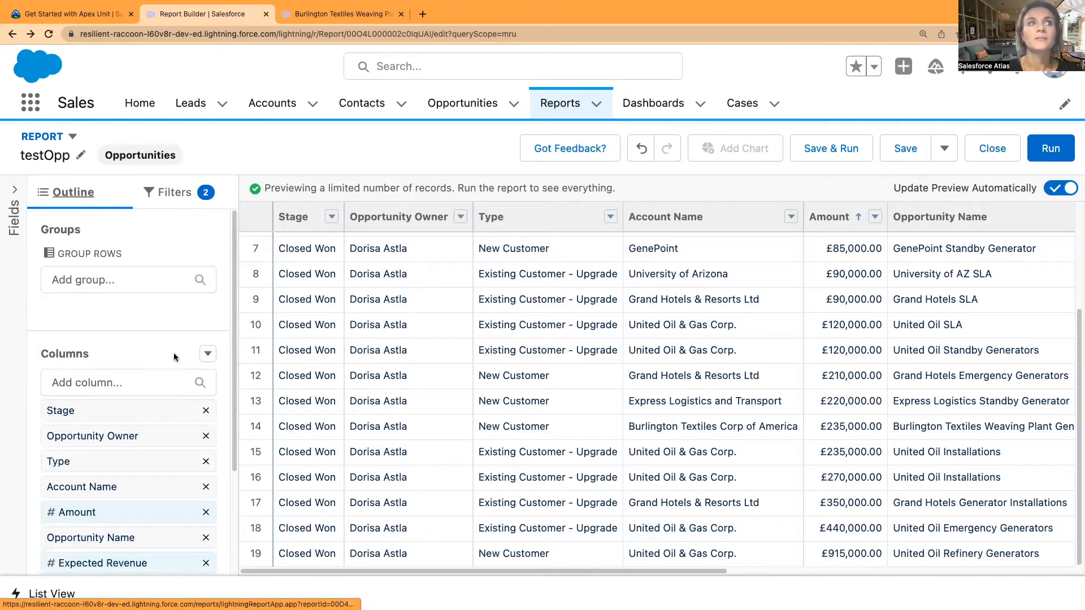
pyautogui.scroll(-1, 174, 353)
pyautogui.click(208, 322)
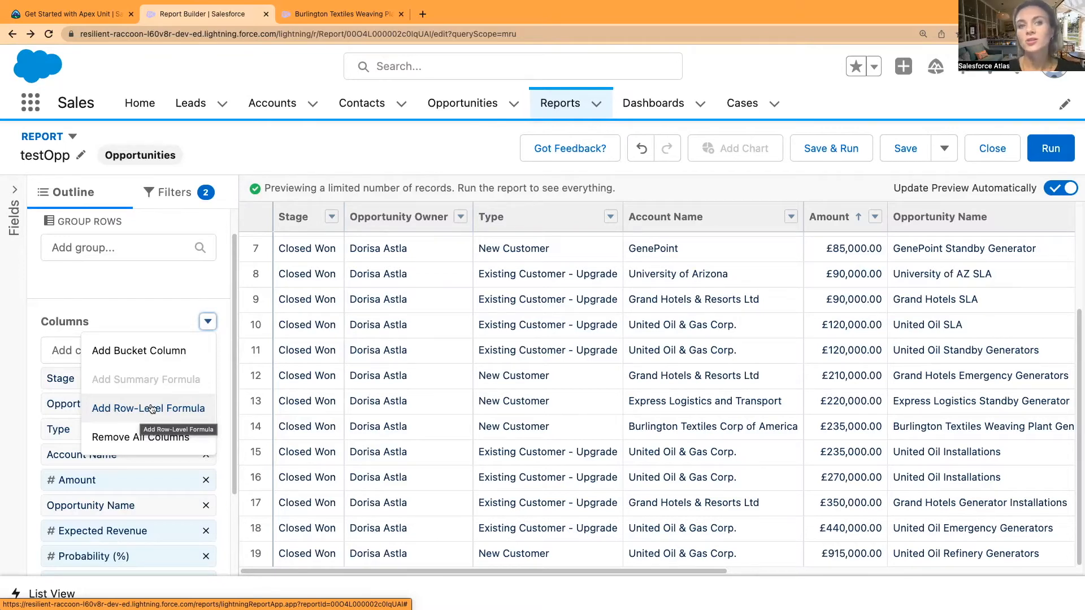
pyautogui.click(154, 305)
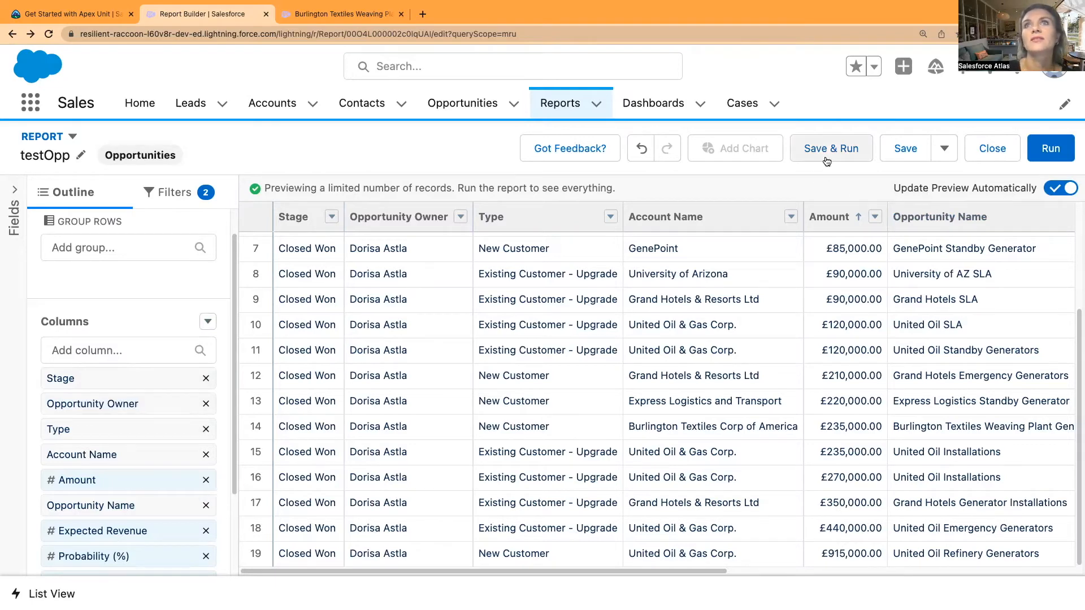
# Step: Run the report and open its subscription settings to review the frequency, days, time, recipients and conditions
pyautogui.click(1045, 153)
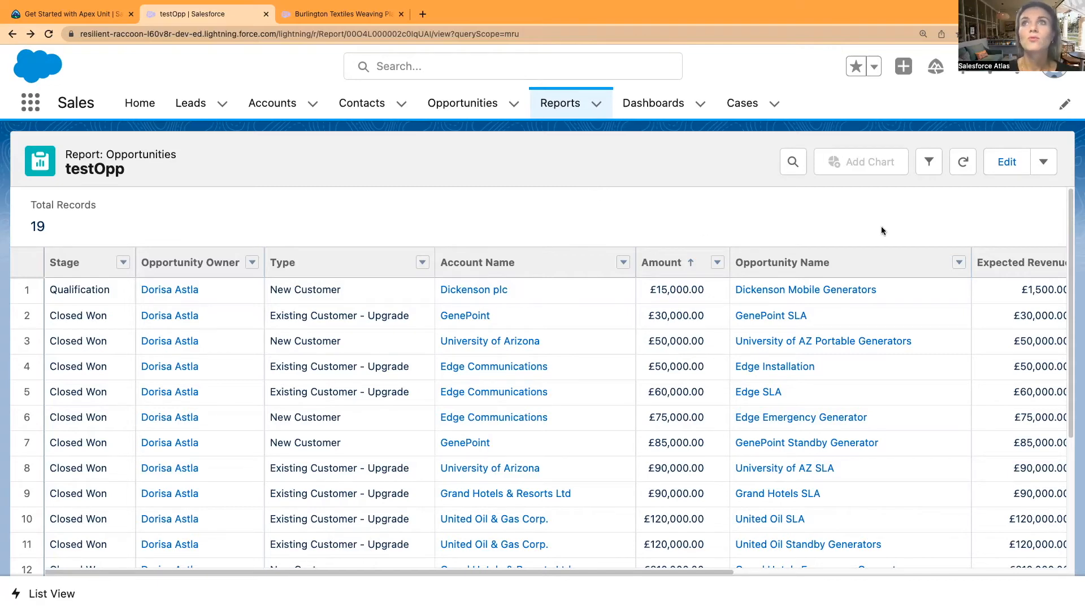
pyautogui.click(1044, 164)
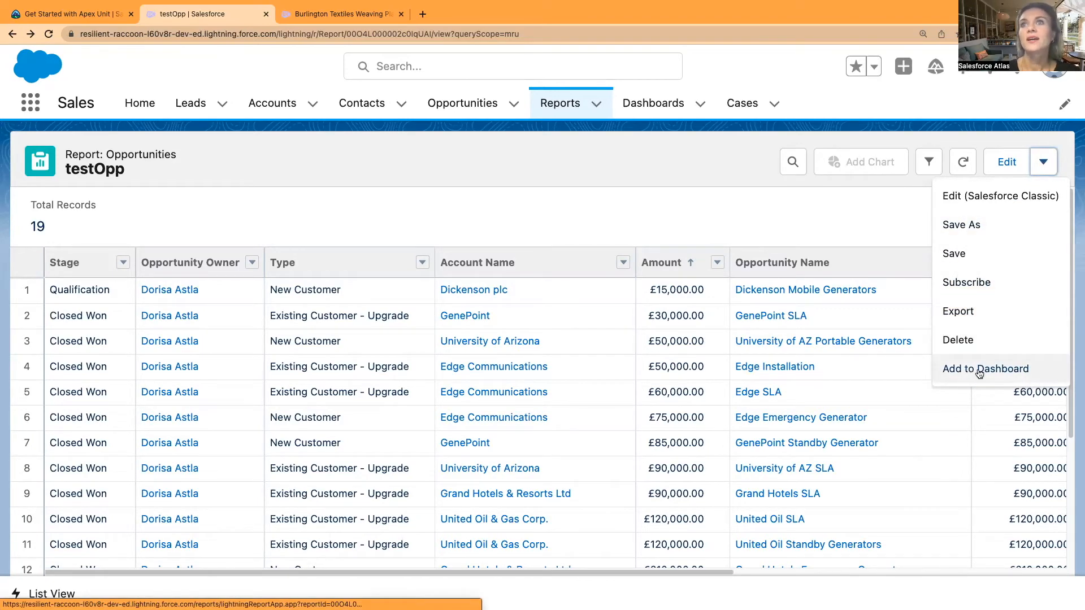
pyautogui.click(1004, 283)
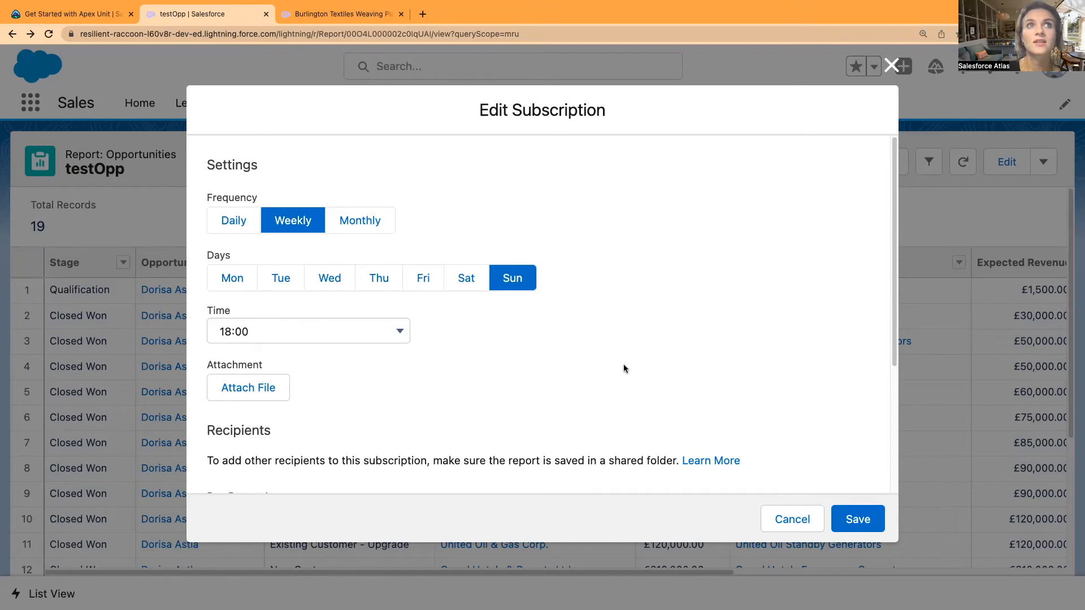
pyautogui.scroll(-1, 626, 372)
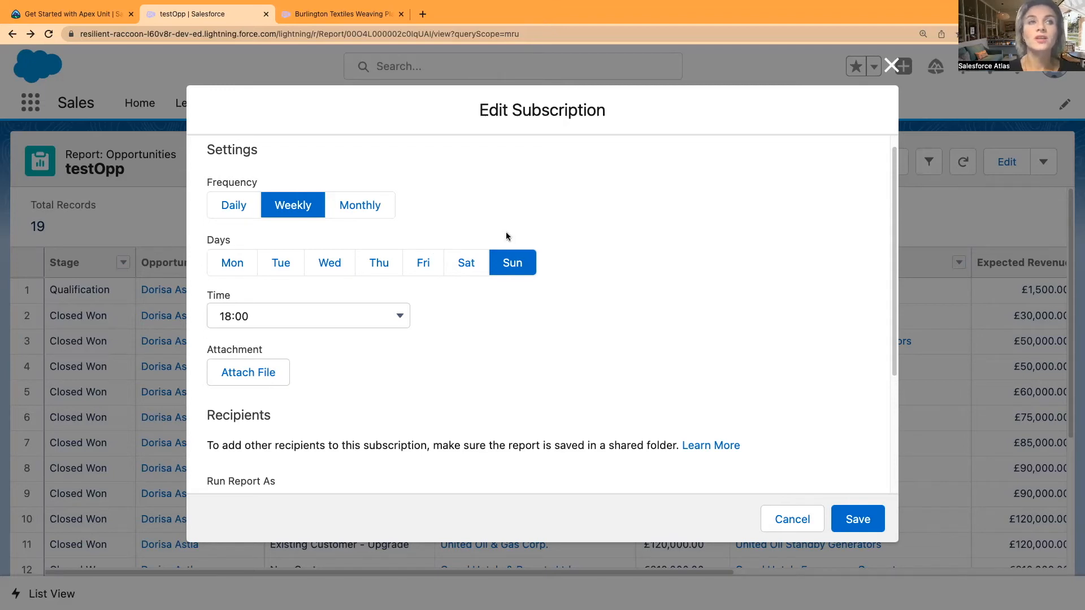
pyautogui.scroll(-1, 503, 407)
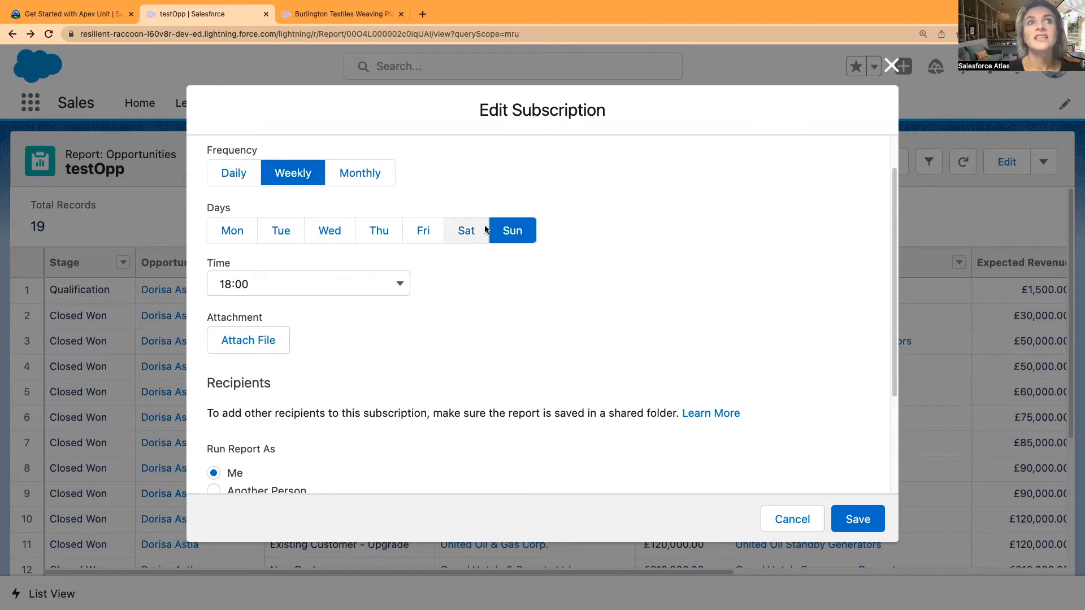
pyautogui.scroll(-1, 388, 289)
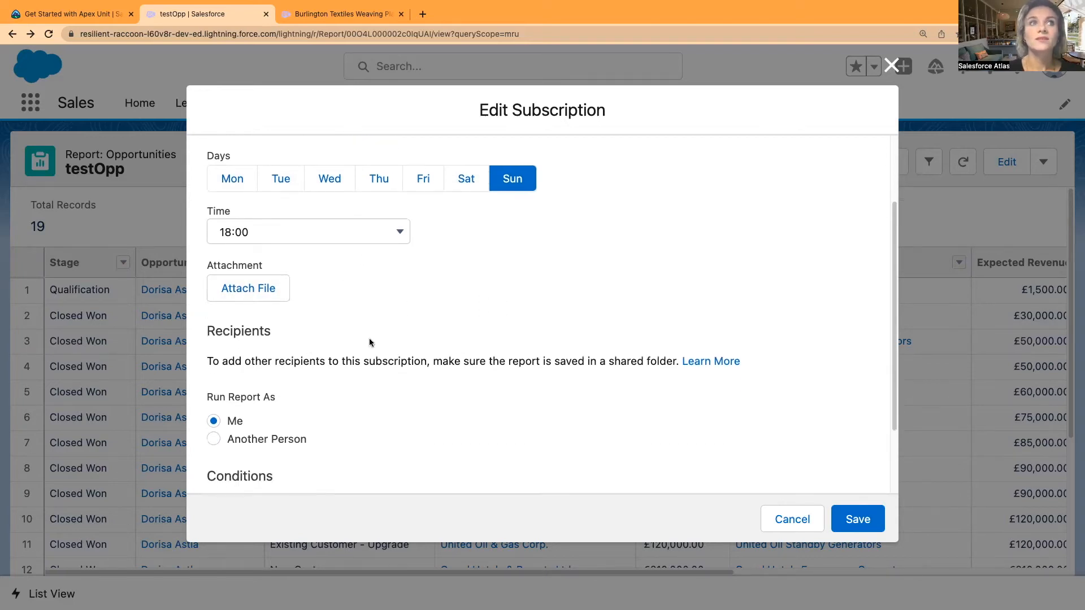
pyautogui.scroll(-3, 362, 345)
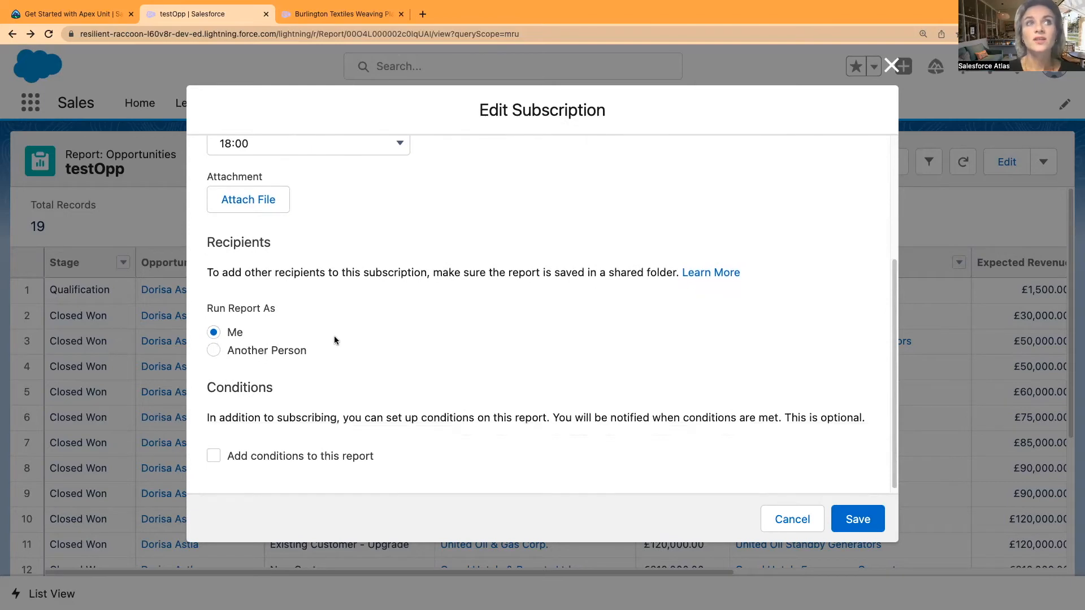
# Step: Try running the subscription as another person and adding conditions to the report, and cancel the subscription changes
pyautogui.click(243, 350)
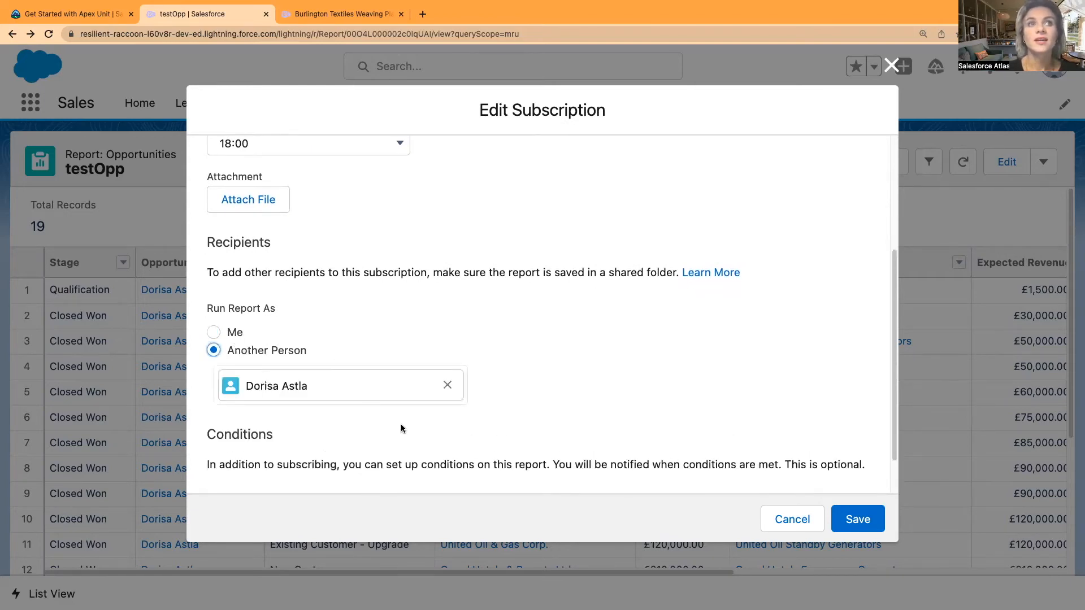
pyautogui.scroll(-1, 402, 428)
pyautogui.click(447, 338)
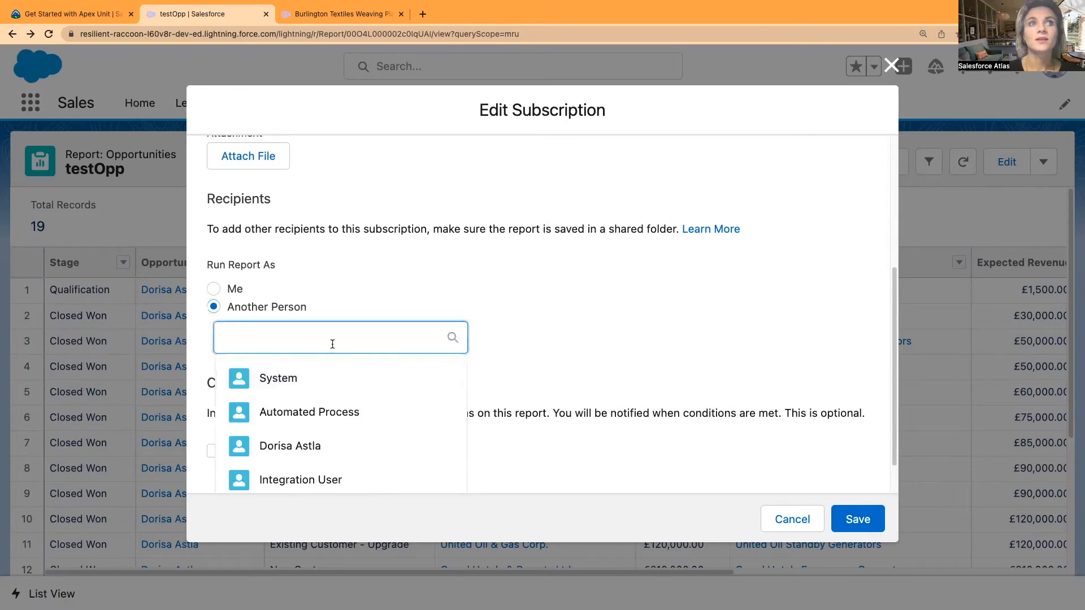
pyautogui.click(529, 347)
pyautogui.click(213, 451)
pyautogui.scroll(-5, 295, 482)
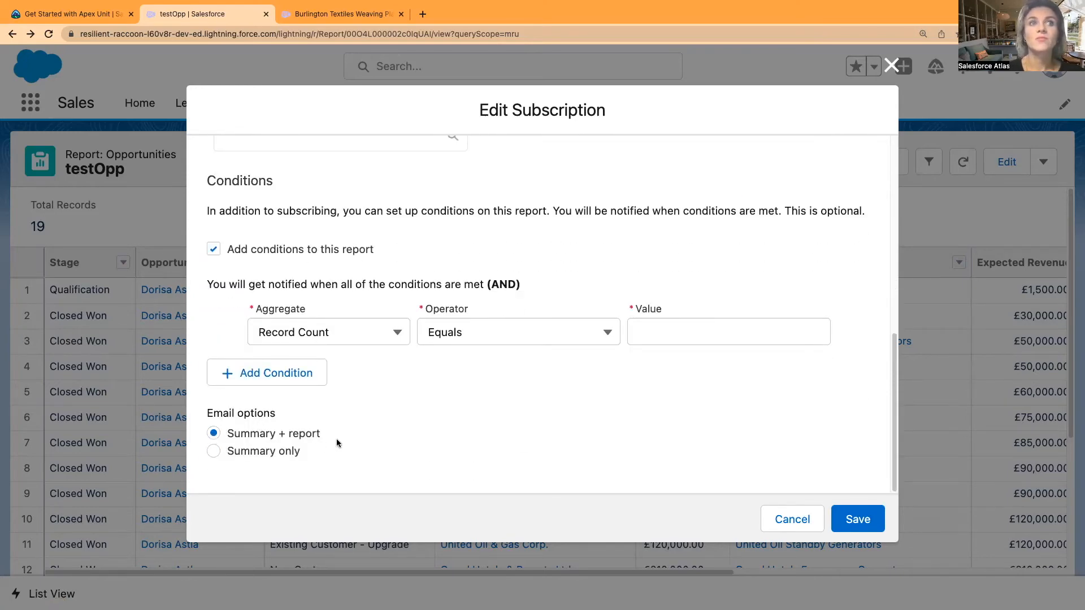
pyautogui.scroll(10, 294, 466)
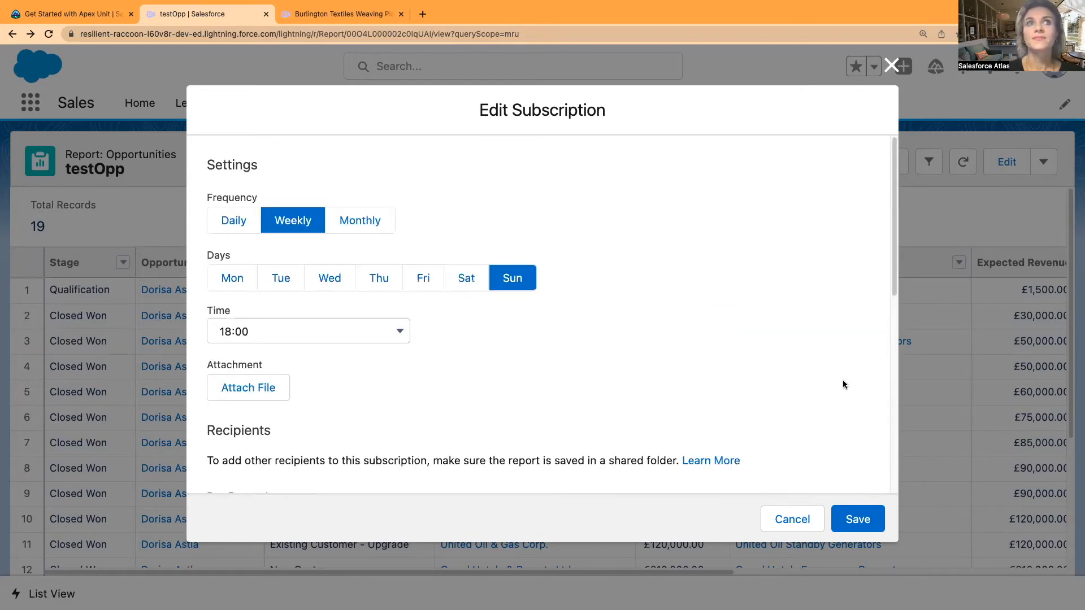
pyautogui.click(771, 520)
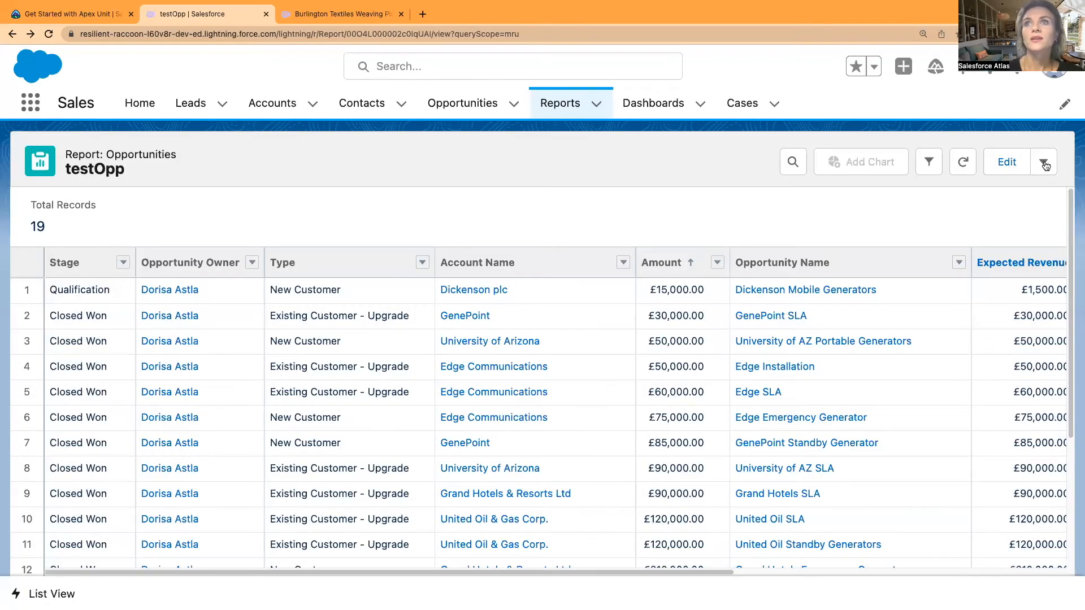
# Step: Examine the report's export options, including the Details Only view and its available file formats, and cancel the export
pyautogui.click(1043, 163)
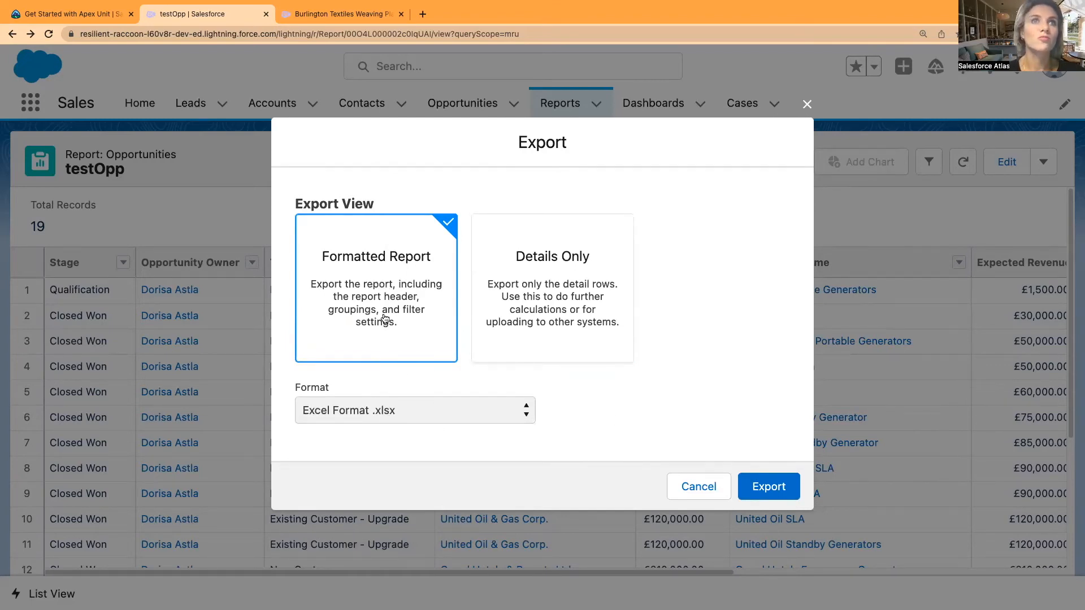
pyautogui.click(576, 303)
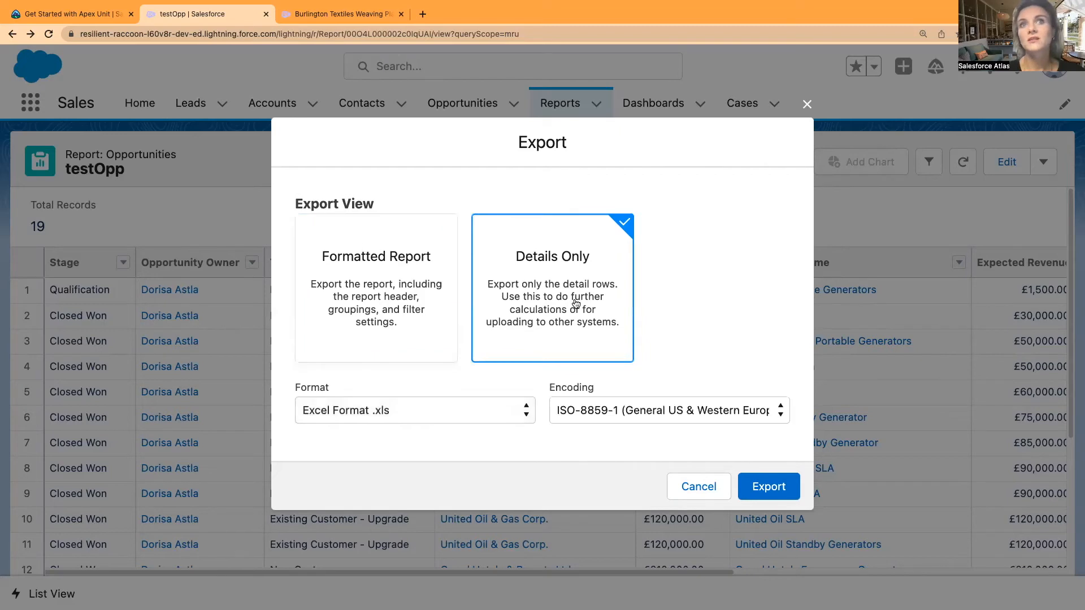
pyautogui.click(518, 417)
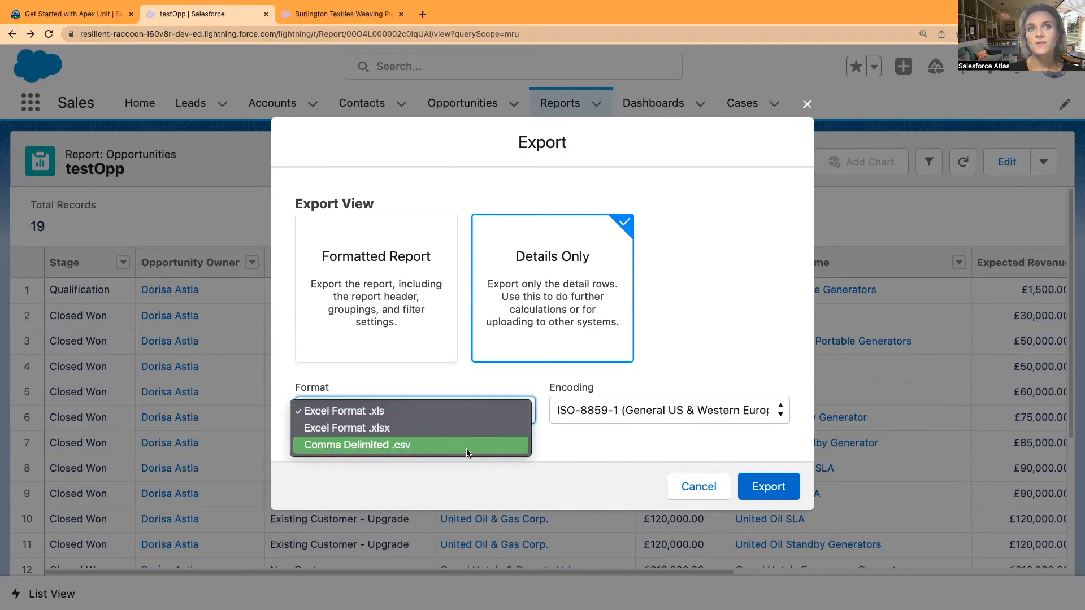
pyautogui.click(575, 452)
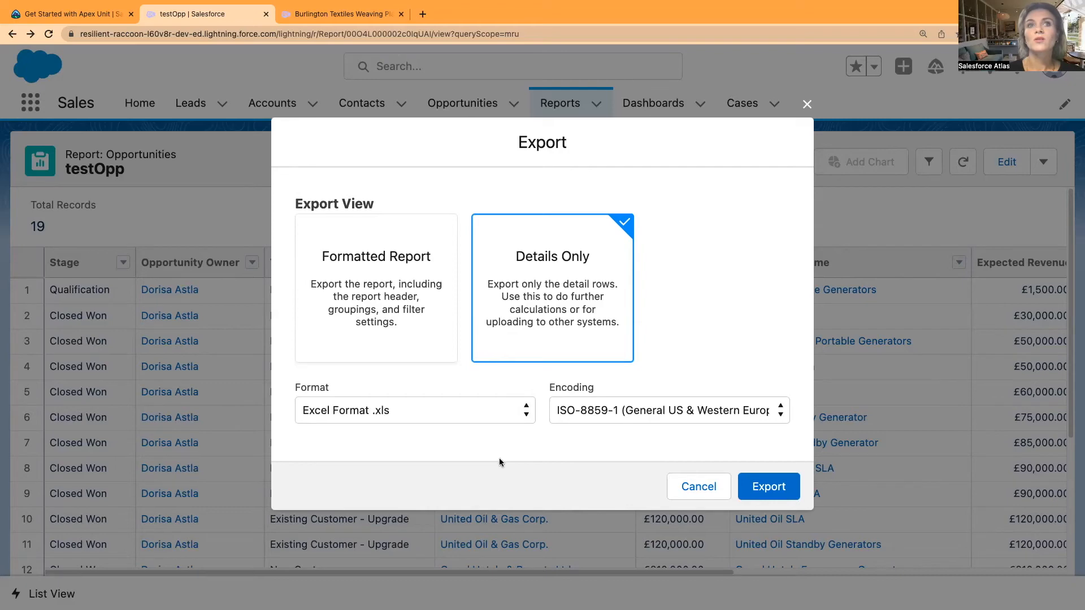
pyautogui.click(496, 410)
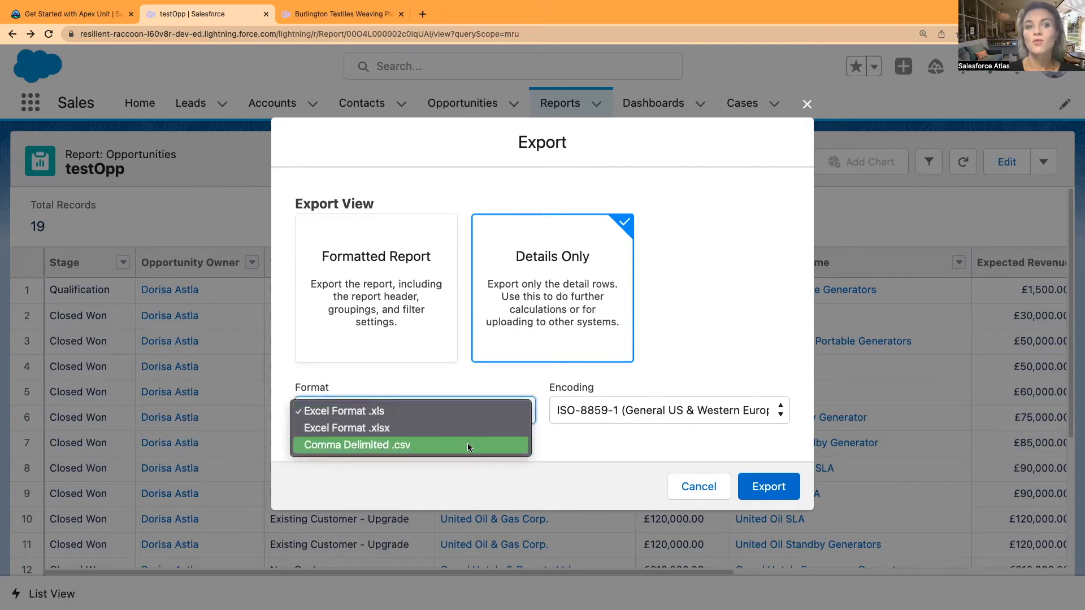
pyautogui.click(605, 466)
pyautogui.click(688, 483)
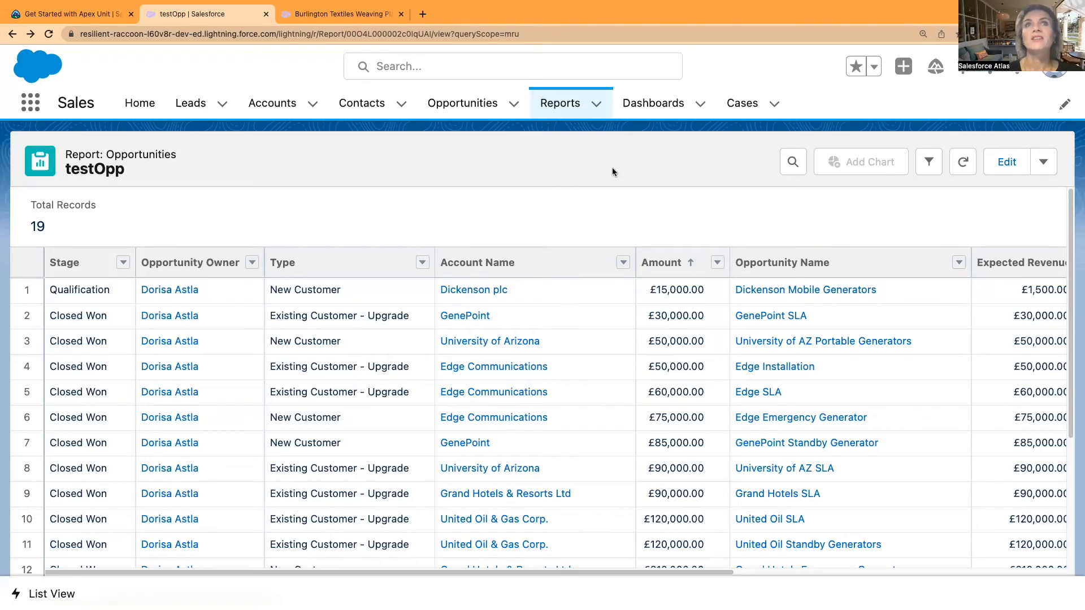
# Step: Open the sharing settings of the Einstein Bot Reports folder from all report folders and review the access levels and who can access it
pyautogui.click(560, 103)
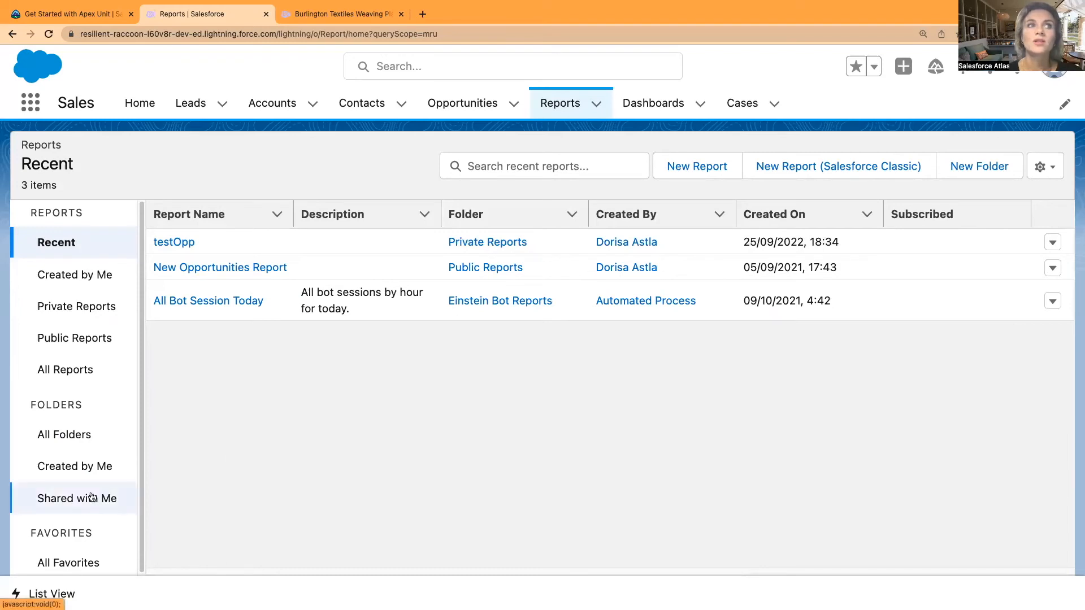
pyautogui.click(63, 435)
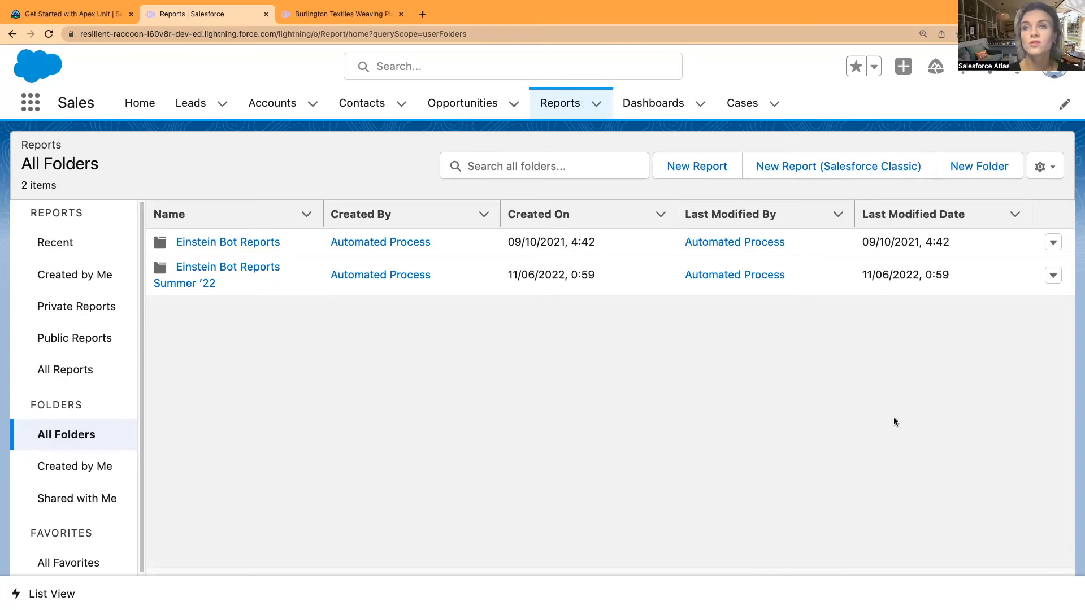
pyautogui.click(1053, 243)
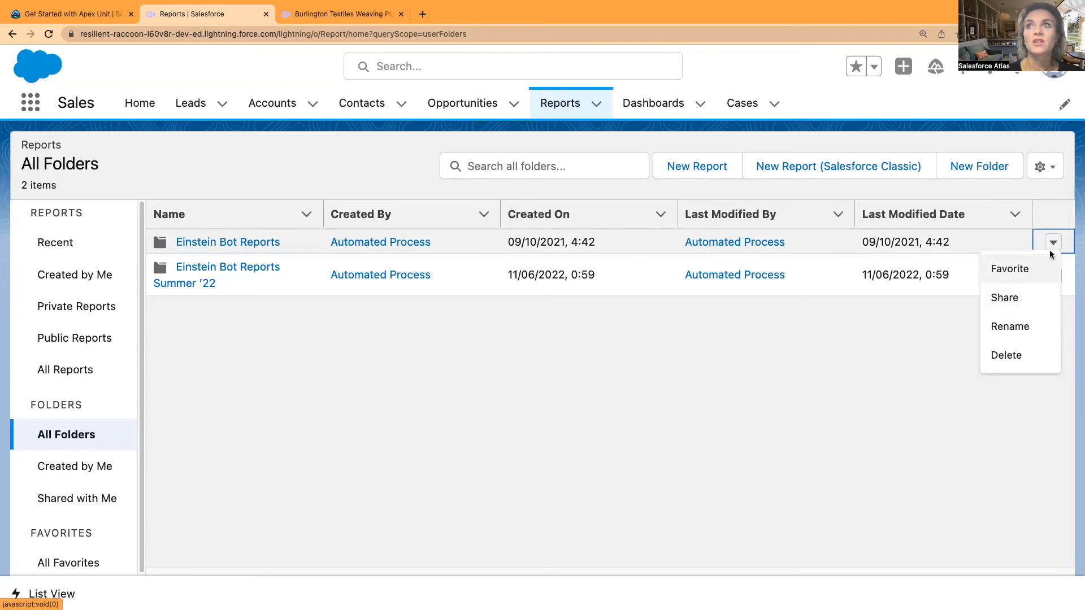
pyautogui.click(1012, 300)
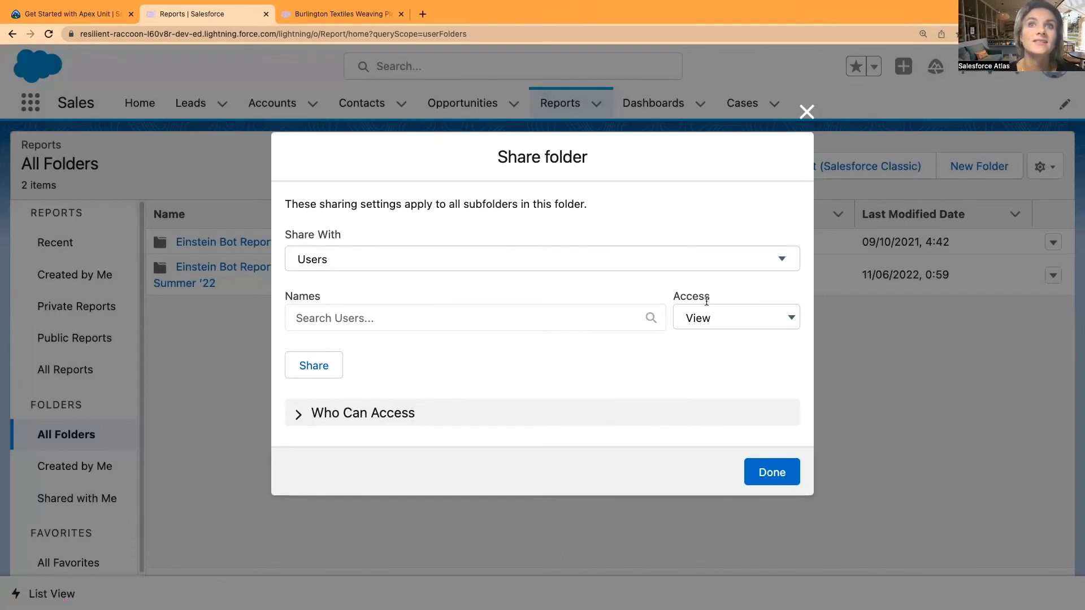
pyautogui.click(734, 318)
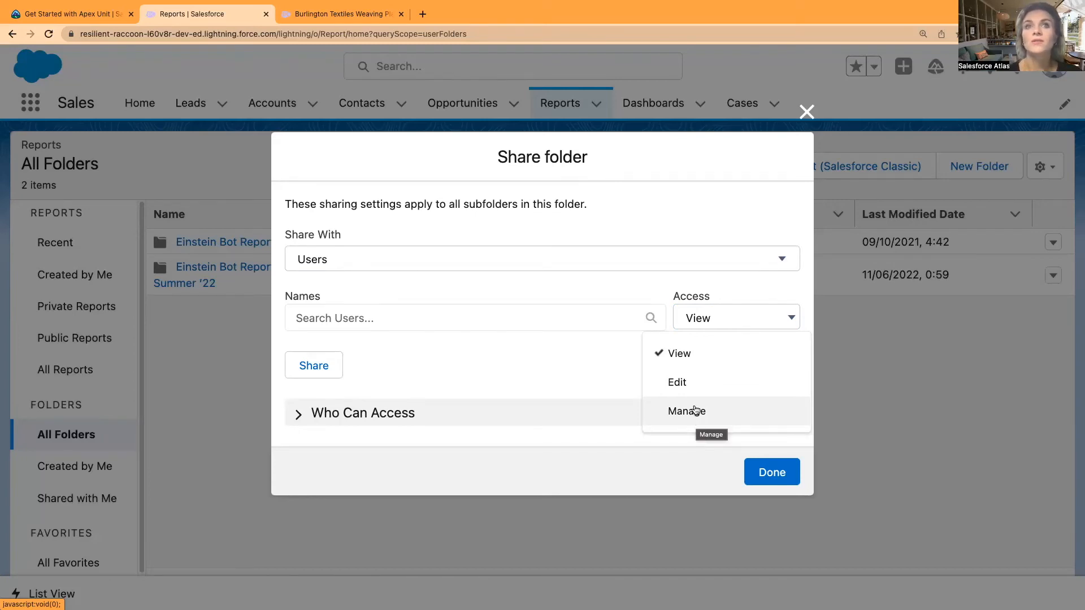
pyautogui.click(599, 411)
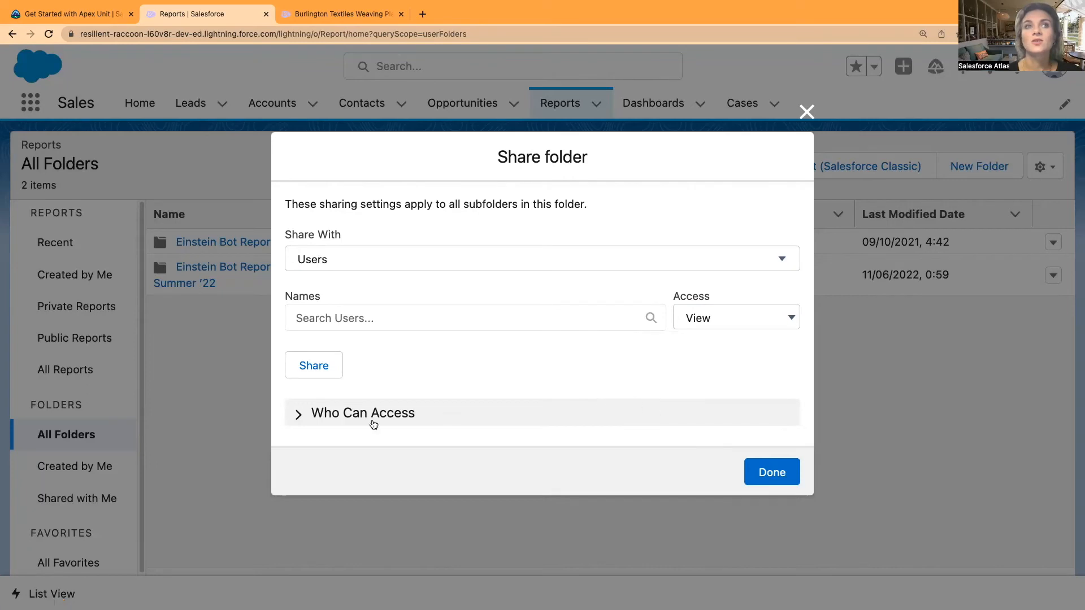
pyautogui.click(300, 414)
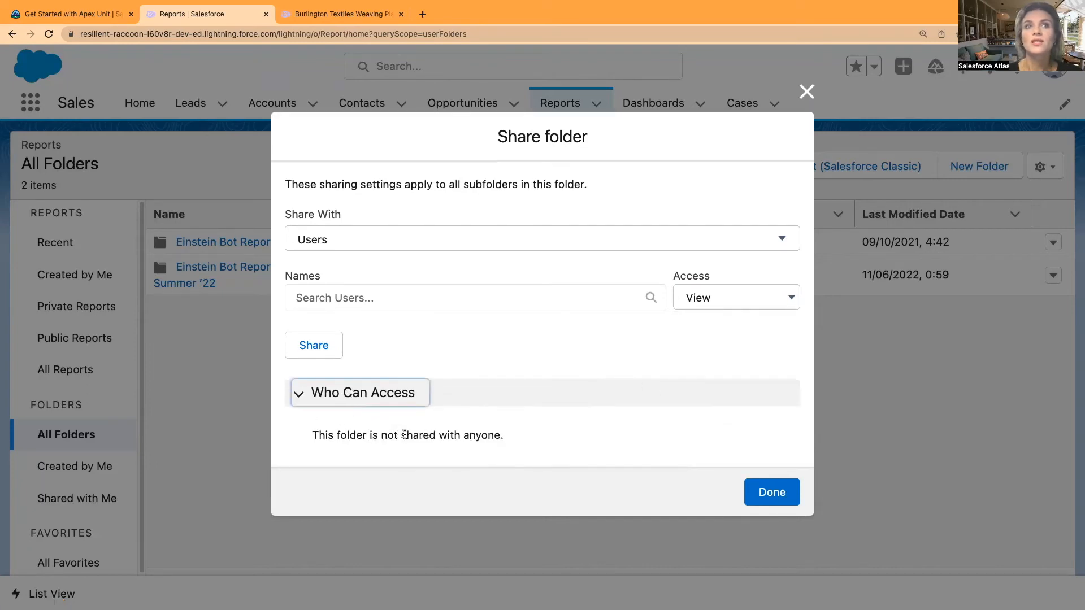
# Step: Try setting the folder's sharing to the All Internal Users public group with Edit access, and dismiss the sharing settings
pyautogui.click(419, 243)
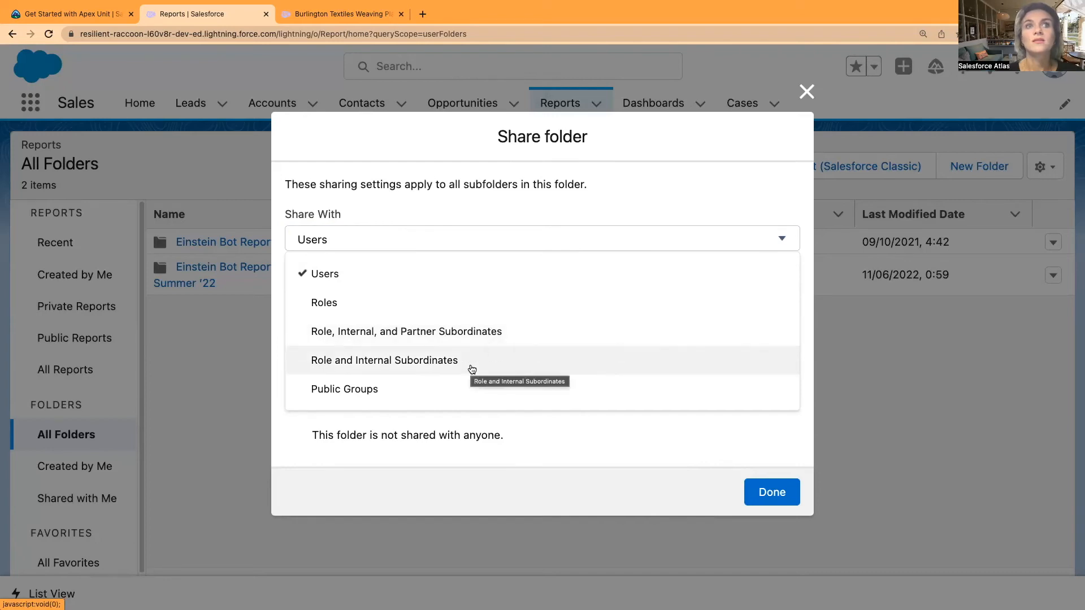
pyautogui.click(416, 395)
pyautogui.click(457, 299)
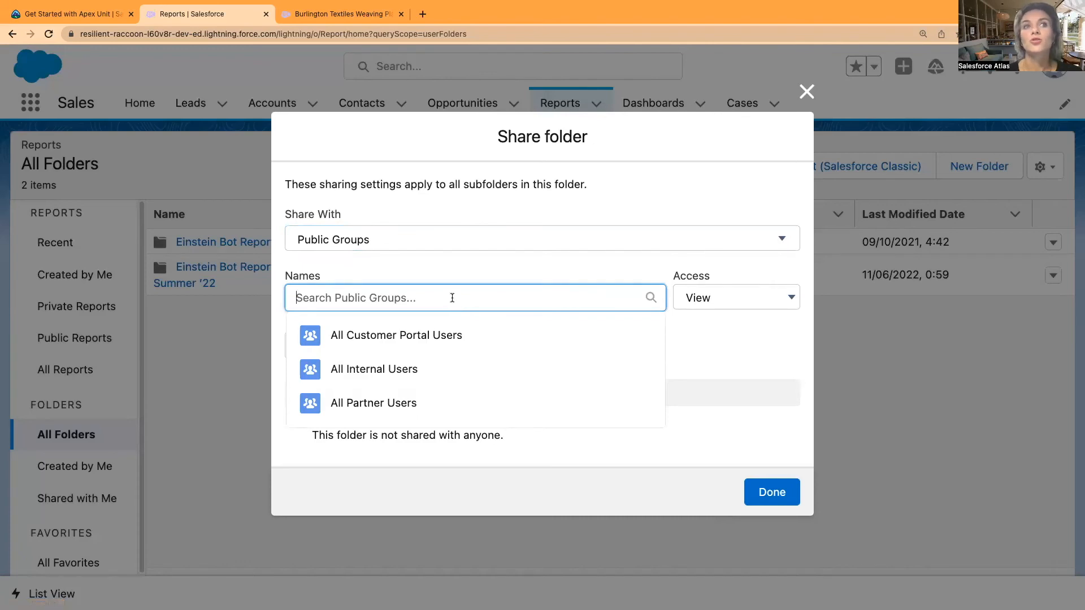
pyautogui.click(383, 371)
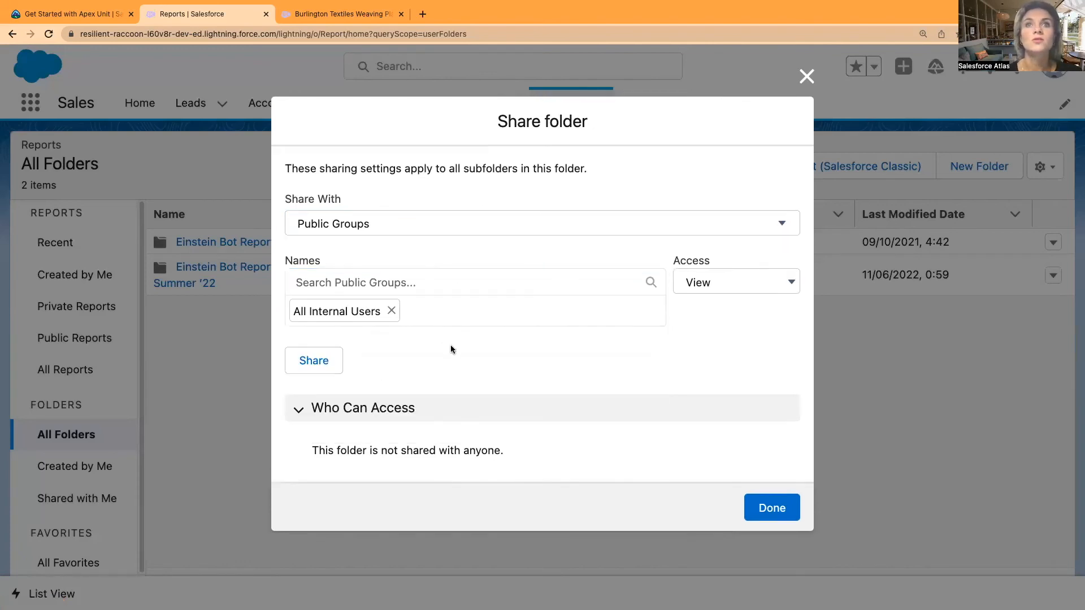
pyautogui.click(732, 296)
pyautogui.click(691, 360)
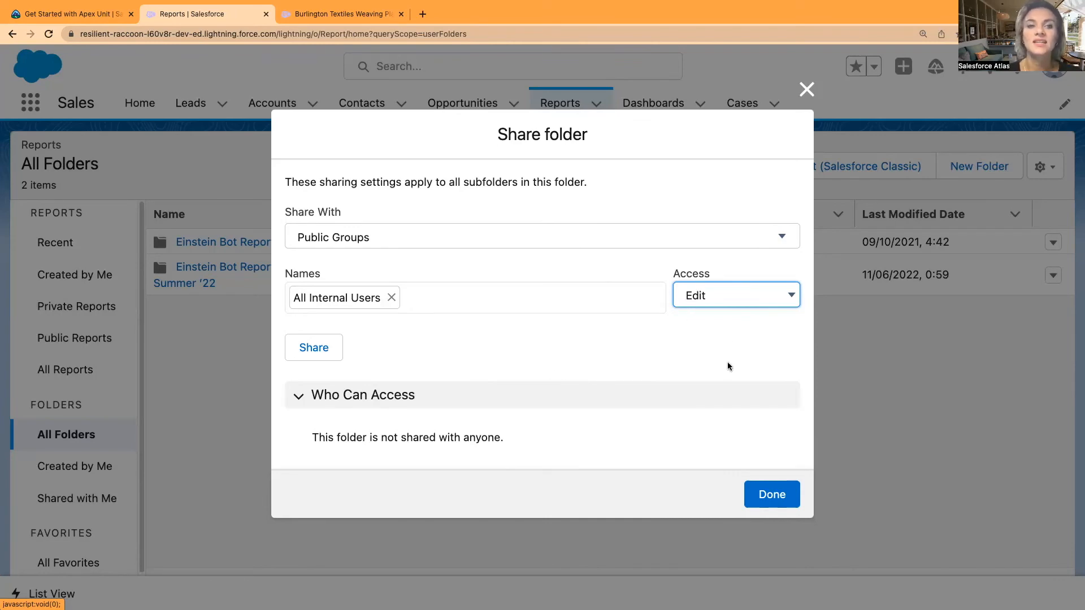
pyautogui.click(807, 89)
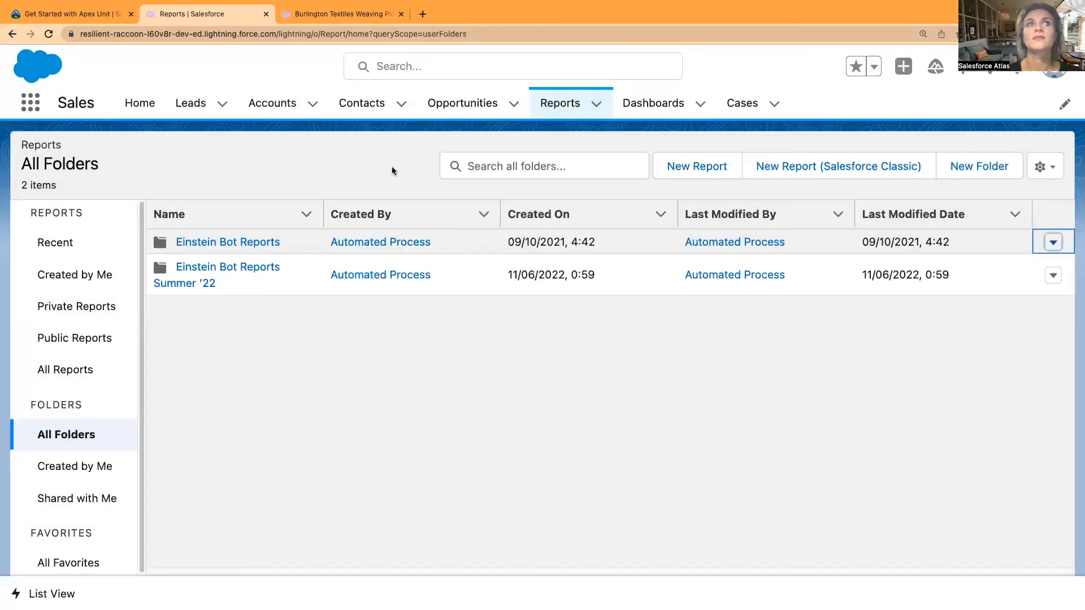
# Step: Reopen the testOpp report from the recent reports and group its rows by Stage
pyautogui.click(391, 167)
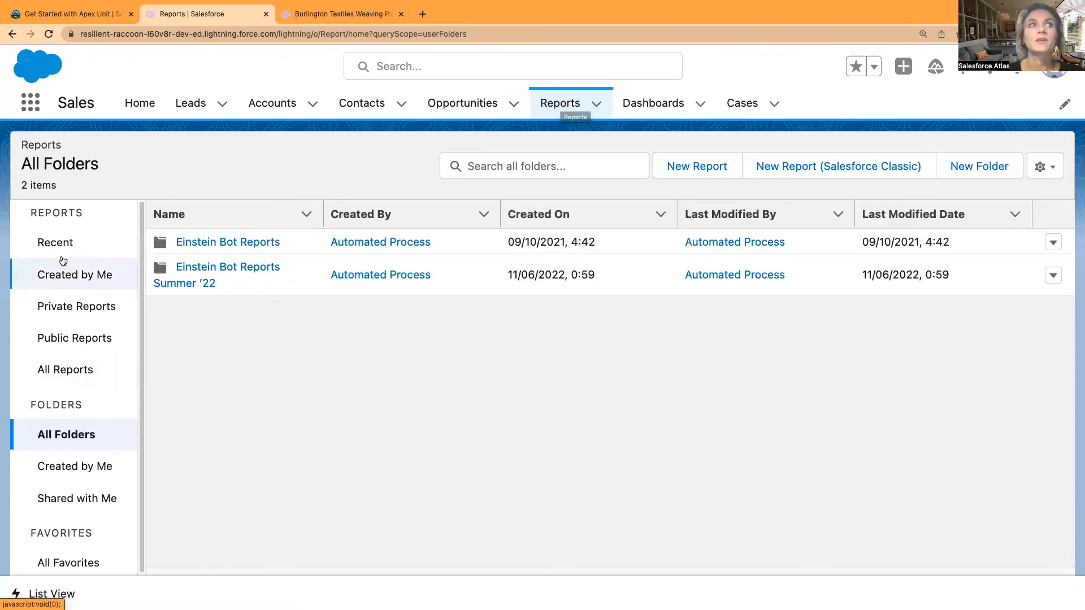
pyautogui.click(55, 242)
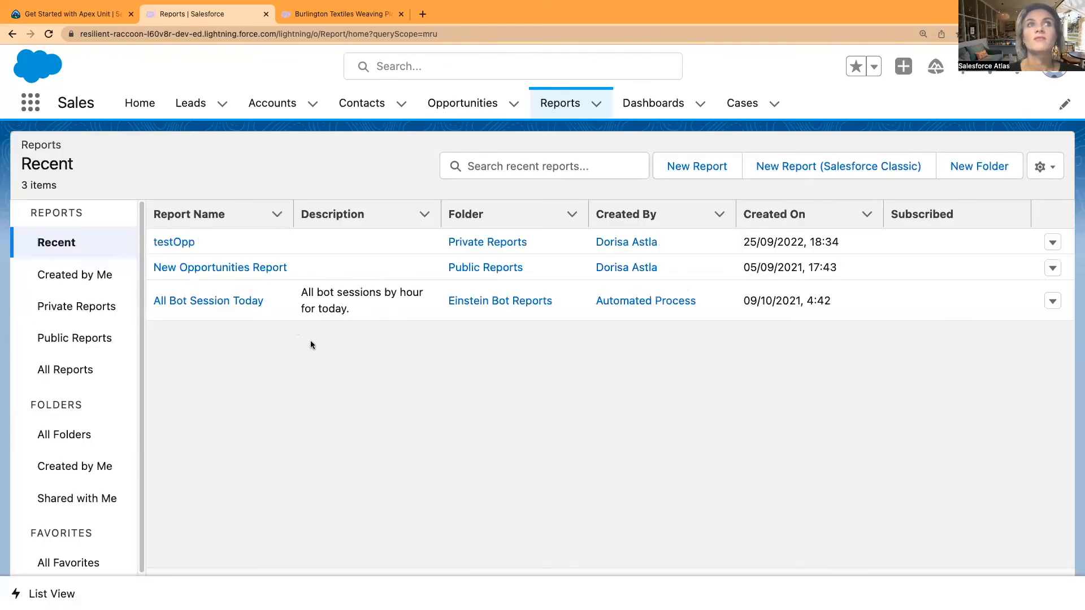
pyautogui.click(175, 243)
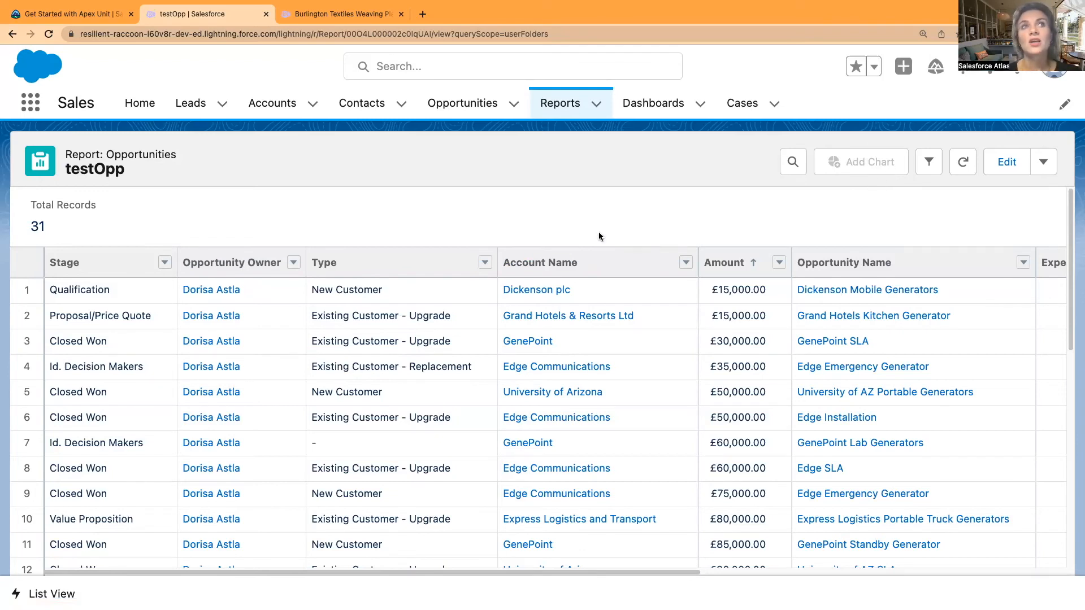
pyautogui.click(164, 263)
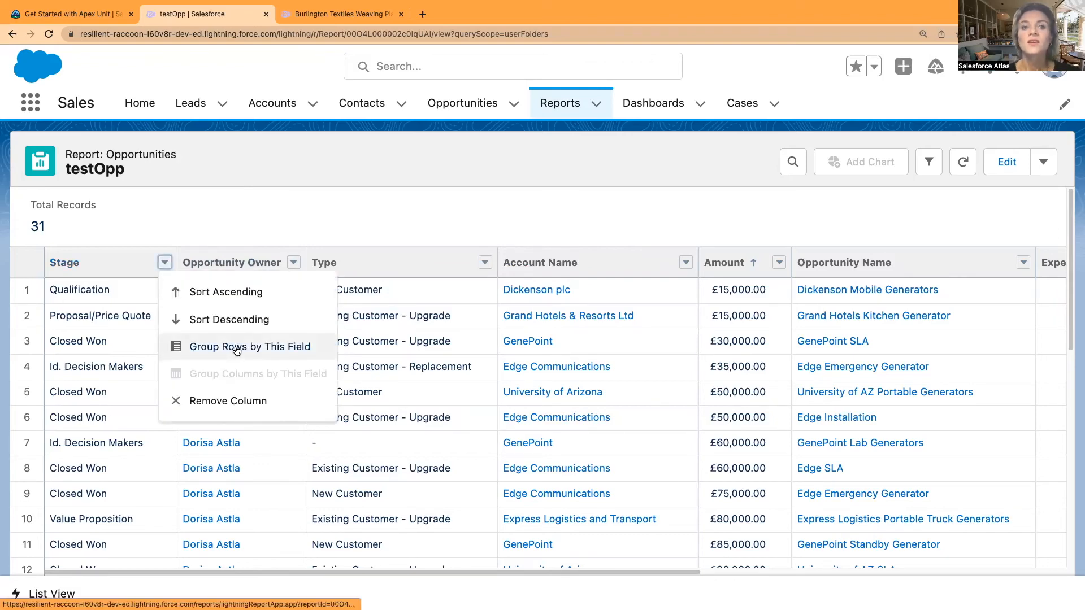
pyautogui.click(257, 357)
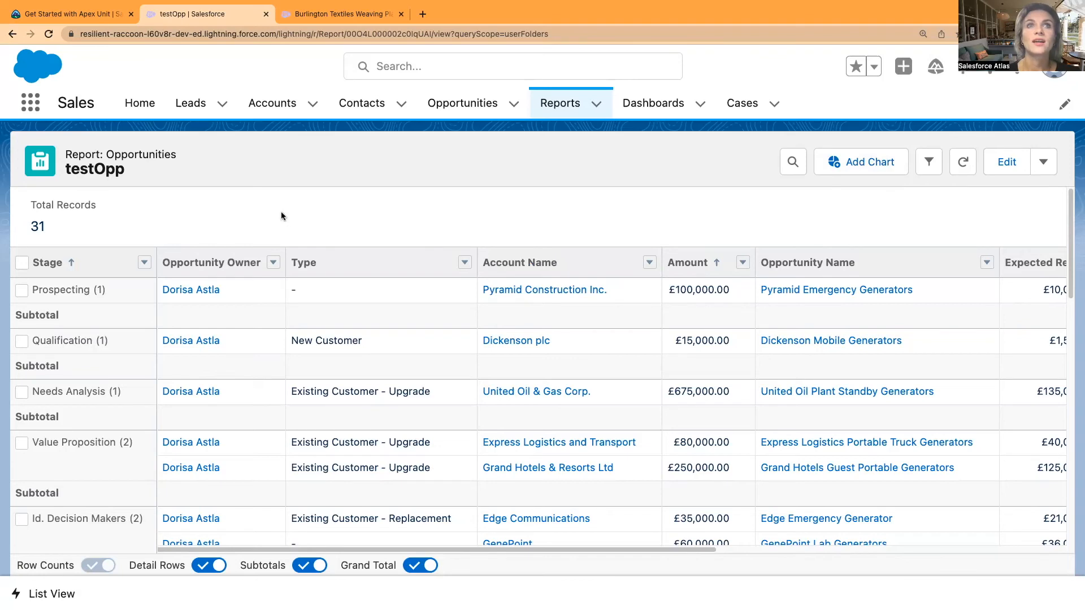
# Step: Group the testOpp report's rows by Amount within Stage and add a chart to the report
pyautogui.click(743, 263)
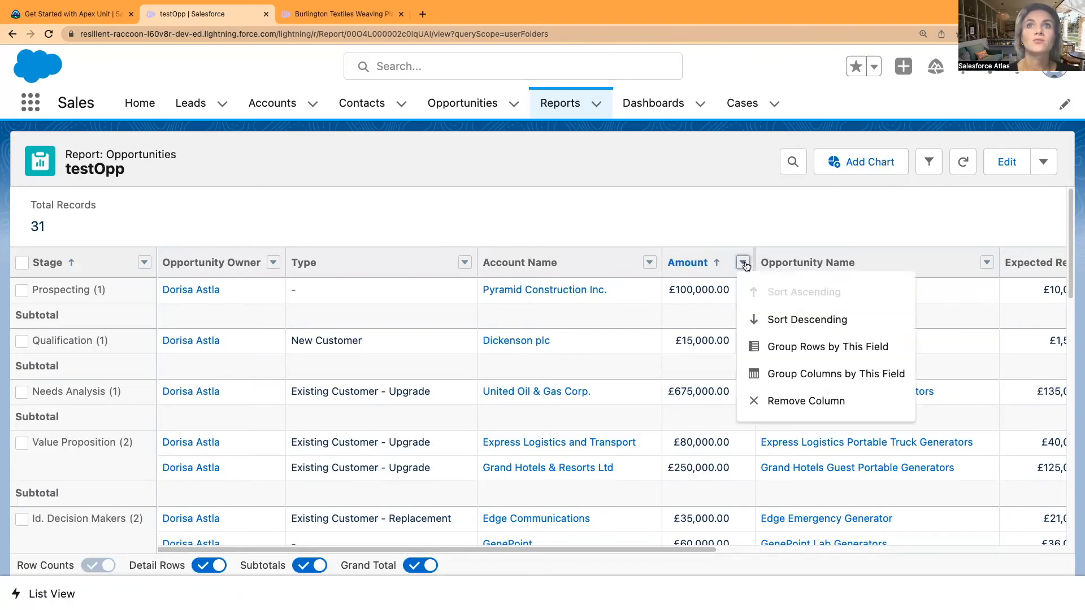
pyautogui.click(791, 347)
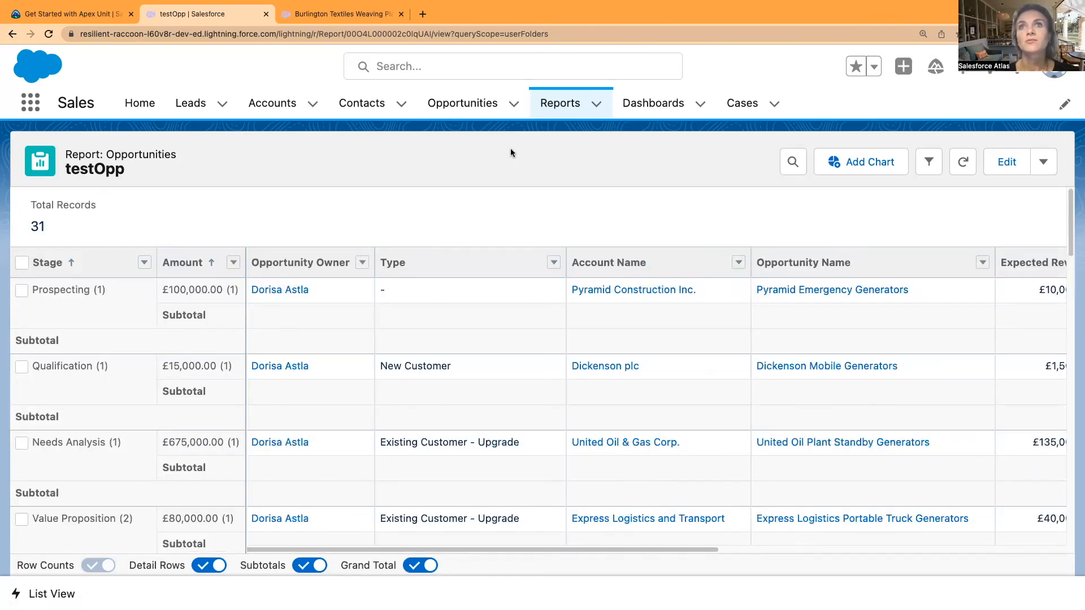
pyautogui.click(864, 162)
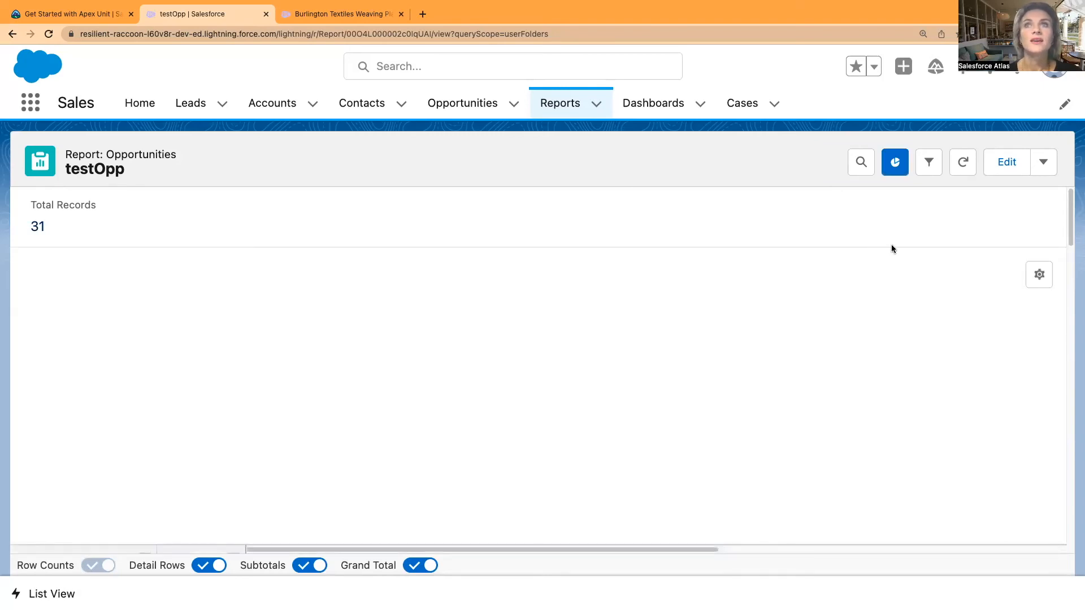
pyautogui.scroll(-1, 669, 434)
# Step: Try the Stacked Bar and Column display types in the chart settings and return the chart to Bar
pyautogui.click(1032, 227)
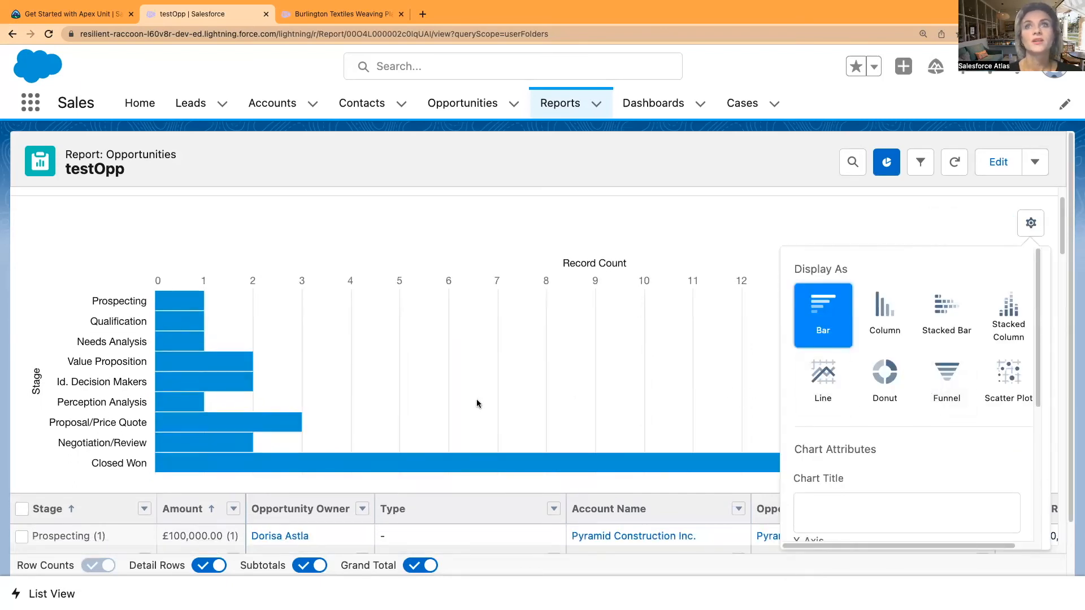
pyautogui.scroll(-1, 331, 356)
pyautogui.scroll(1, 336, 355)
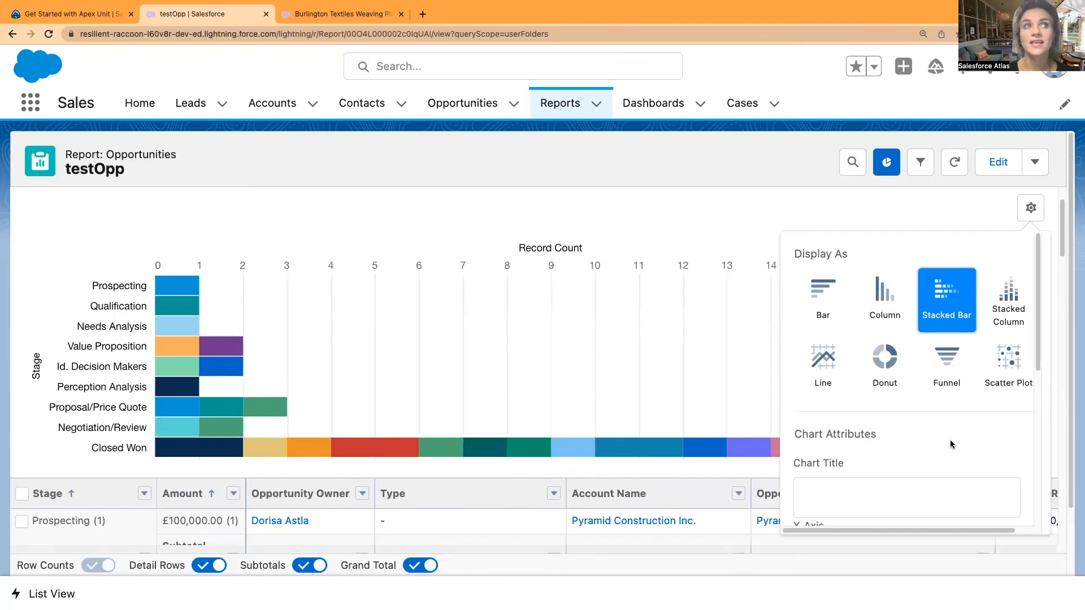
pyautogui.click(882, 305)
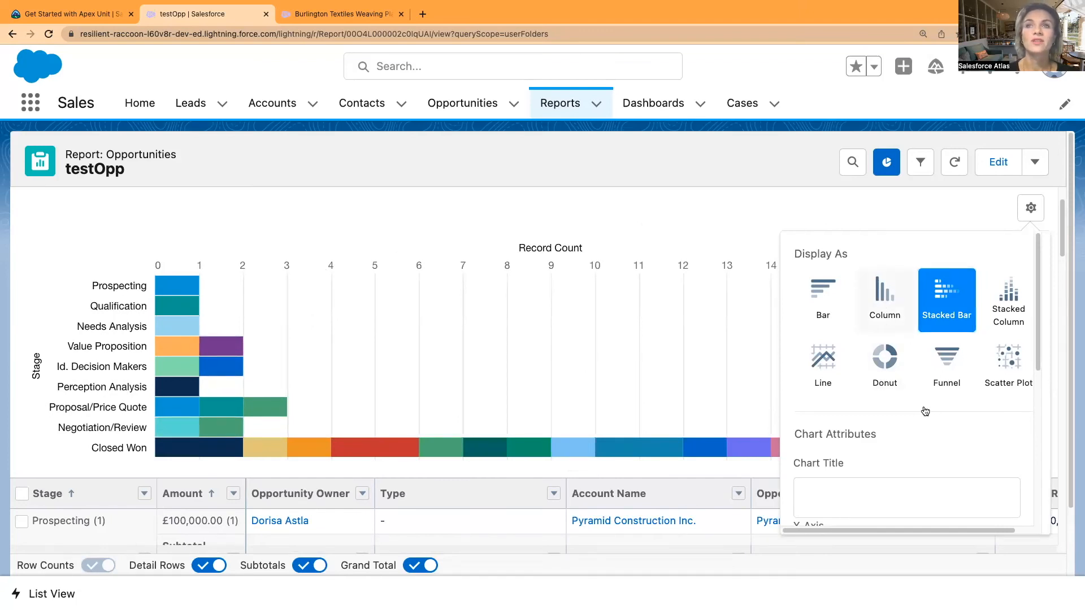
pyautogui.scroll(-1, 938, 440)
pyautogui.scroll(1, 938, 441)
pyautogui.rightClick(938, 439)
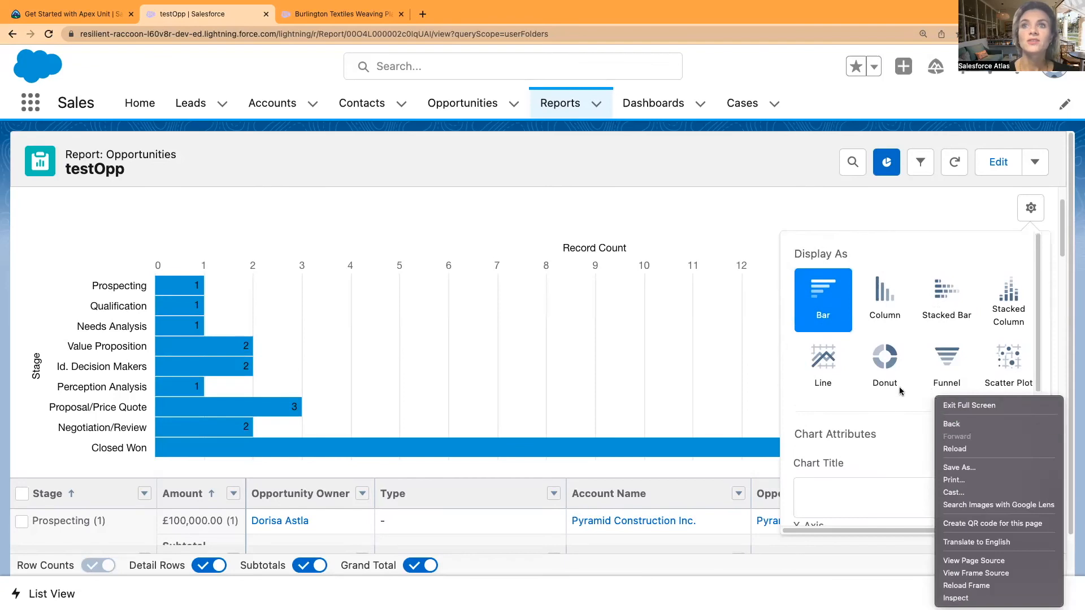
pyautogui.click(897, 421)
# Step: Try Amount as the chart's Y-axis and set the Y-axis back to Stage
pyautogui.scroll(-1, 910, 437)
pyautogui.scroll(-2, 916, 439)
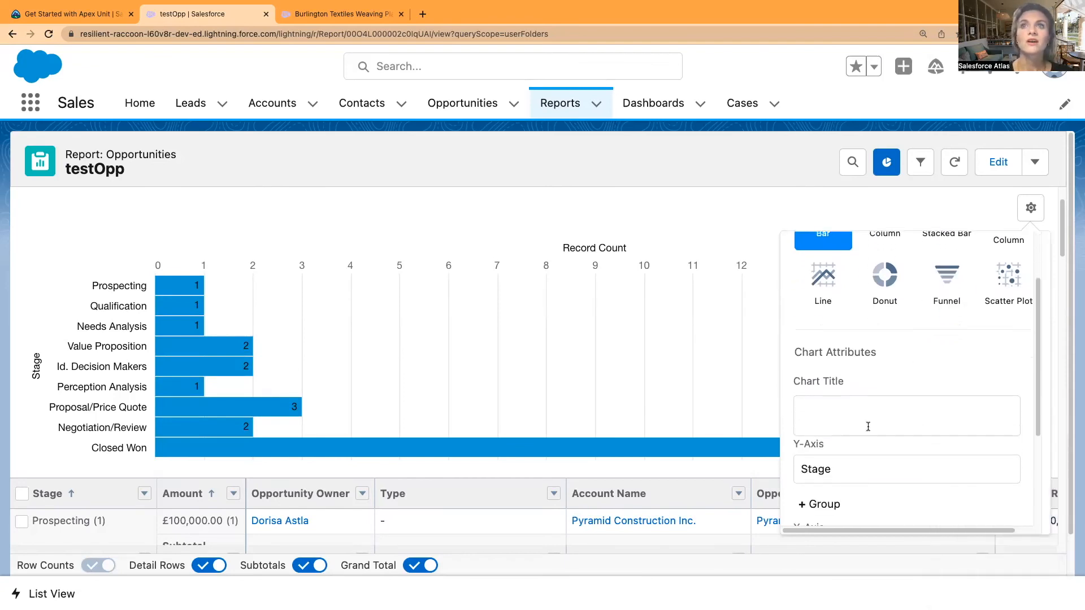
pyautogui.scroll(-2, 851, 418)
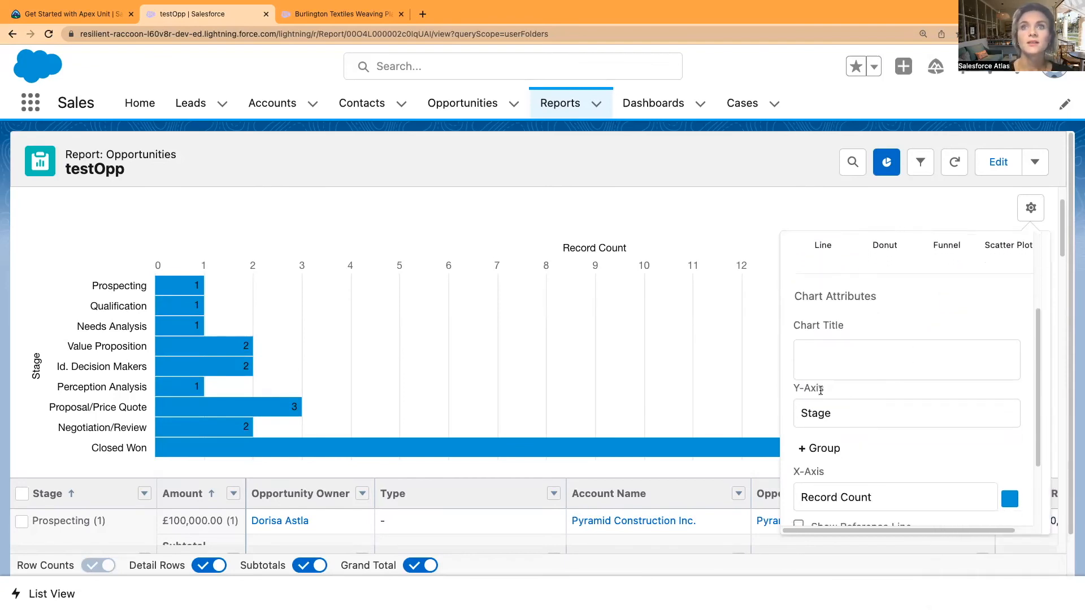
pyautogui.click(854, 418)
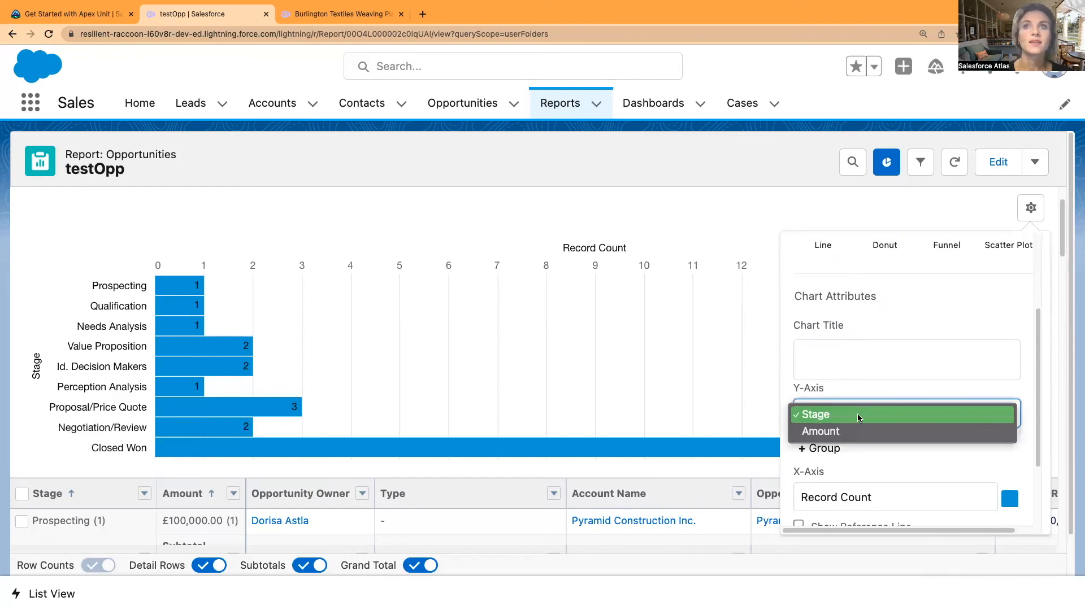
pyautogui.click(848, 435)
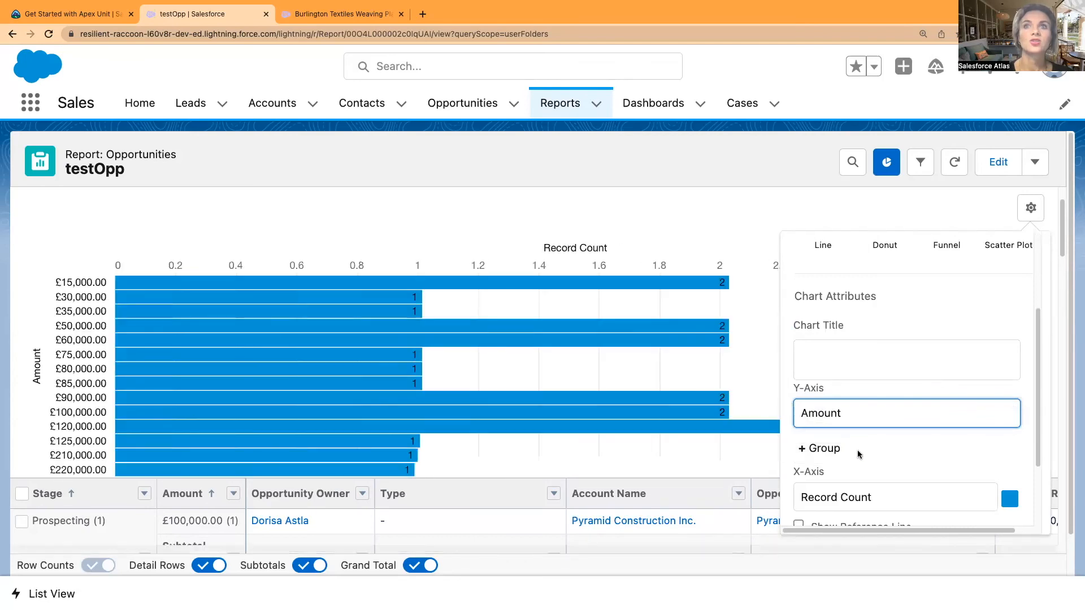
pyautogui.click(857, 416)
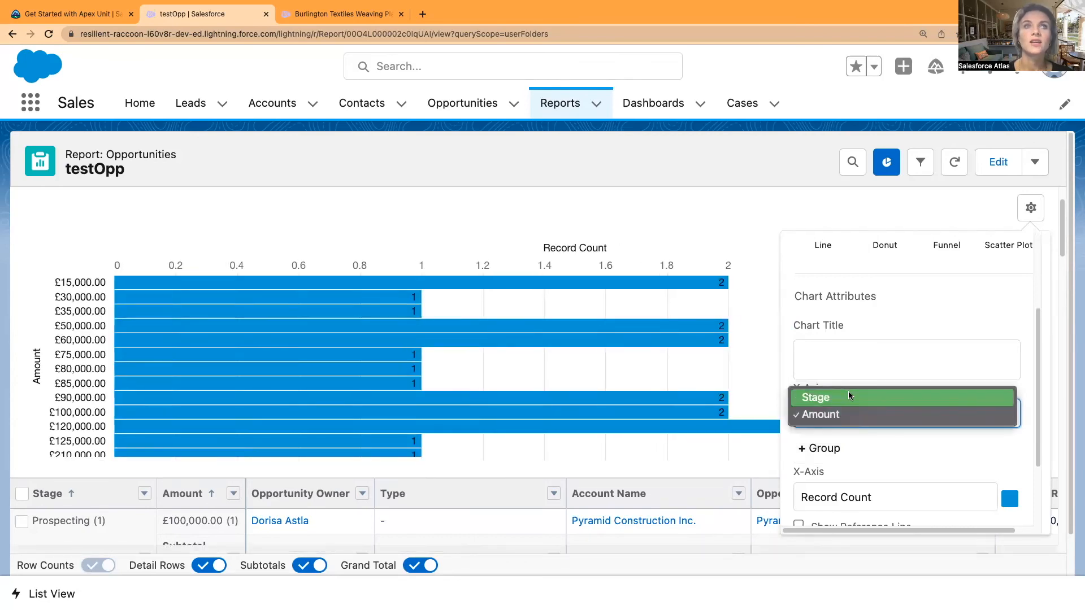
pyautogui.click(849, 397)
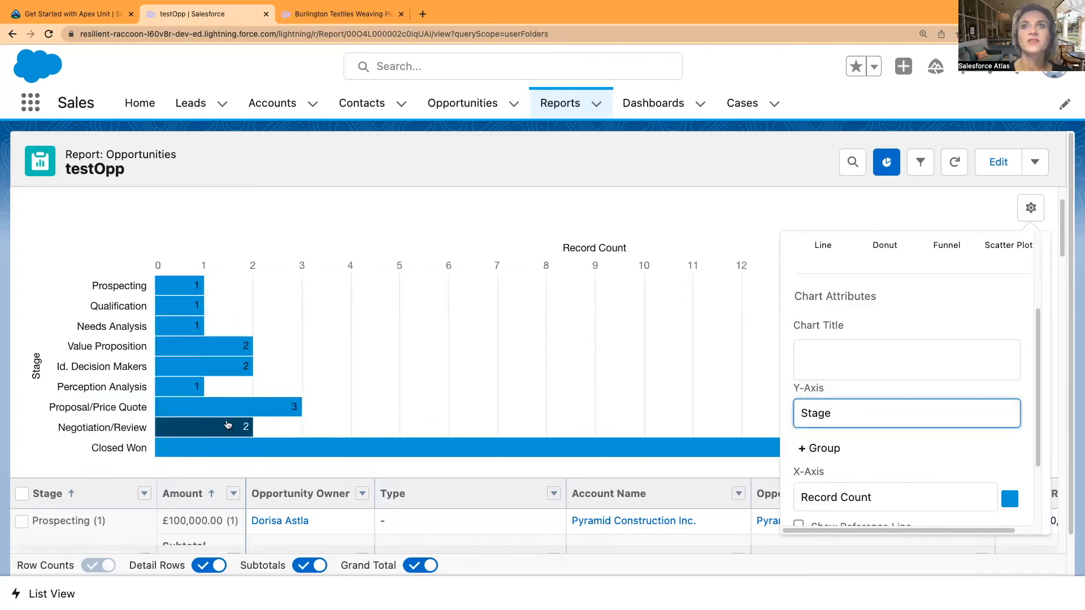
# Step: Check the details of the Closed Won bar and add Amount as a Y-axis group under Stage
pyautogui.scroll(-1, 825, 428)
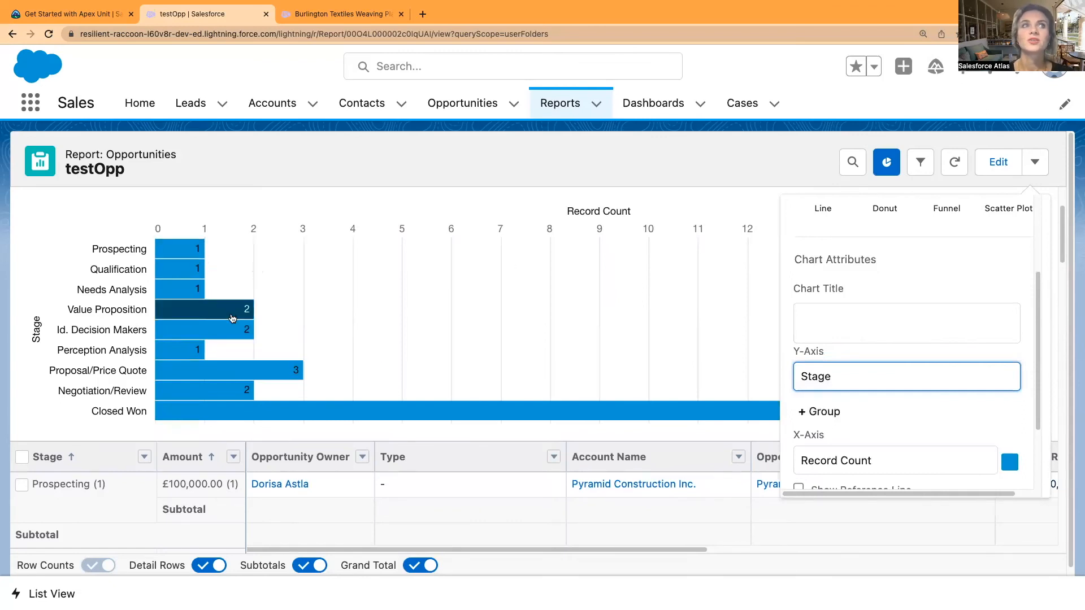
pyautogui.moveTo(232, 318)
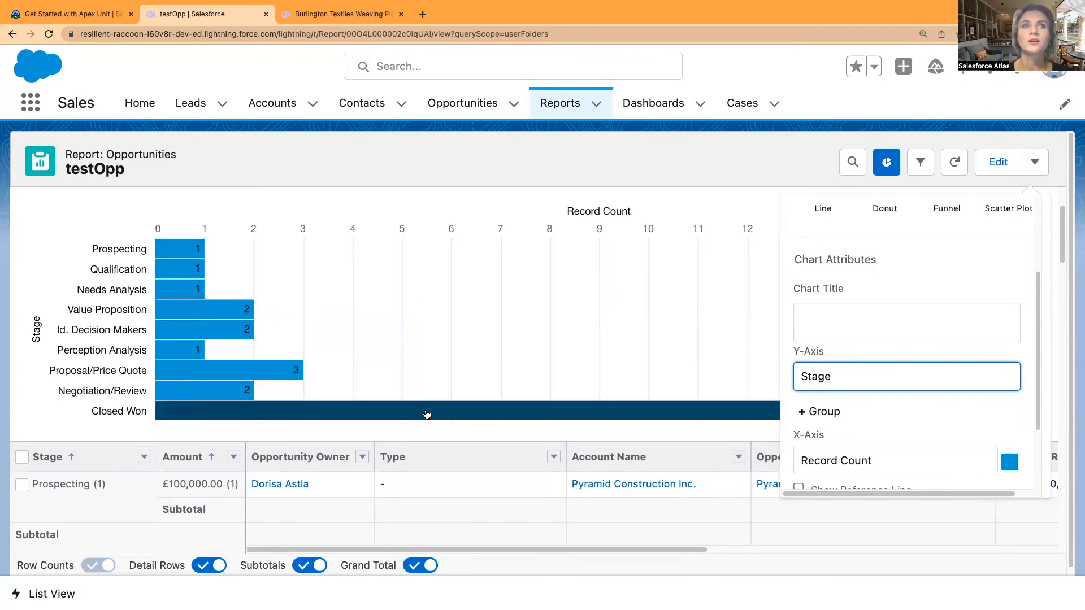
pyautogui.moveTo(406, 414)
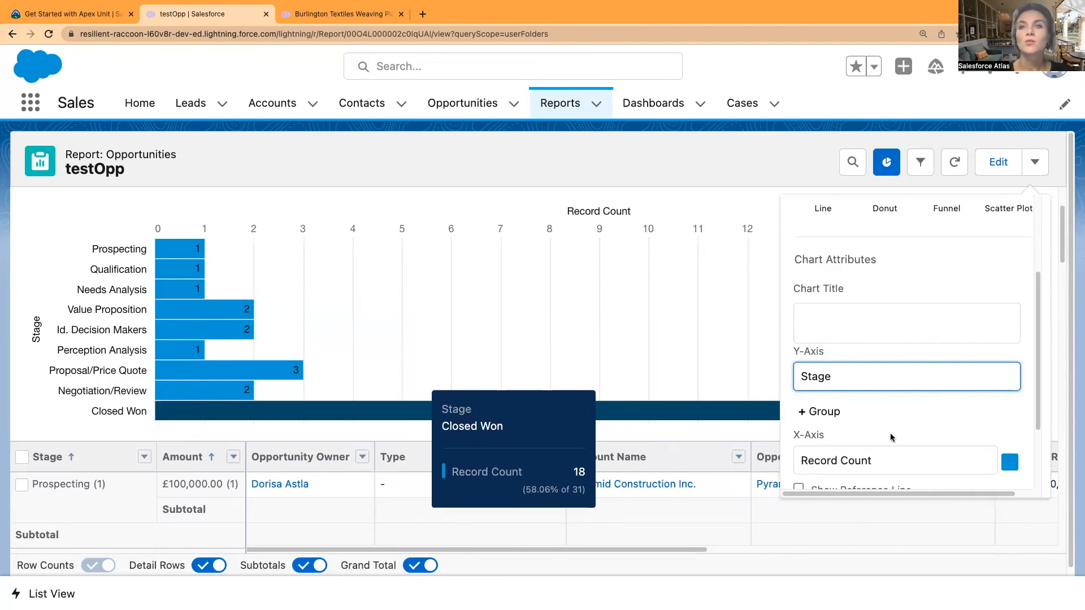
pyautogui.scroll(-3, 921, 432)
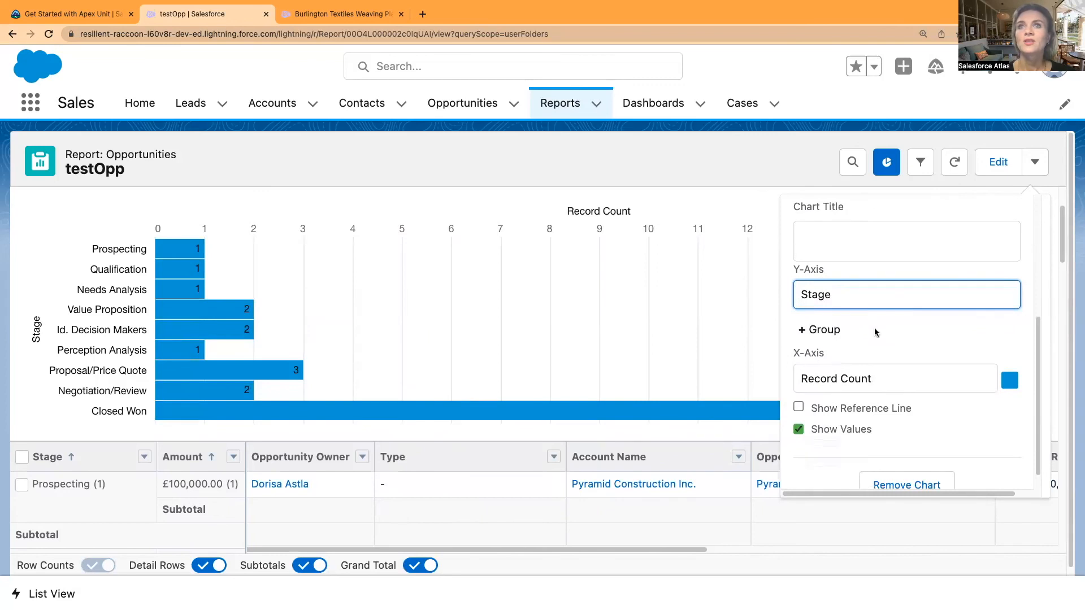
pyautogui.click(803, 330)
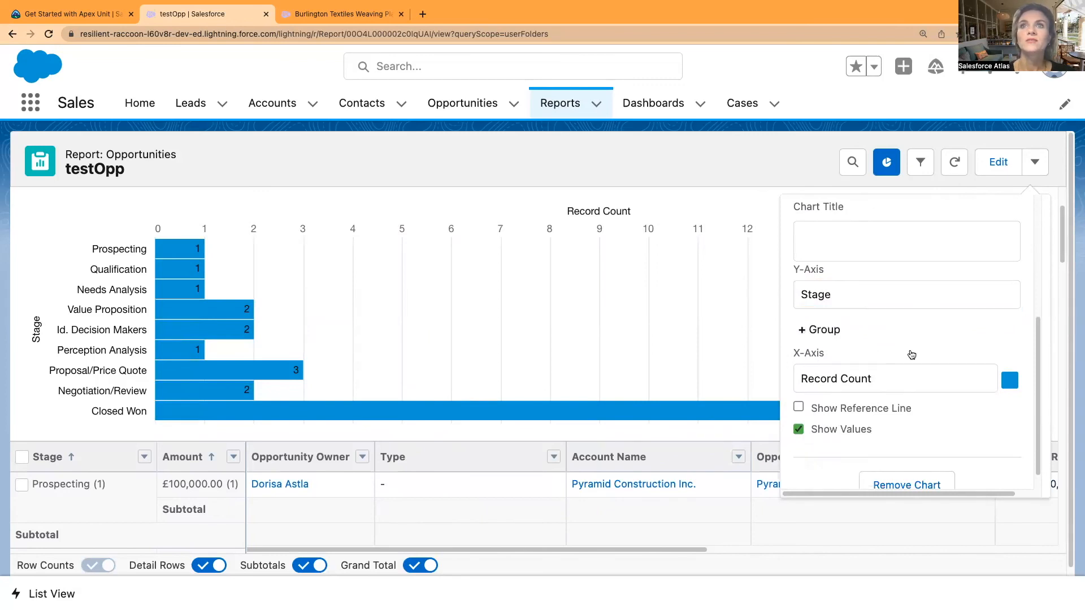
pyautogui.click(803, 330)
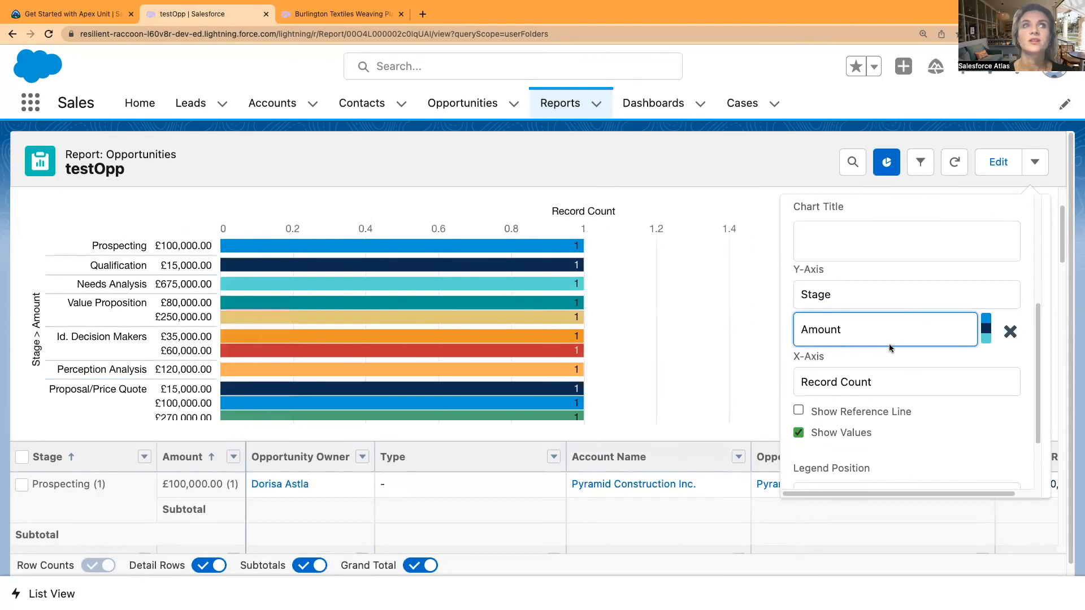
# Step: Examine the chart's bars by stage and amount, including the details of the £50,000.00 bar under Closed Won
pyautogui.scroll(-5, 449, 321)
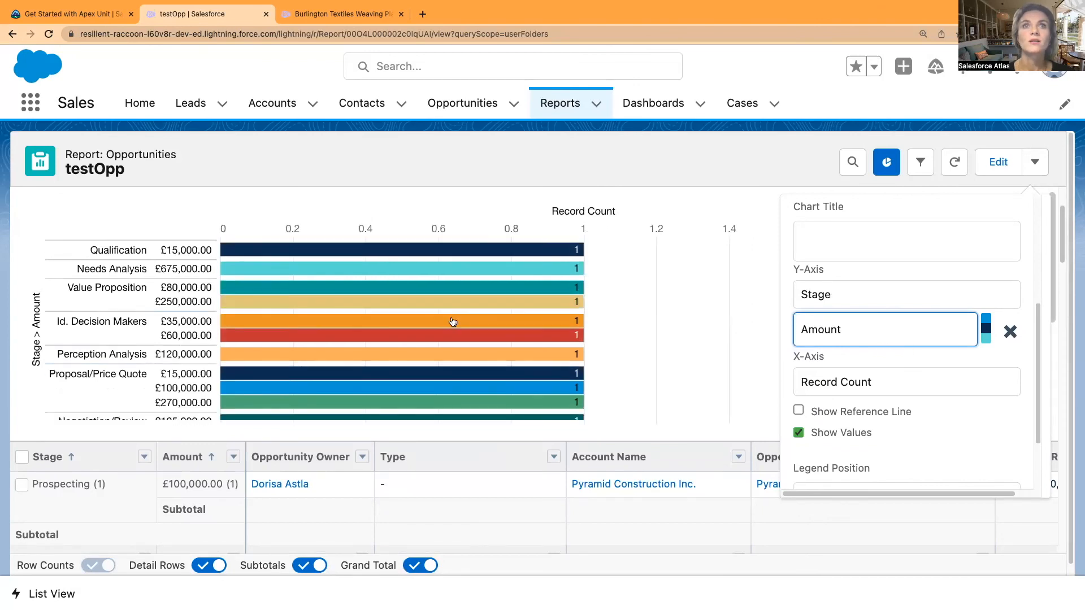
pyautogui.scroll(1, 455, 310)
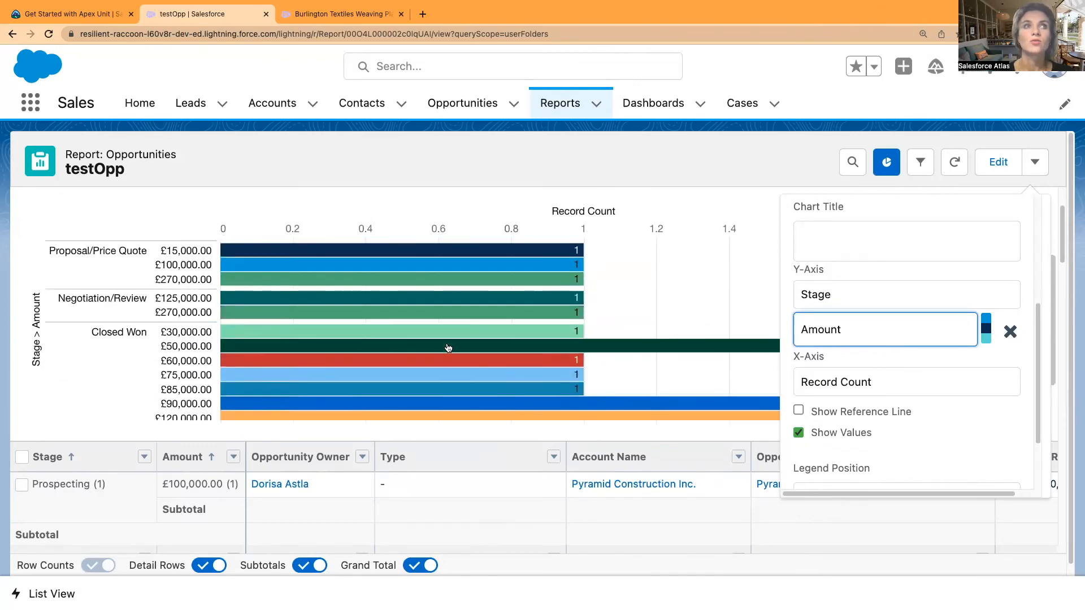
pyautogui.moveTo(448, 346)
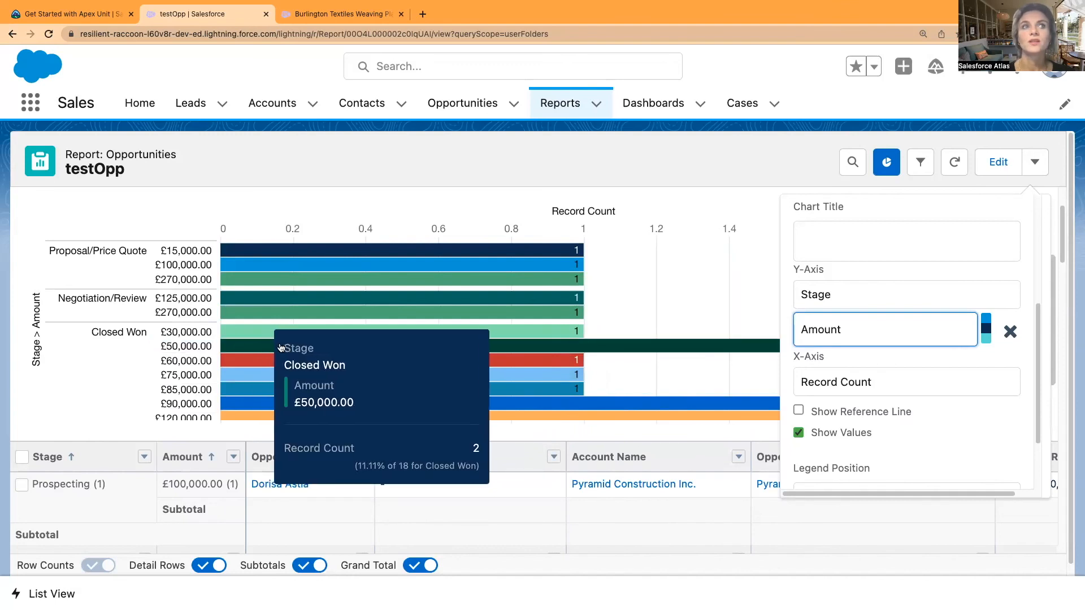
pyautogui.moveTo(289, 349)
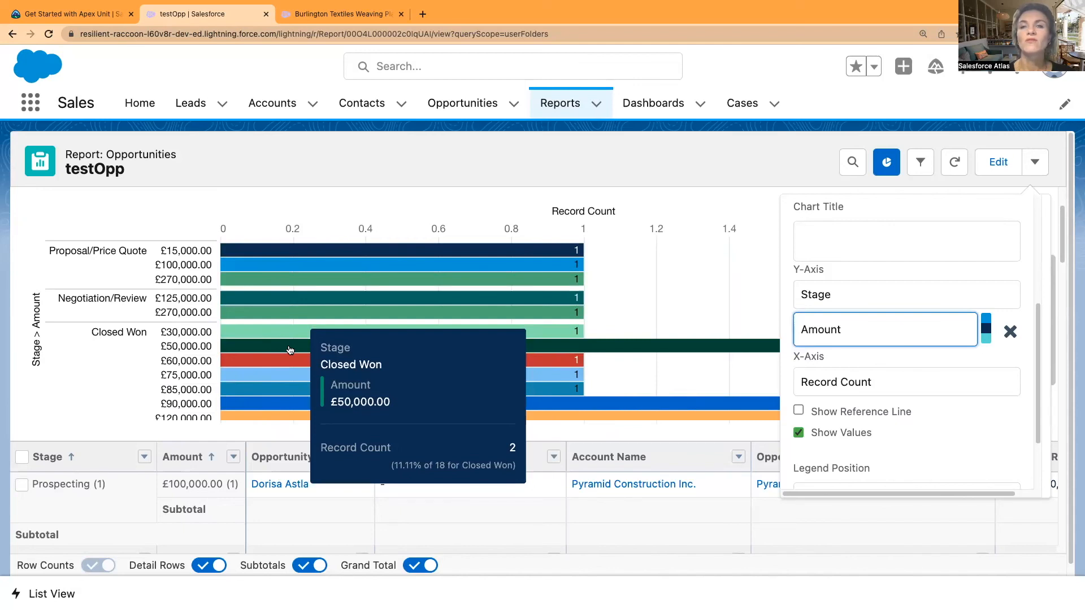
# Step: Turn Show Values off and back on in the chart settings, and review the legend position option
pyautogui.scroll(-2, 988, 441)
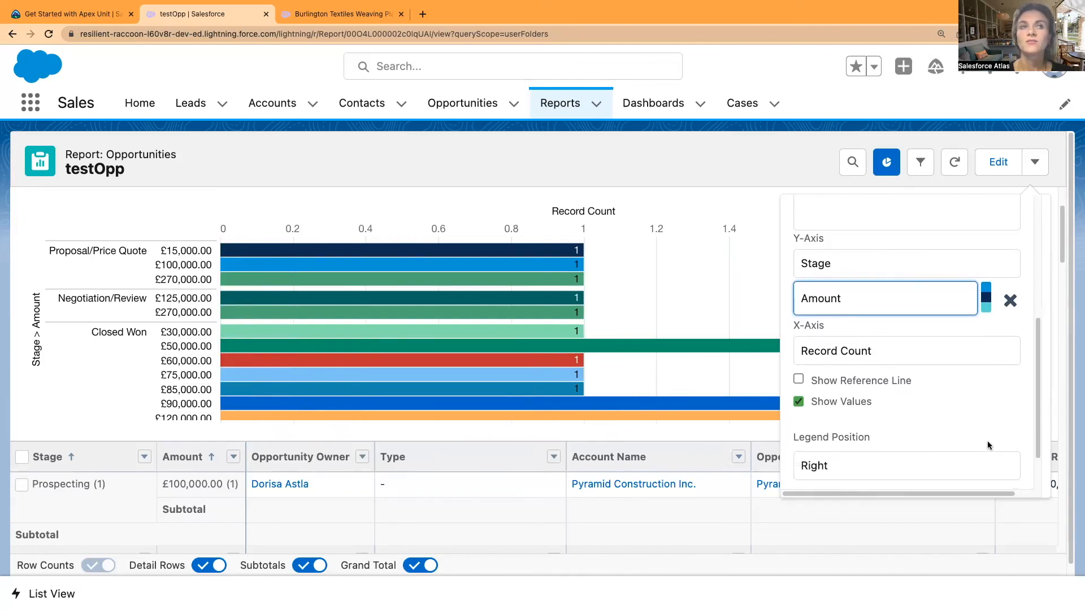
pyautogui.scroll(-1, 911, 367)
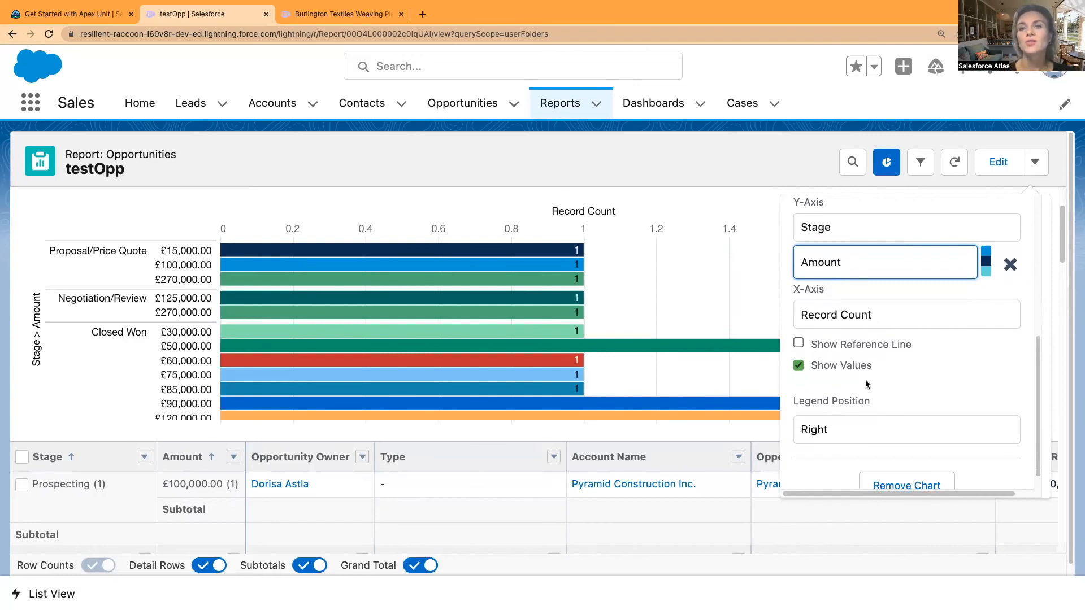
pyautogui.click(801, 368)
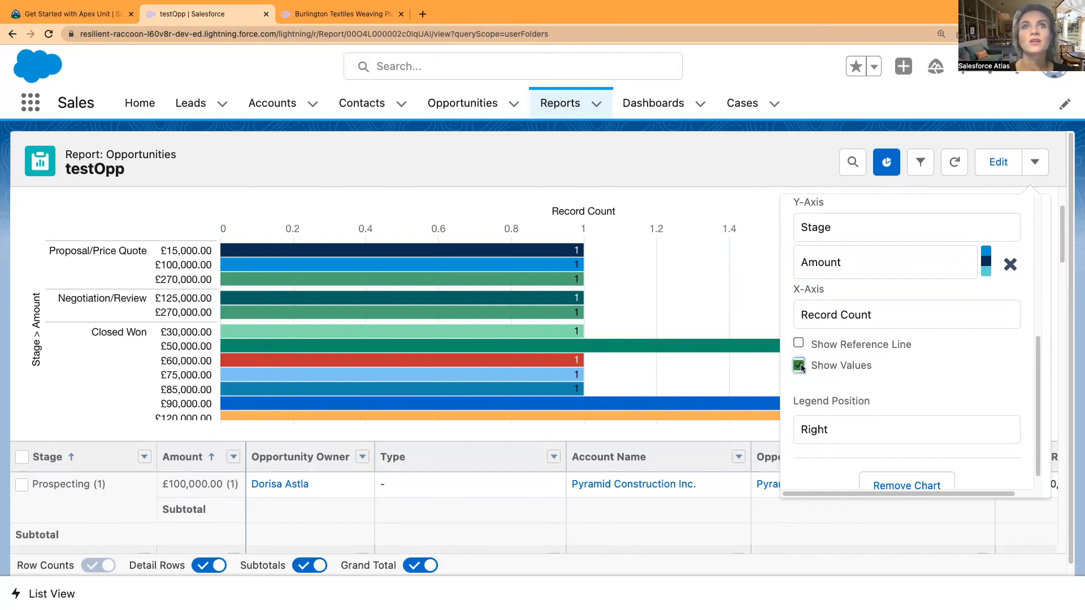
pyautogui.click(800, 367)
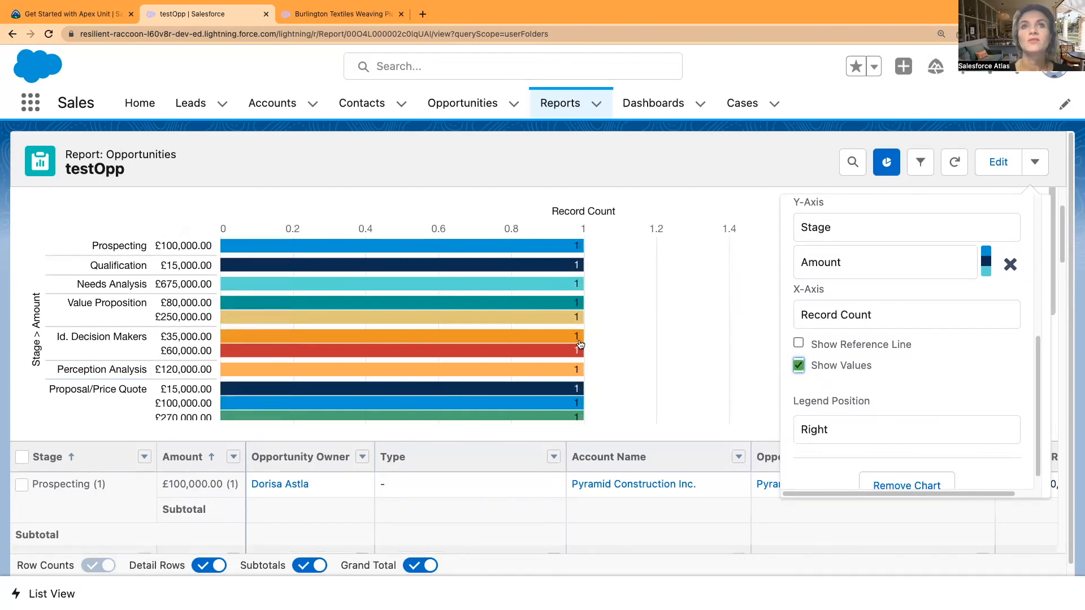
pyautogui.scroll(-1, 945, 384)
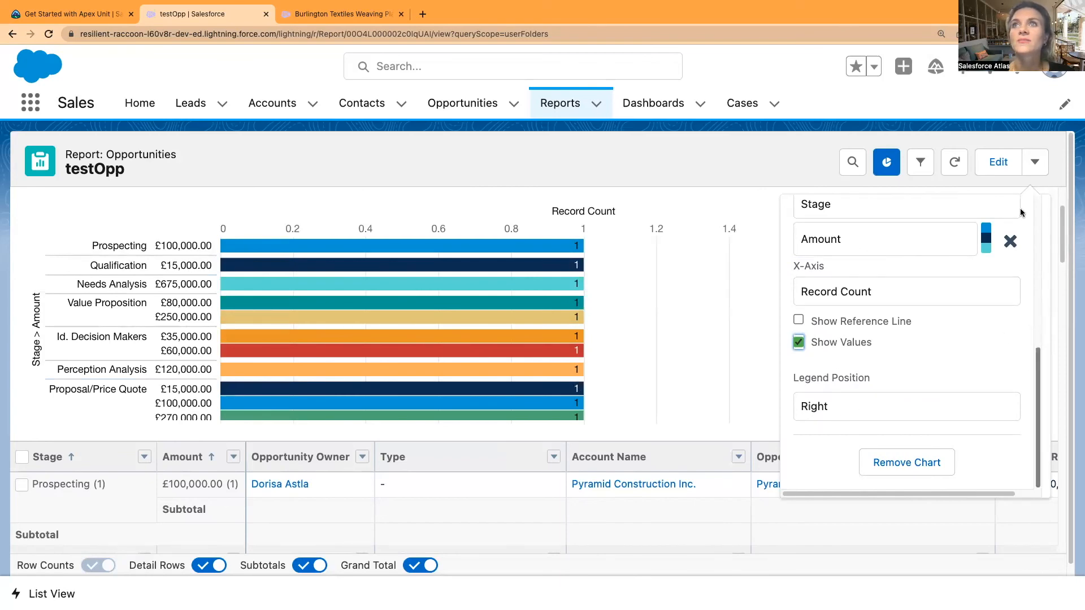
# Step: Hide the report chart, show it again and look through its Amount legend
pyautogui.click(886, 162)
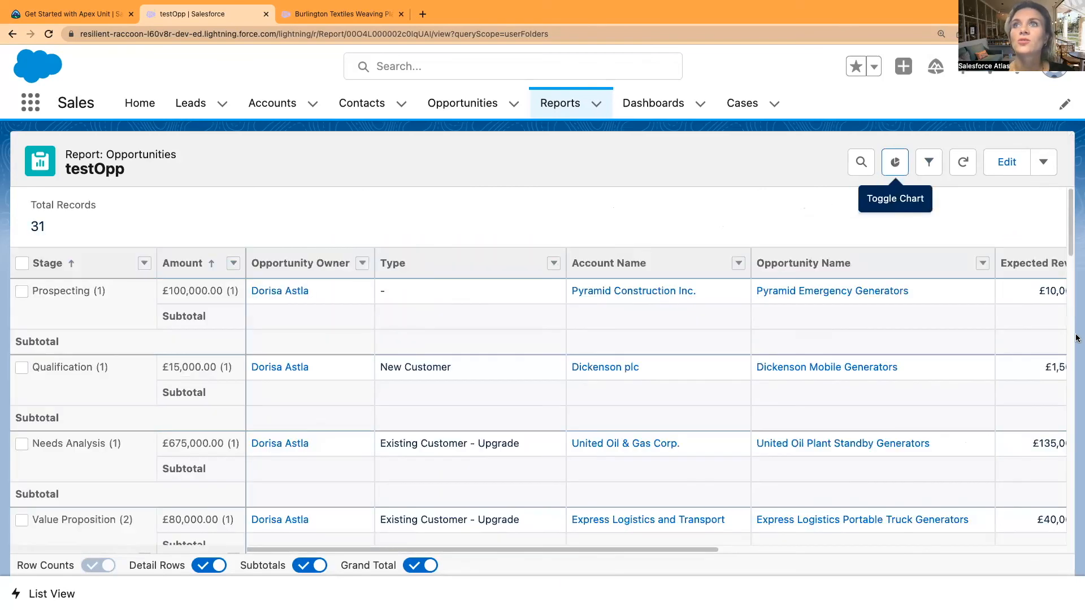
pyautogui.click(895, 162)
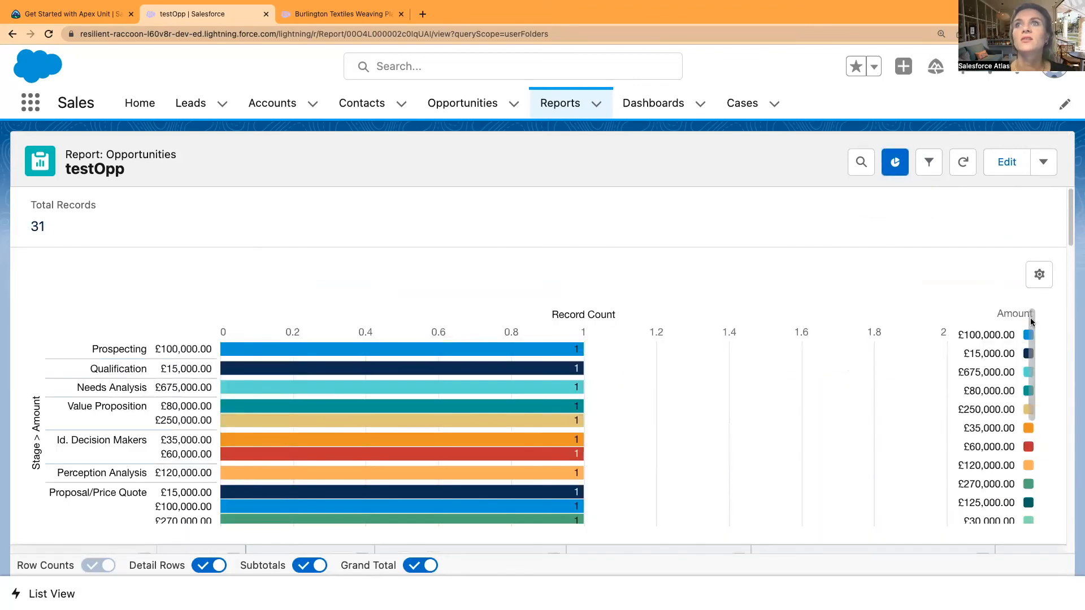
pyautogui.scroll(-5, 1031, 322)
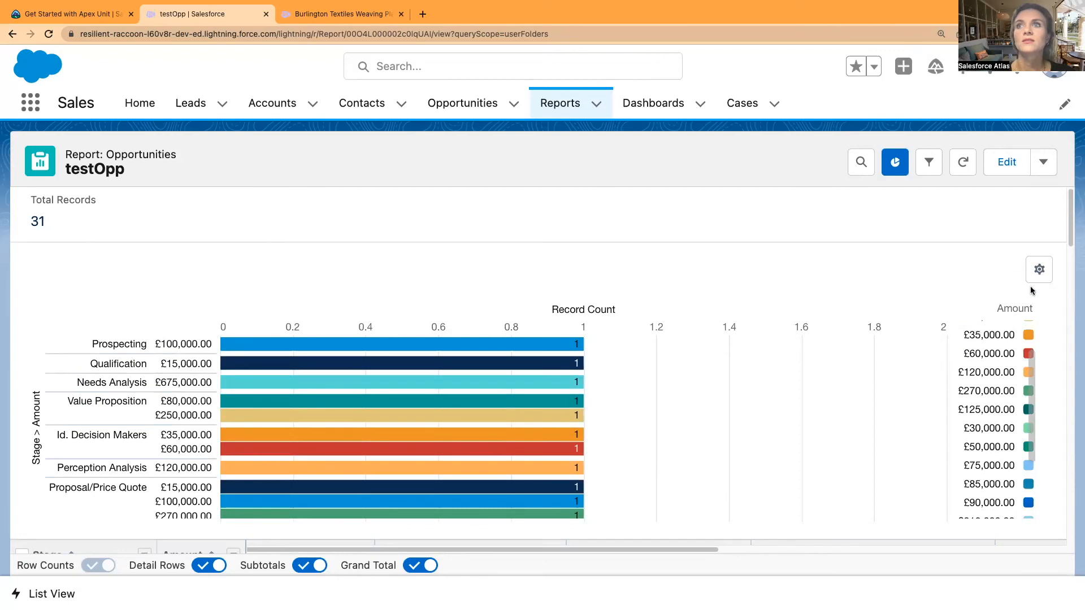
pyautogui.scroll(-4, 1025, 439)
pyautogui.scroll(8, 1017, 425)
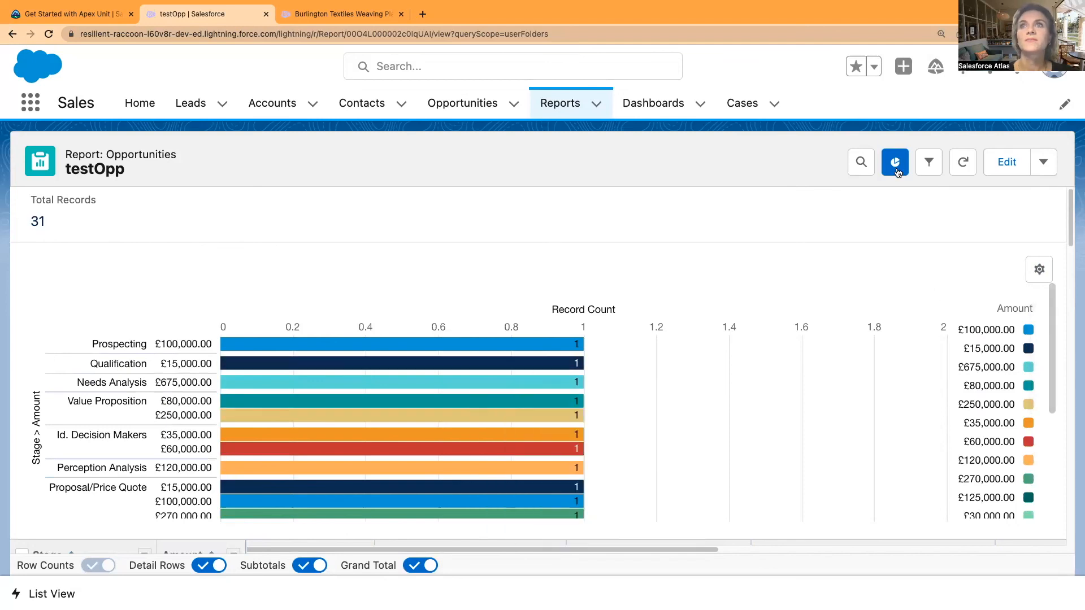
# Step: Reopen the chart settings and review the chart title and axis attributes
pyautogui.click(1041, 272)
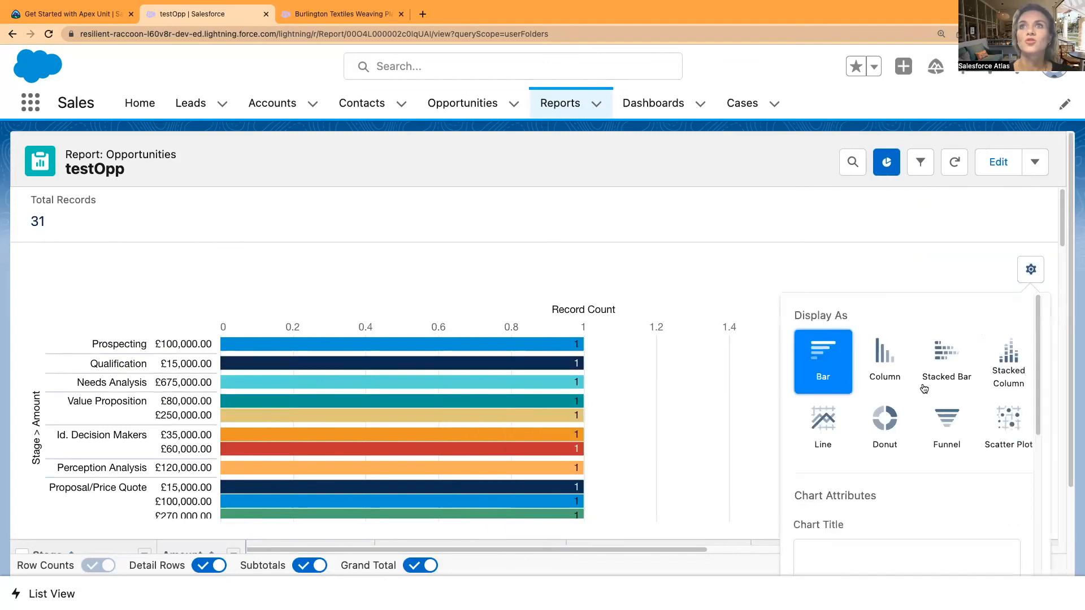
pyautogui.scroll(-2, 941, 464)
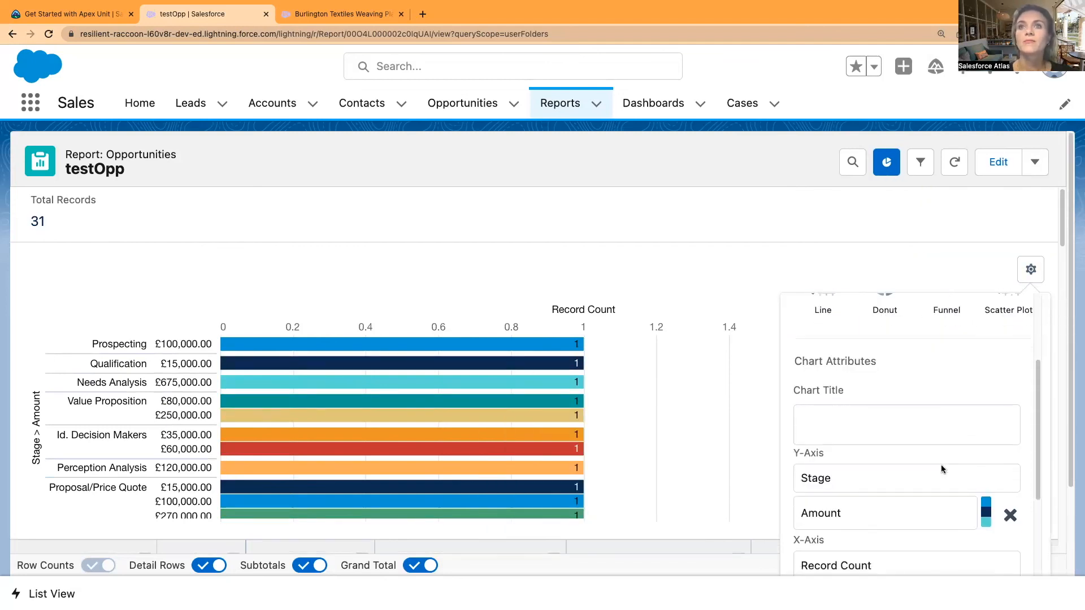
pyautogui.scroll(-1, 941, 469)
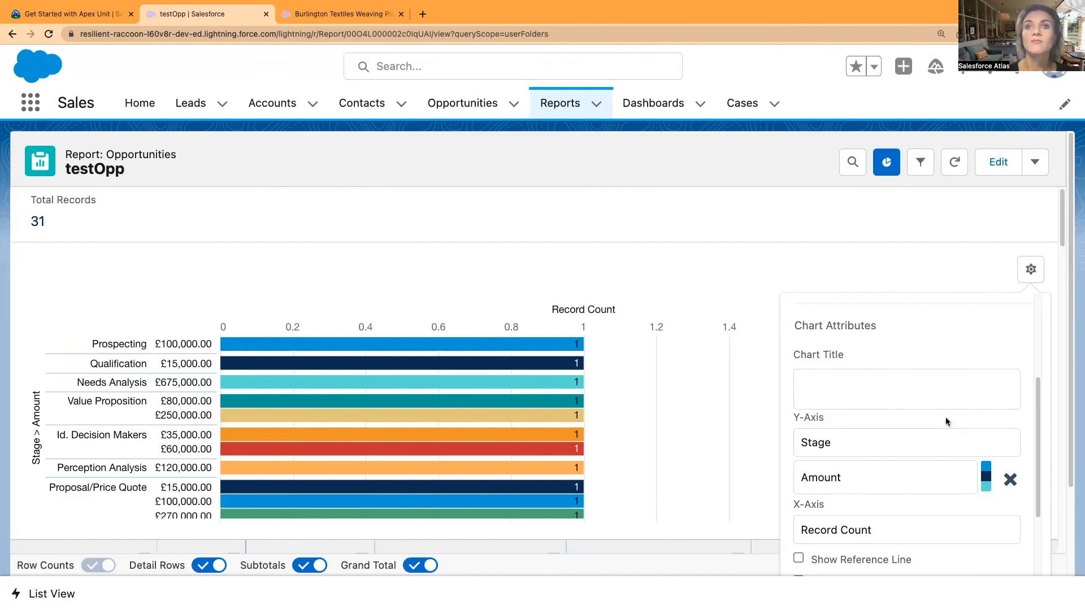
# Step: Look through the remaining chart settings and change the report chart's display type to Donut
pyautogui.scroll(-1, 945, 387)
pyautogui.scroll(-3, 946, 387)
pyautogui.scroll(5, 955, 466)
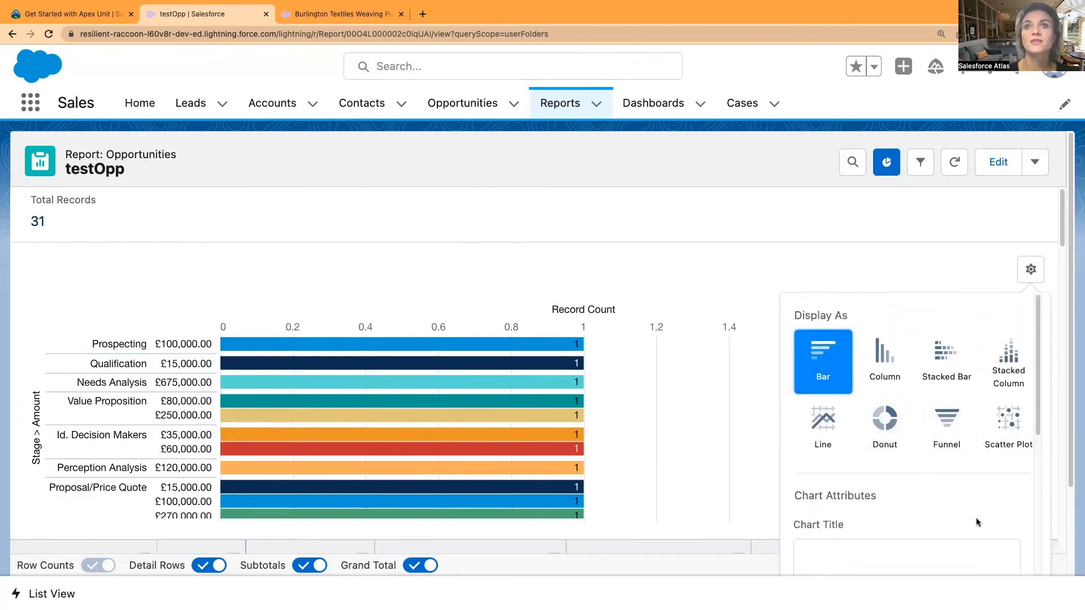
pyautogui.click(891, 425)
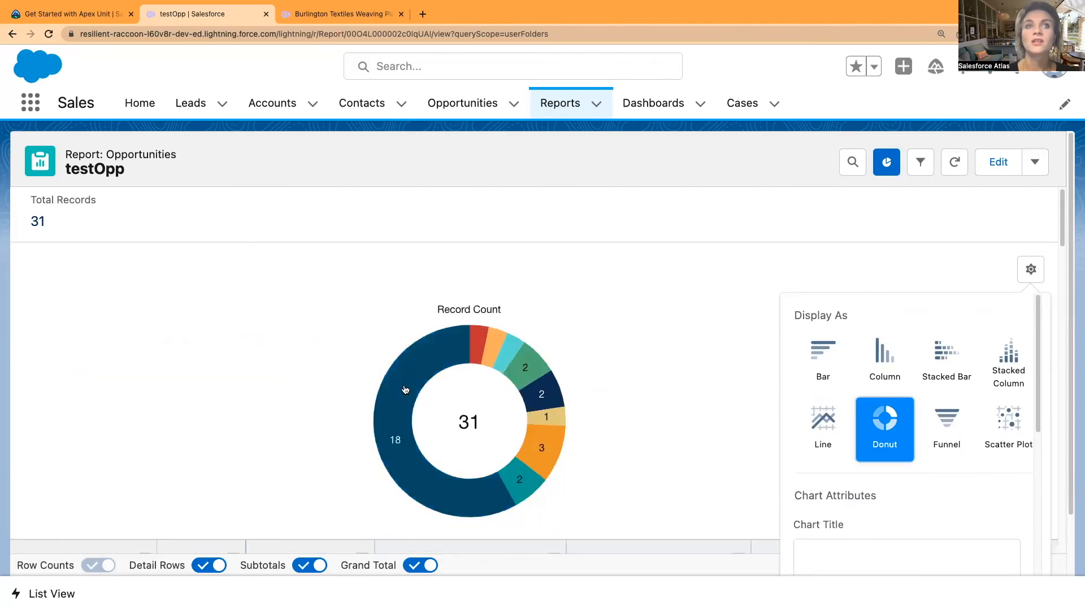
# Step: Examine the donut chart's segments by stage, including Id. Decision Makers and Negotiation/Review, and close the chart settings
pyautogui.moveTo(406, 390)
pyautogui.moveTo(480, 342)
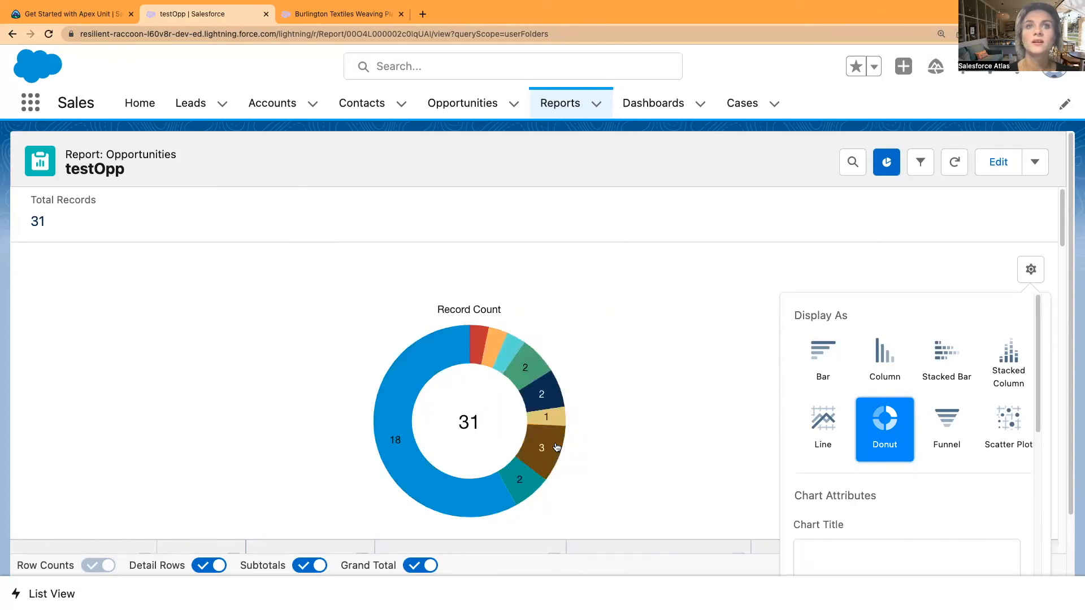
pyautogui.moveTo(551, 447)
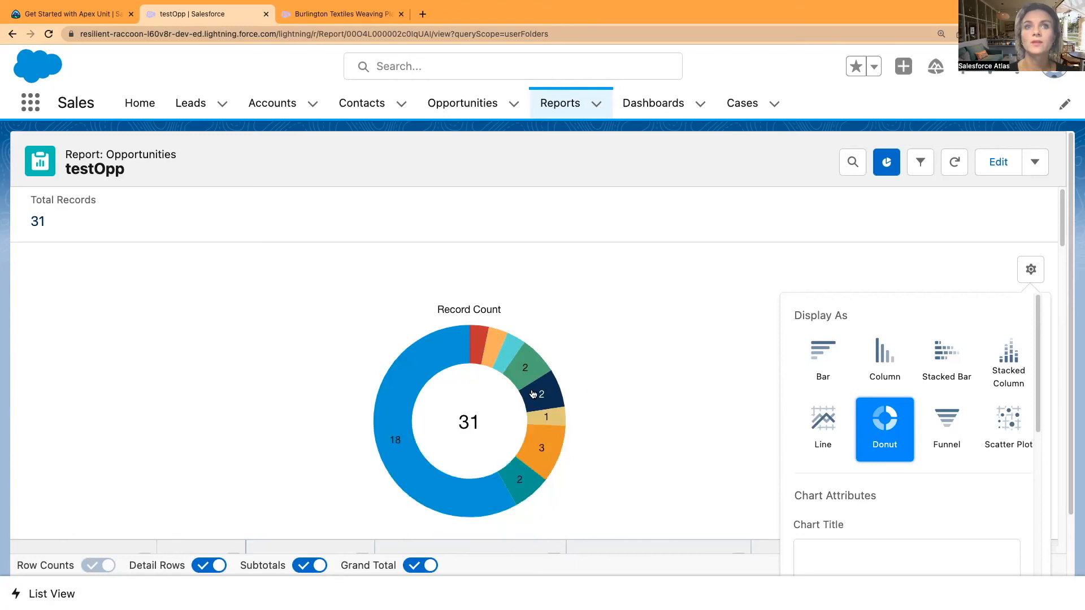
pyautogui.moveTo(532, 394)
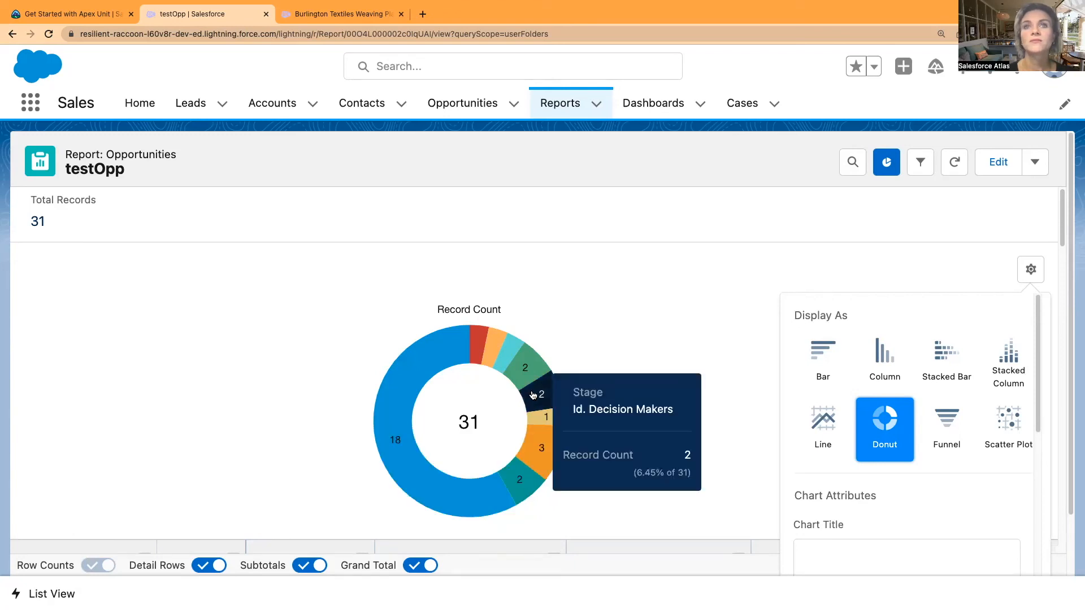
pyautogui.moveTo(518, 486)
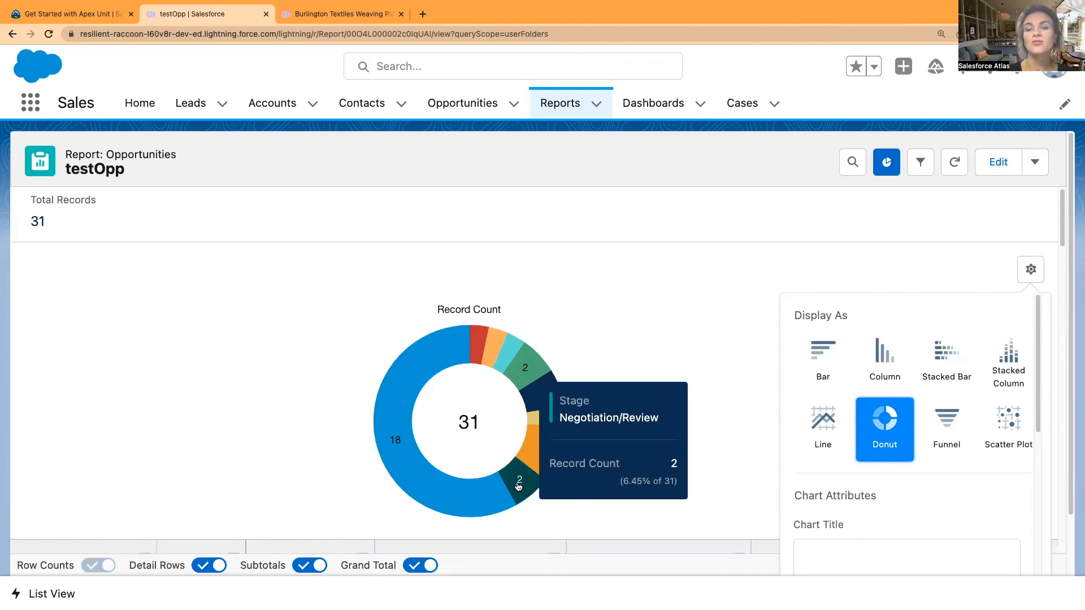
pyautogui.scroll(-1, 703, 473)
pyautogui.scroll(-2, 703, 472)
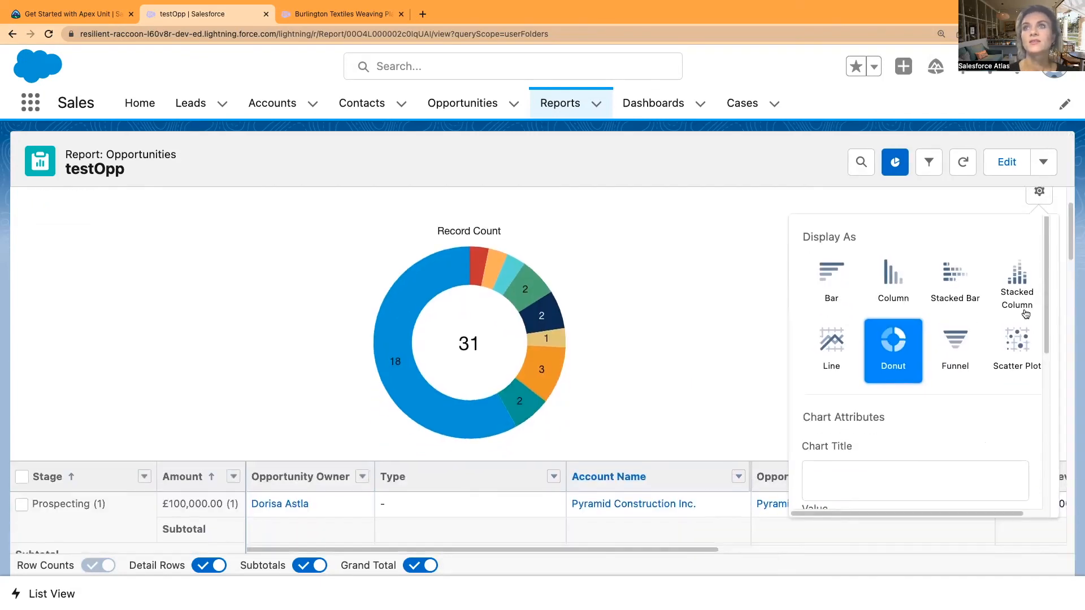
pyautogui.click(1039, 214)
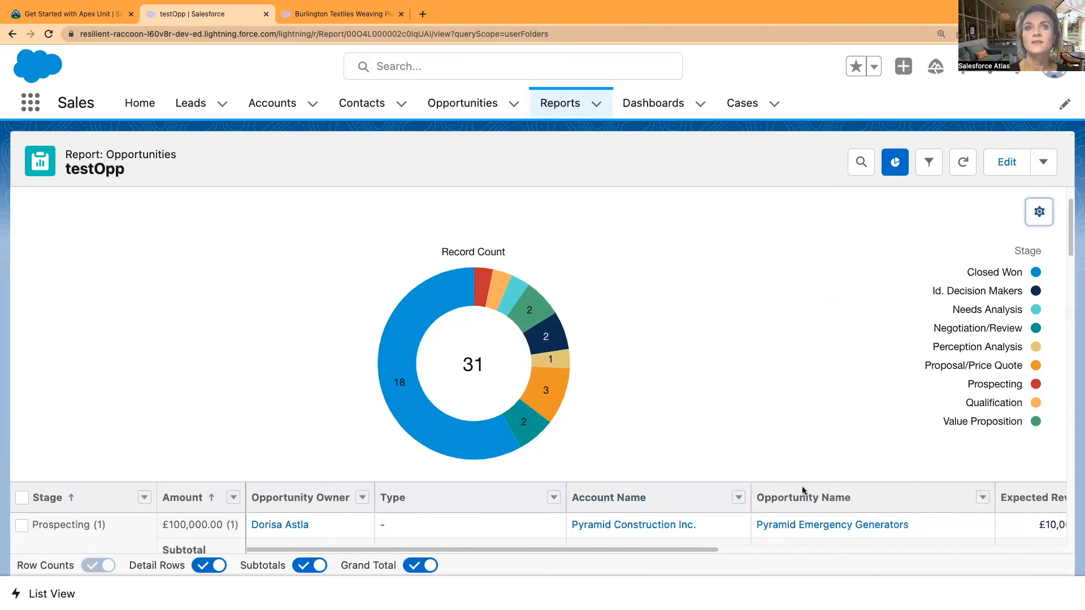
# Step: Look through the grouped report rows below the donut chart and hide the chart
pyautogui.scroll(-4, 800, 512)
pyautogui.scroll(3, 799, 512)
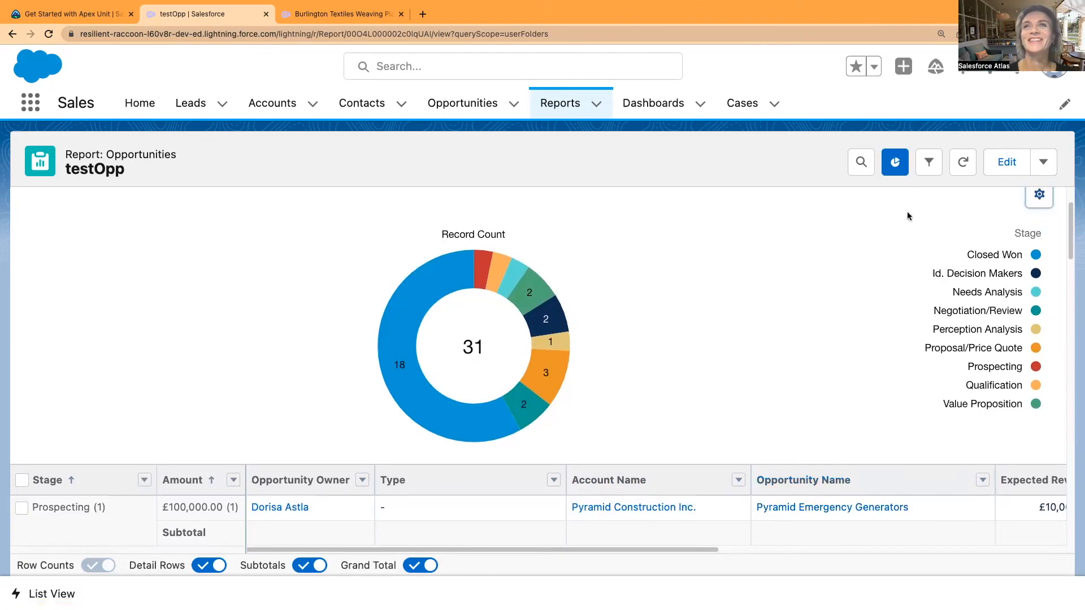
pyautogui.click(895, 162)
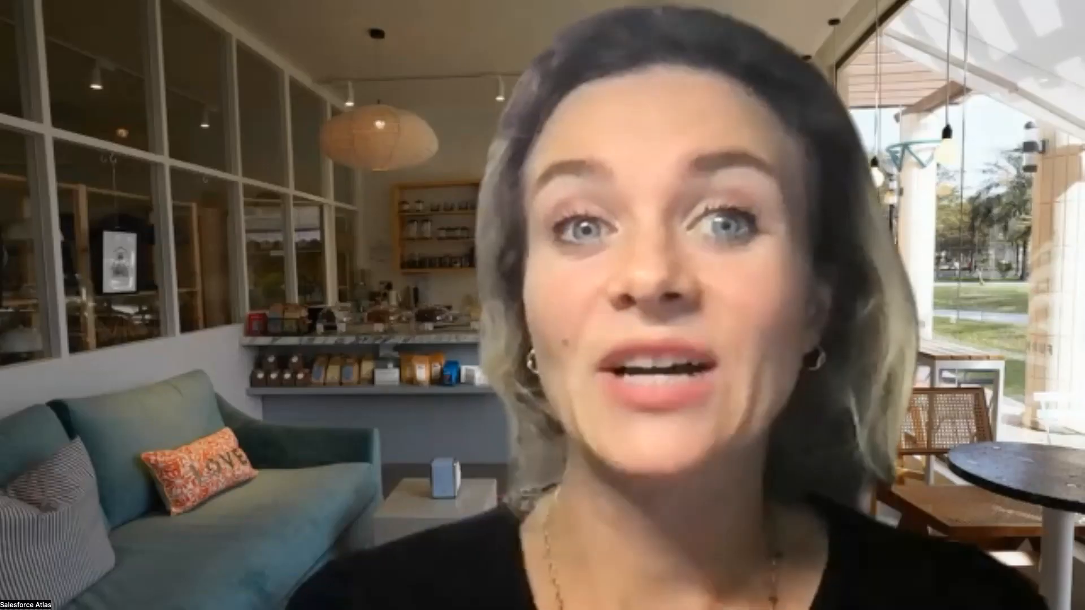